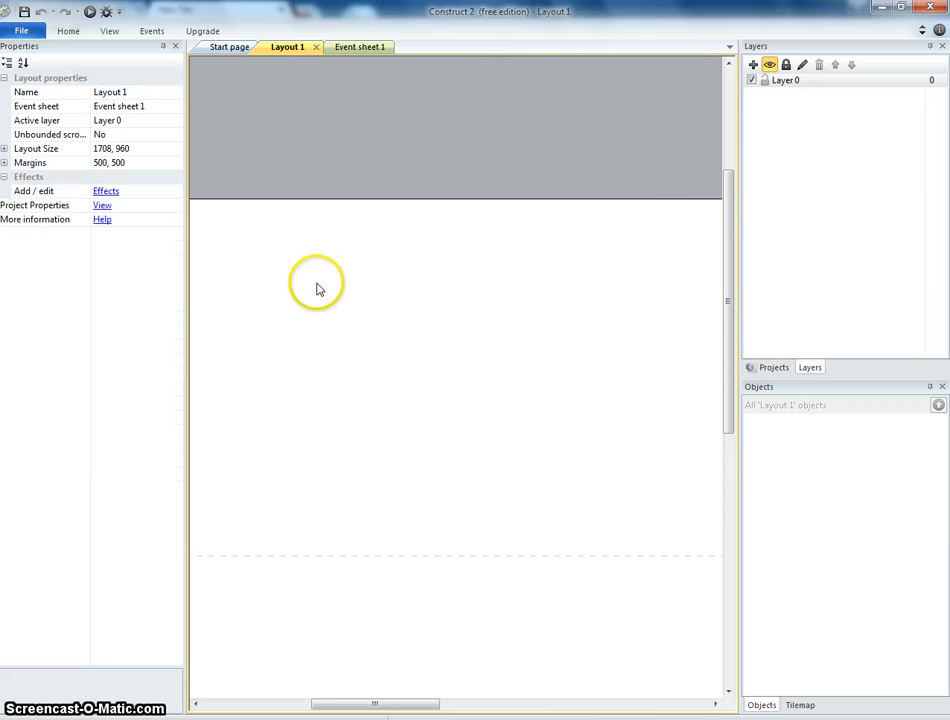
Insert a new Sprite object into the layout and open its image editor.
{"action": "left_click", "coordinate": [497, 325]}
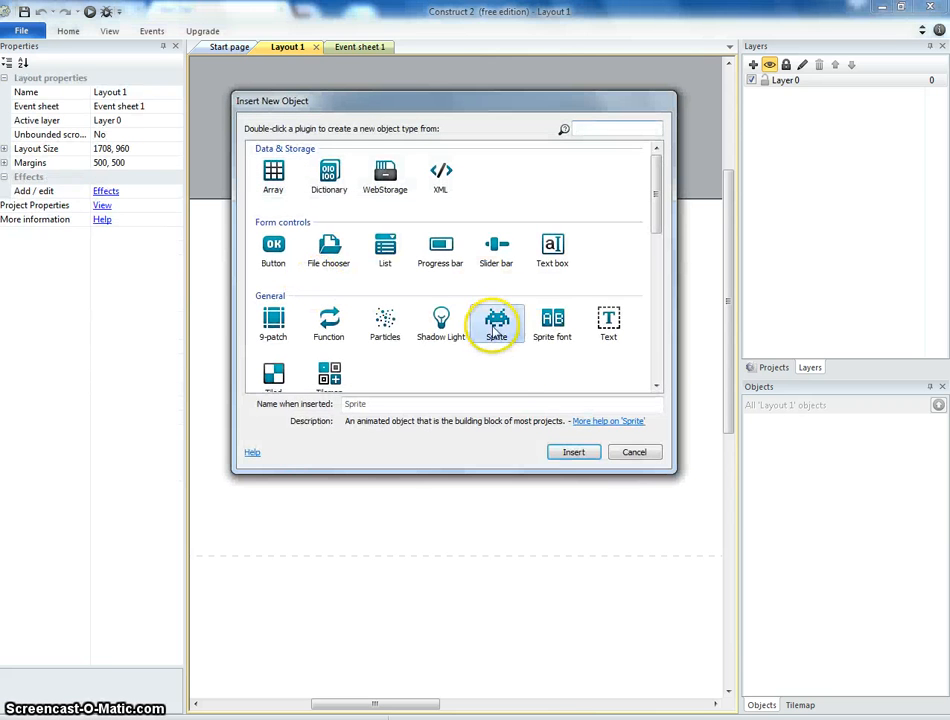
{"action": "left_click", "coordinate": [586, 455]}
{"action": "left_click", "coordinate": [341, 332]}
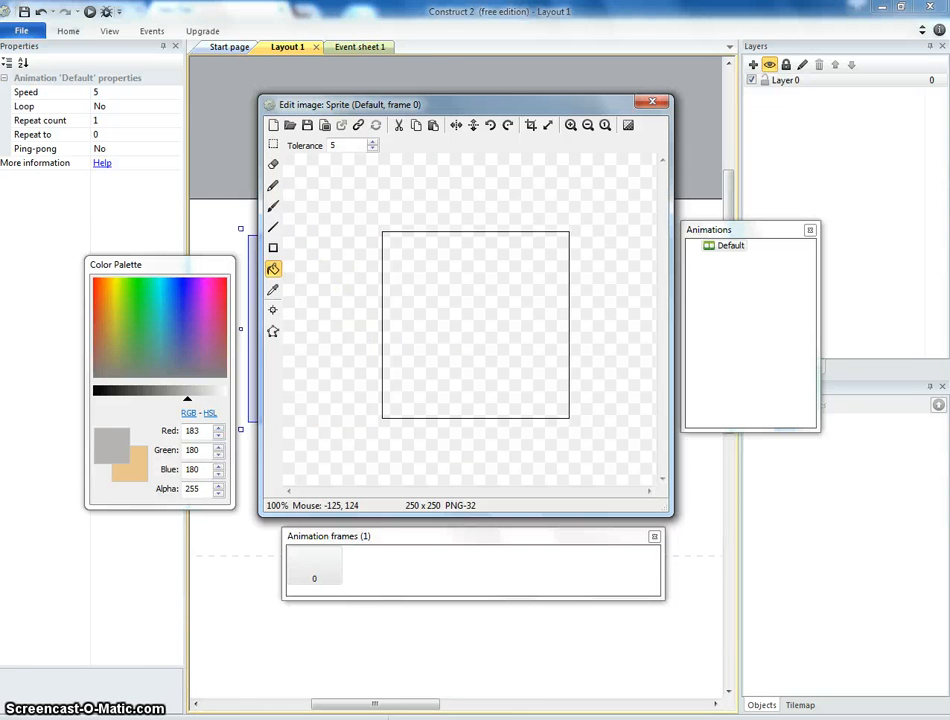
Switch to the browser and search Google for top down car.
{"action": "left_click", "coordinate": [200, 630]}
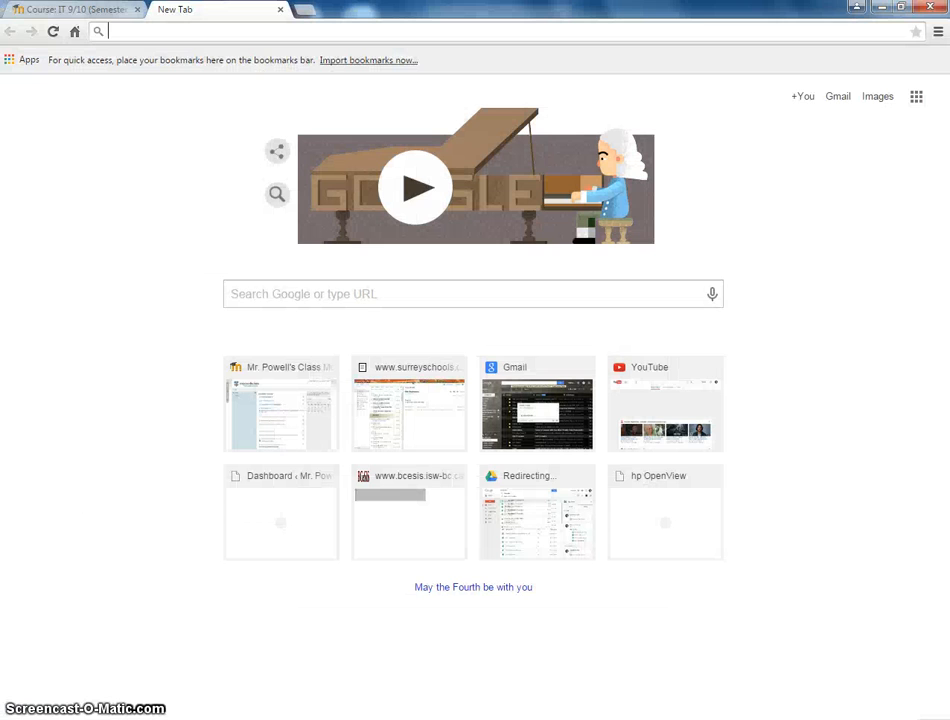
{"action": "left_click", "coordinate": [310, 304]}
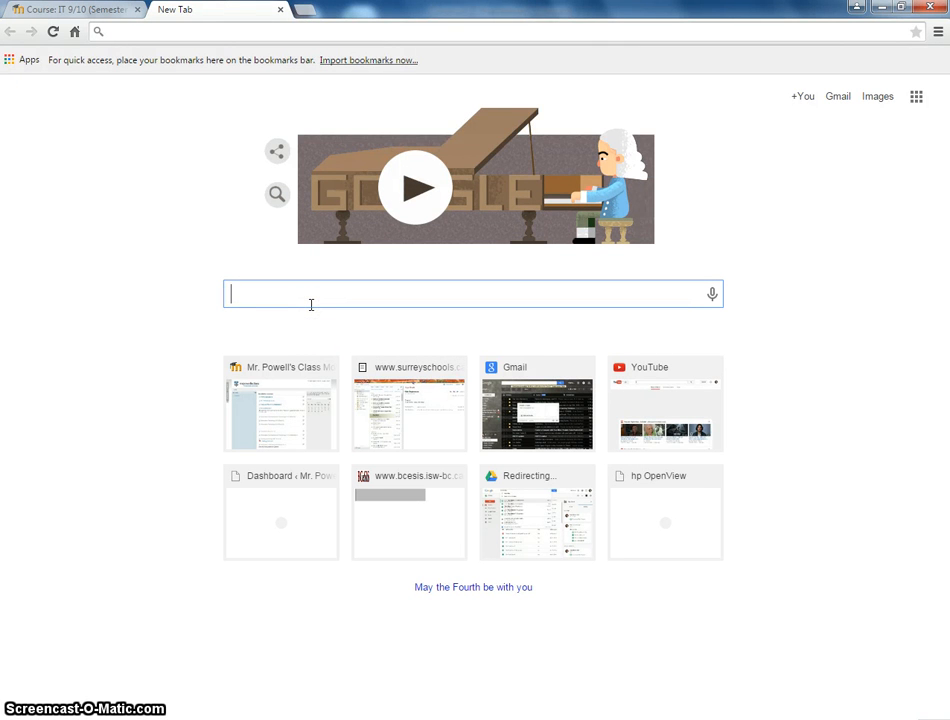
{"action": "type", "text": "r"}
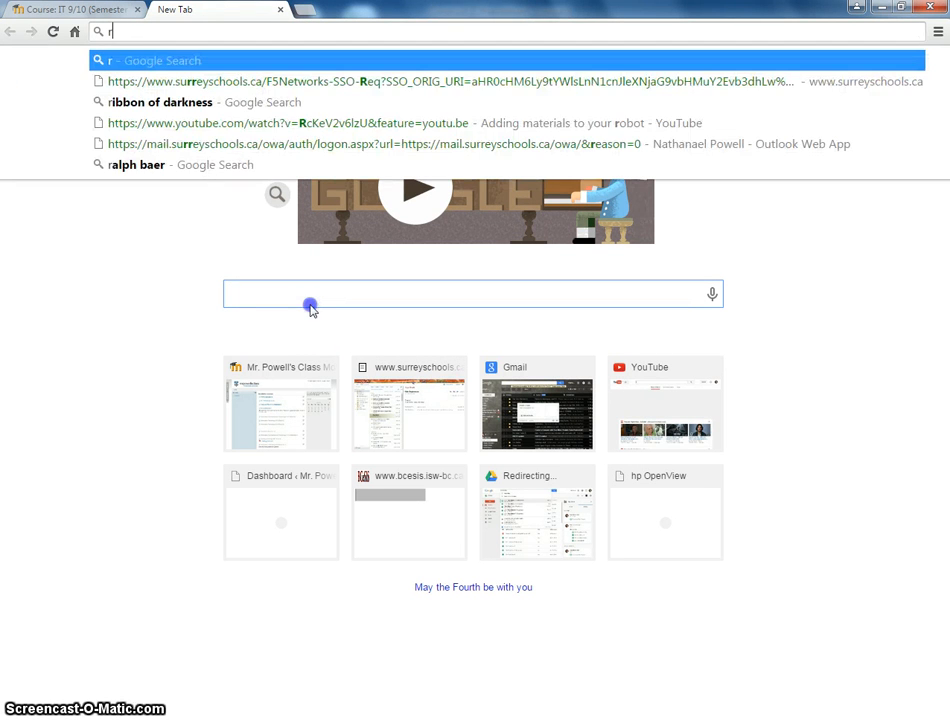
{"action": "key", "text": "Escape"}
{"action": "type", "text": "top down car"}
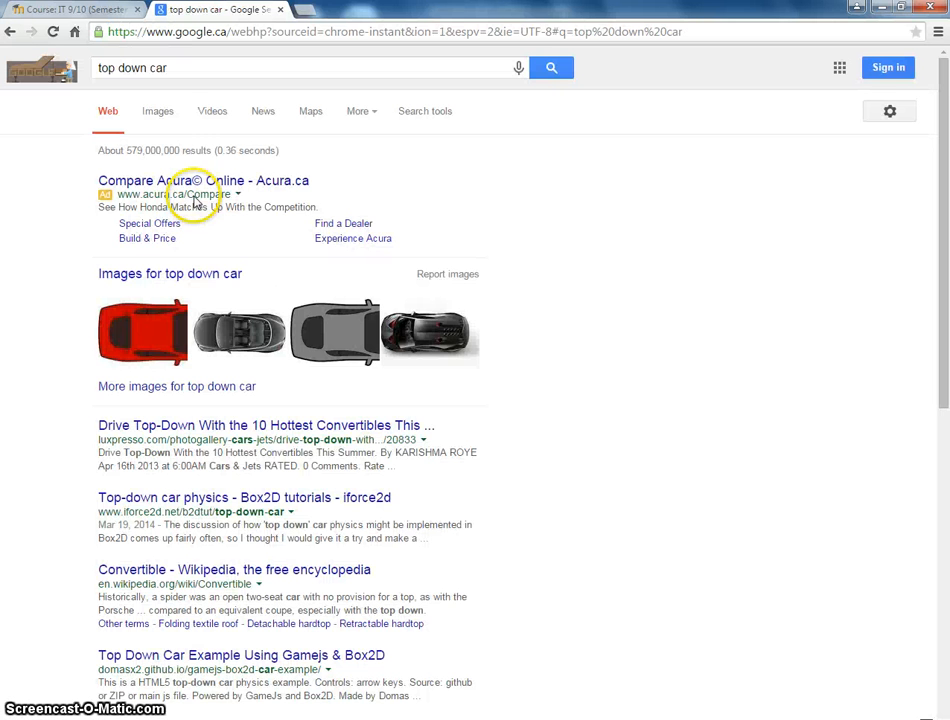
Show image results filtered to transparent images only.
{"action": "left_click", "coordinate": [162, 112]}
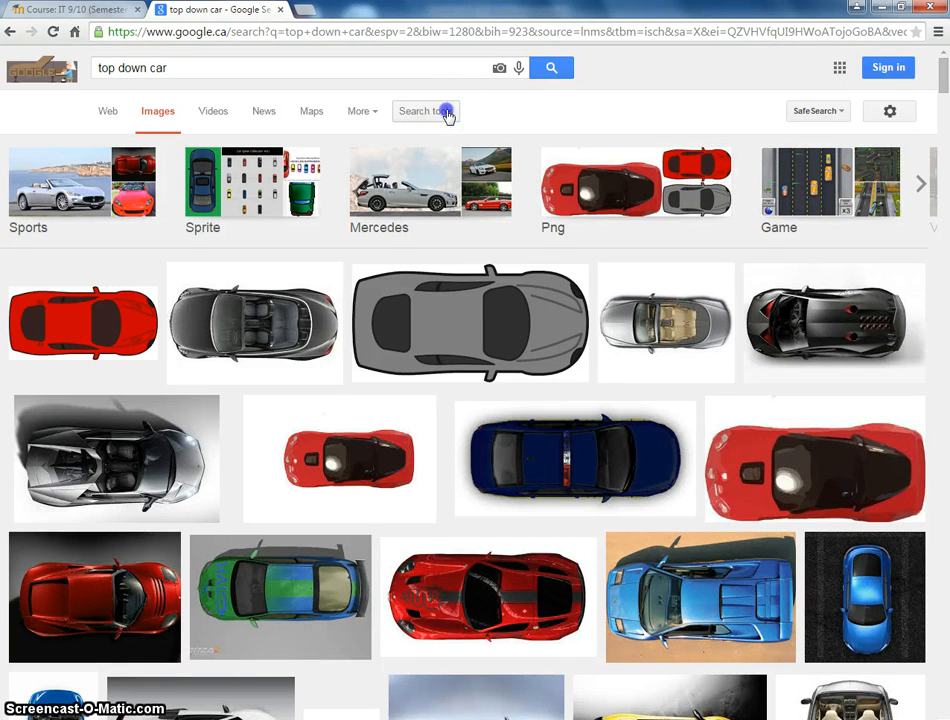
{"action": "left_click", "coordinate": [445, 112]}
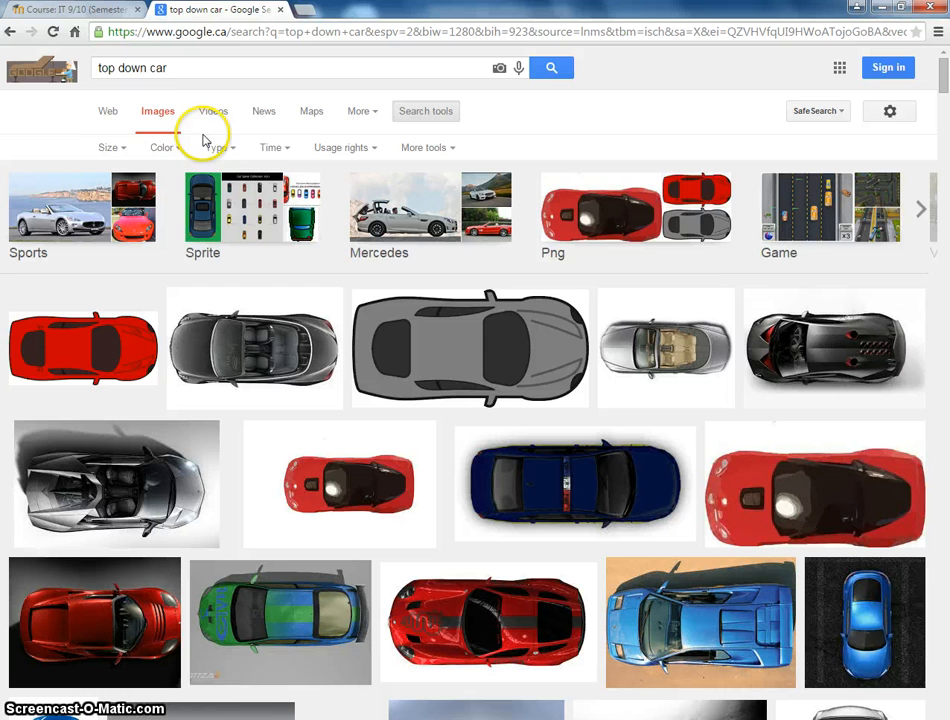
{"action": "left_click", "coordinate": [168, 149]}
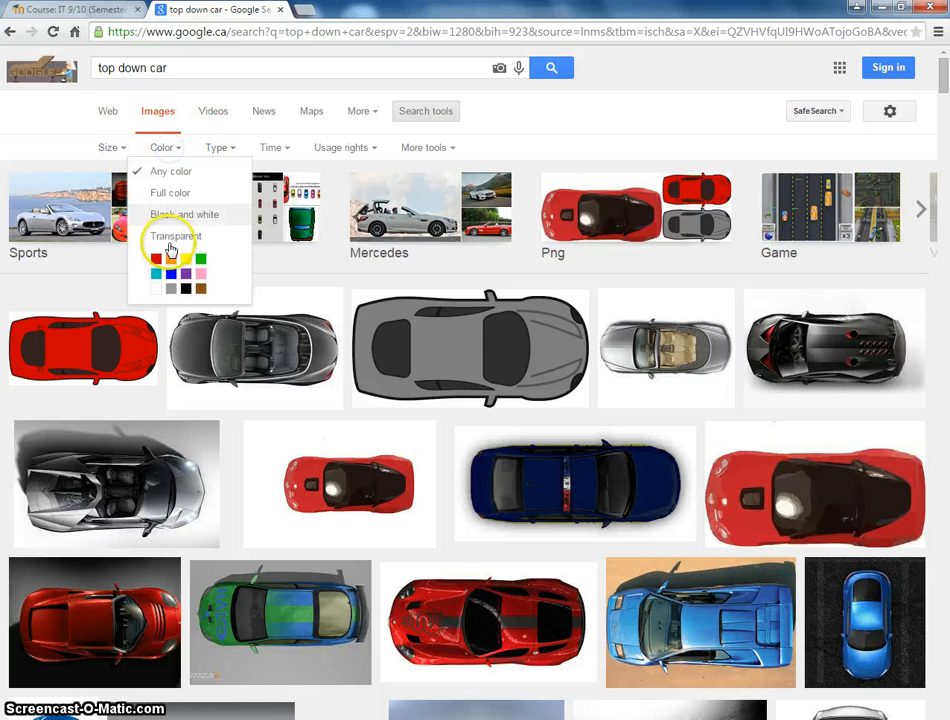
{"action": "left_click", "coordinate": [176, 237]}
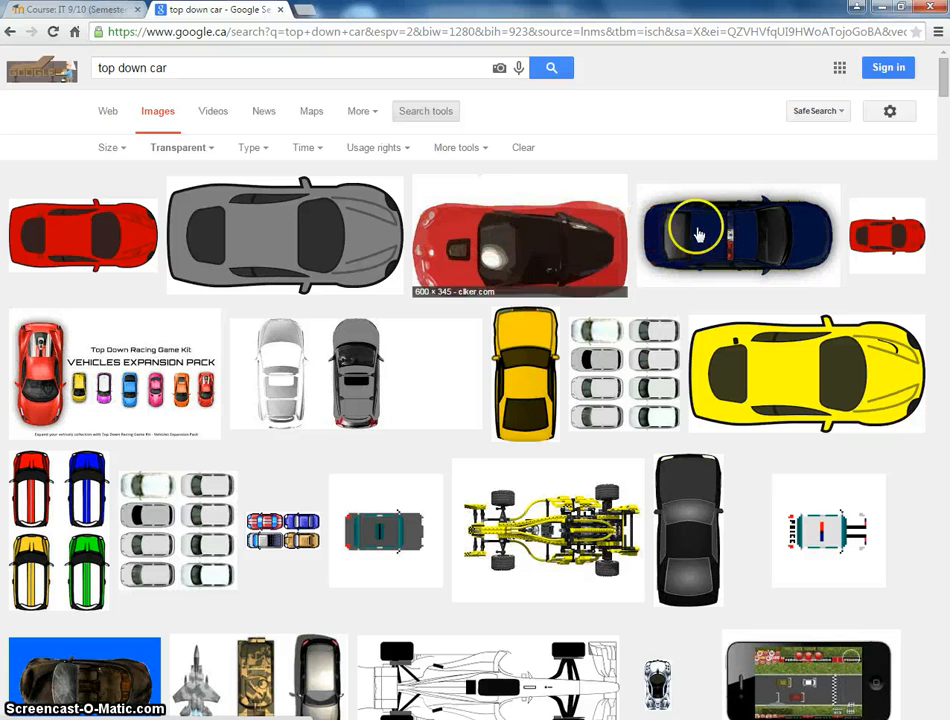
Open the full-size red car image and return to the image results.
{"action": "left_click", "coordinate": [143, 244]}
{"action": "left_click", "coordinate": [705, 377]}
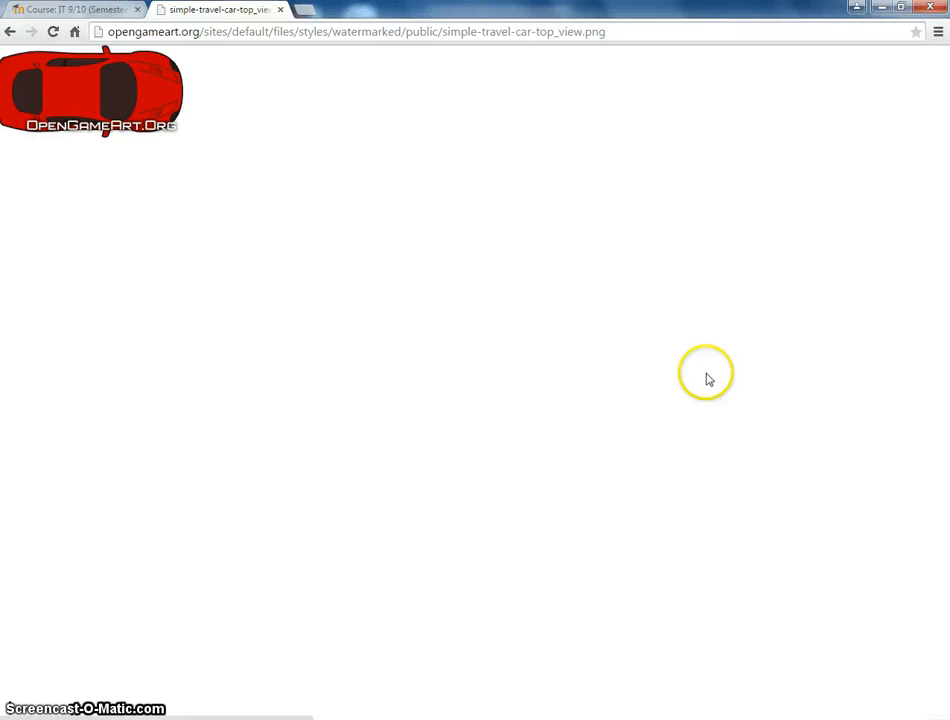
{"action": "left_click", "coordinate": [8, 31]}
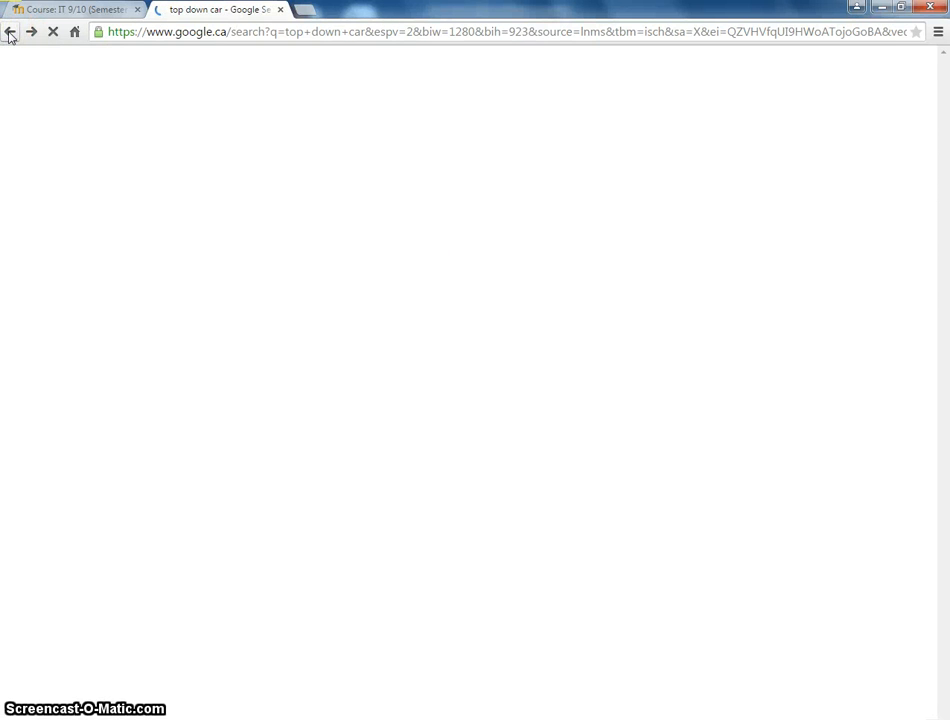
Open the full-size yellow car image and save it to the Desktop as yellow_car.
{"action": "scroll", "coordinate": [492, 388], "scroll_direction": "down", "scroll_amount": 5}
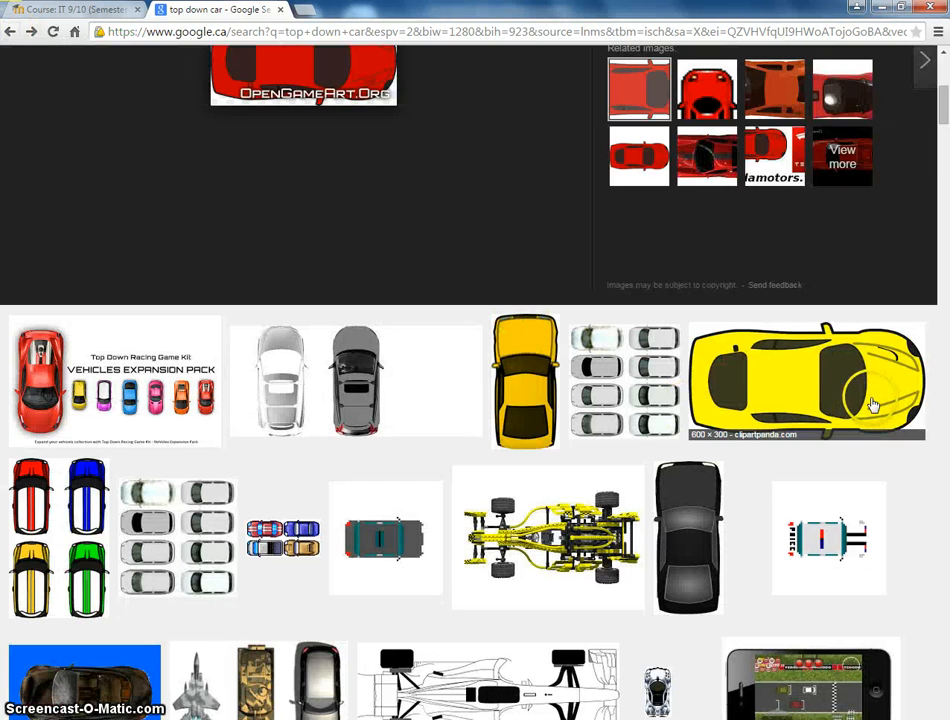
{"action": "left_click", "coordinate": [872, 404]}
{"action": "left_click", "coordinate": [695, 367]}
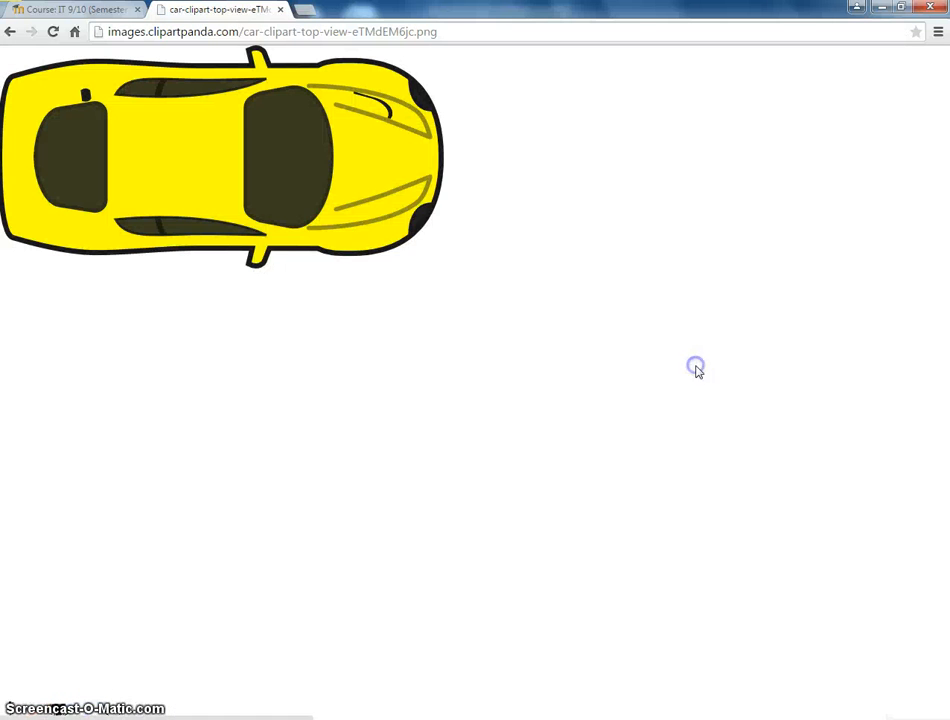
{"action": "right_click", "coordinate": [257, 166]}
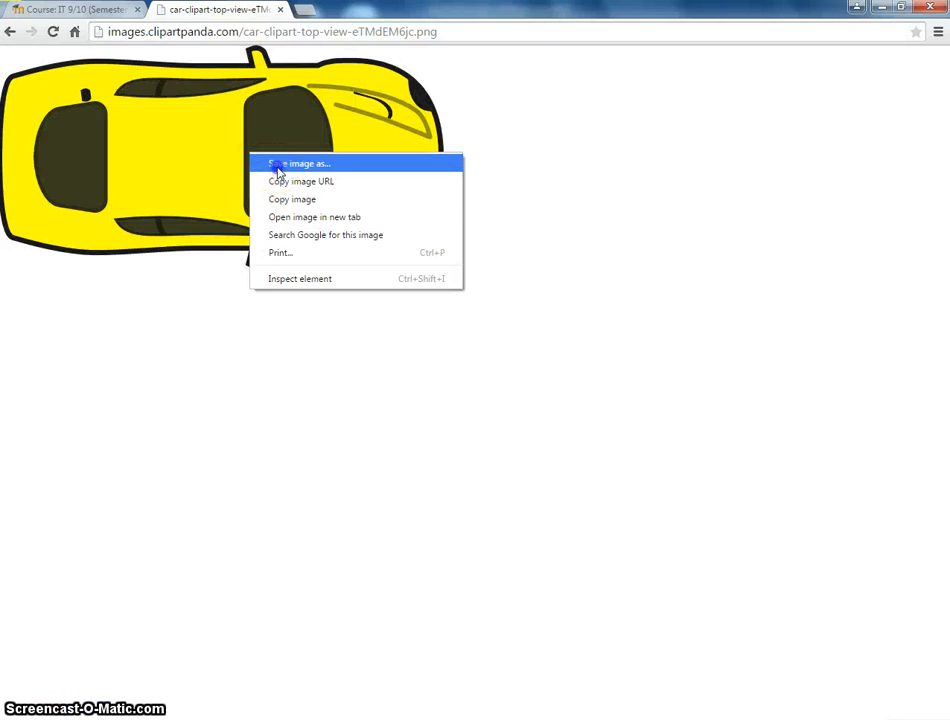
{"action": "left_click", "coordinate": [278, 166]}
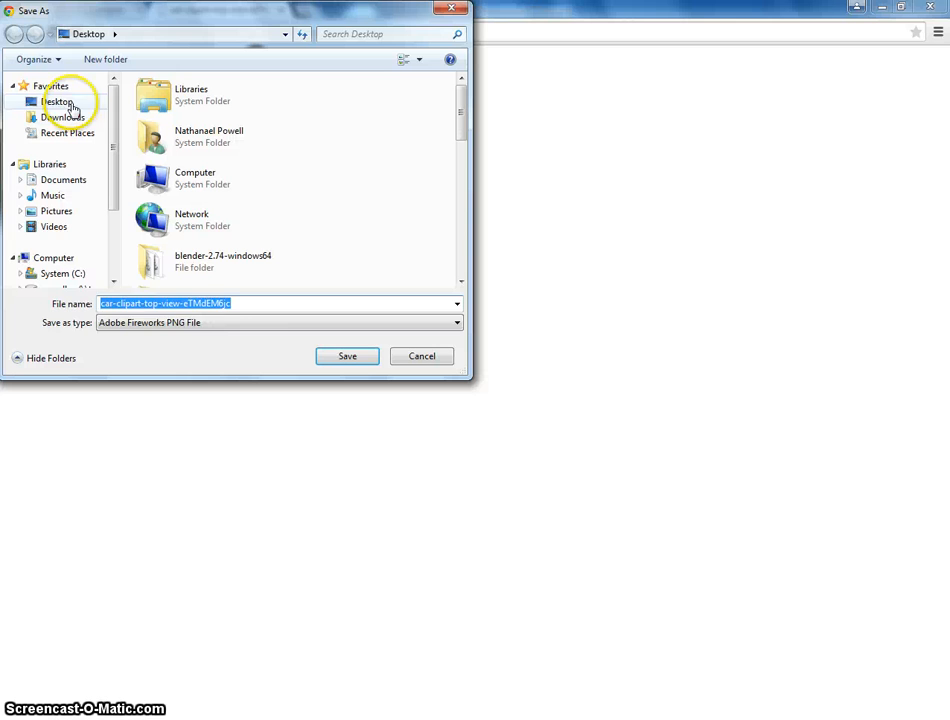
{"action": "left_click", "coordinate": [70, 103]}
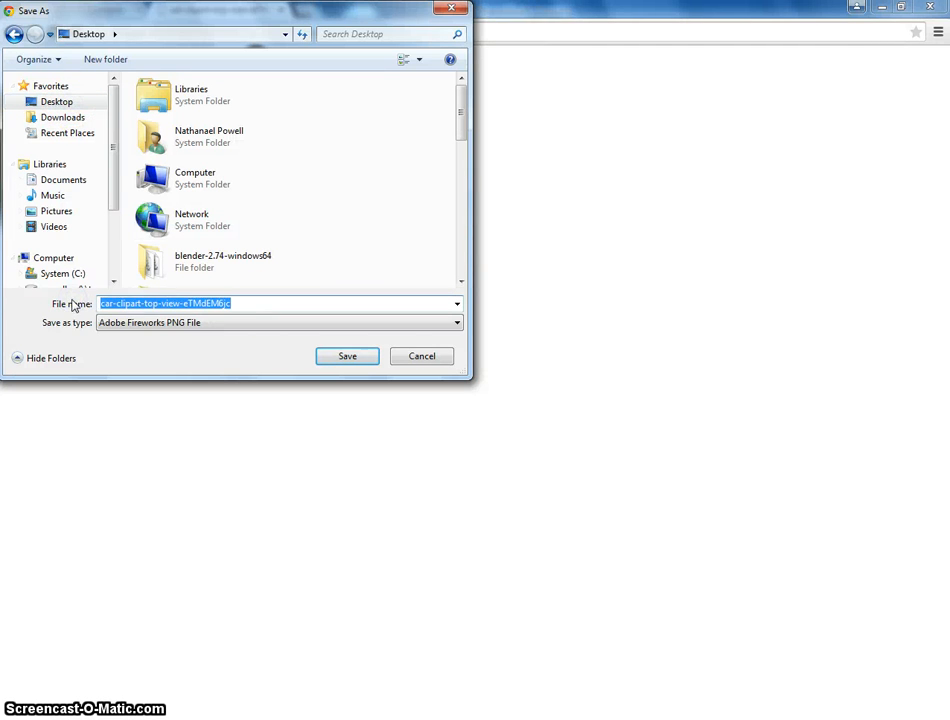
{"action": "type", "text": "yellow_car"}
{"action": "key", "text": "Return"}
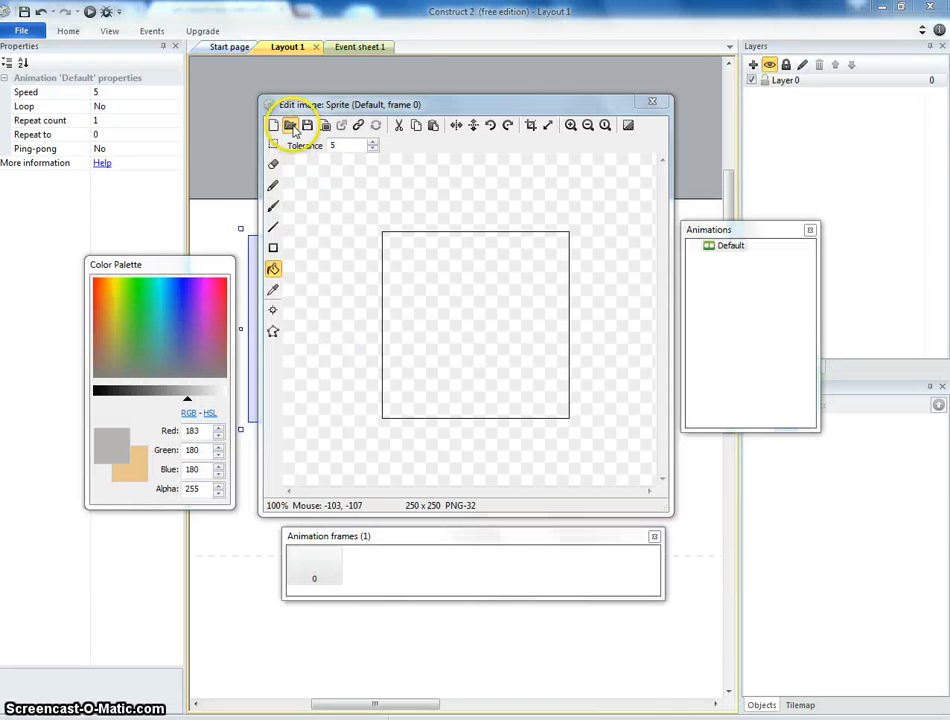
Switch back to the sprite's image editor and load yellow_car from the Desktop as the sprite image.
{"action": "left_click", "coordinate": [280, 129]}
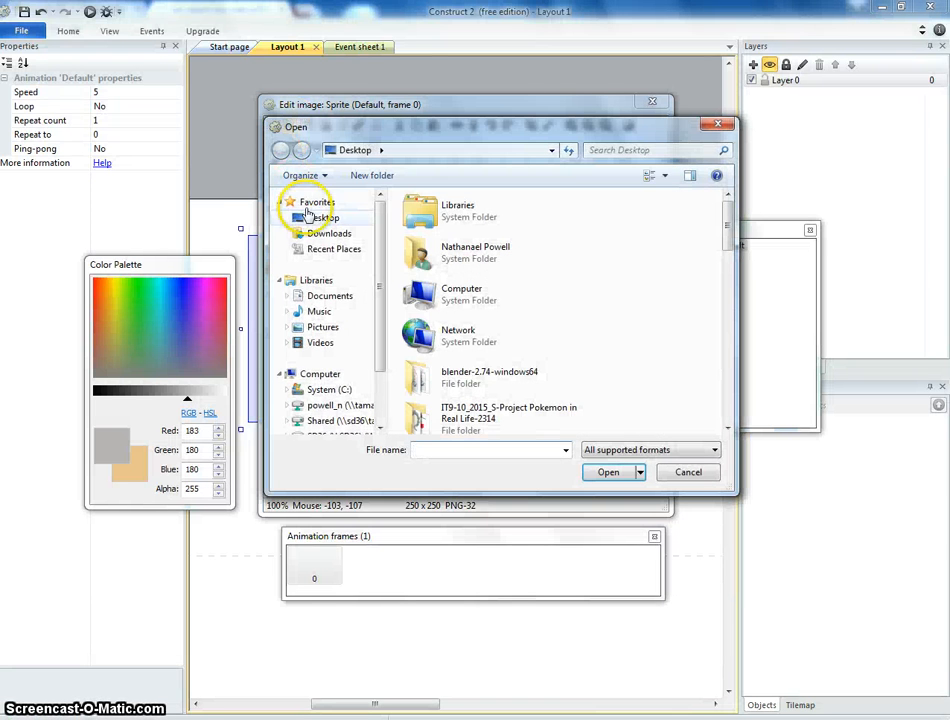
{"action": "left_click", "coordinate": [319, 220]}
{"action": "key", "text": "y"}
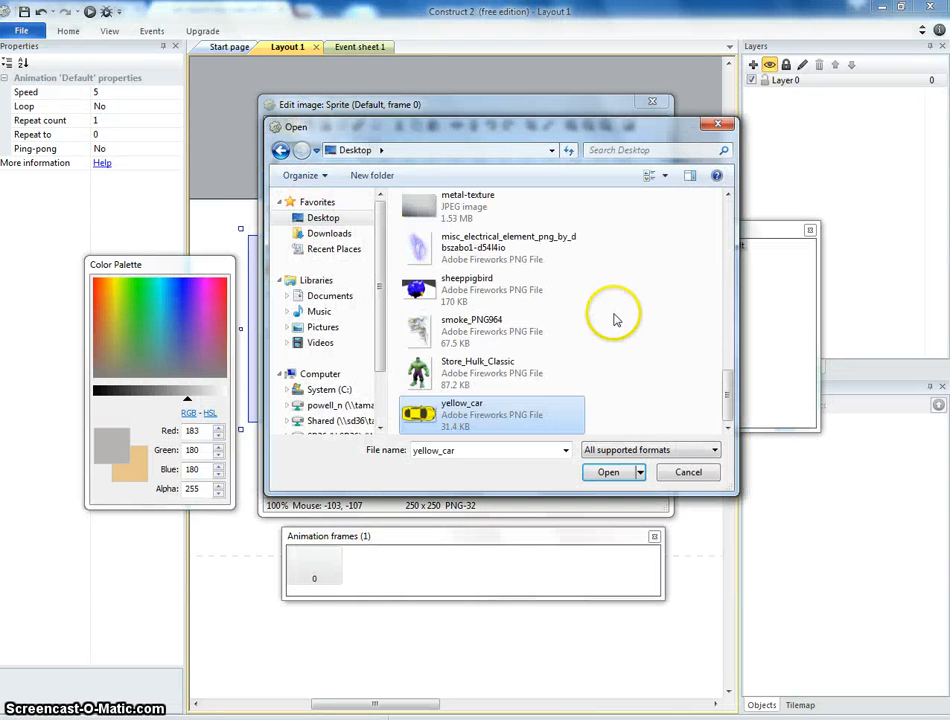
{"action": "left_click", "coordinate": [610, 472]}
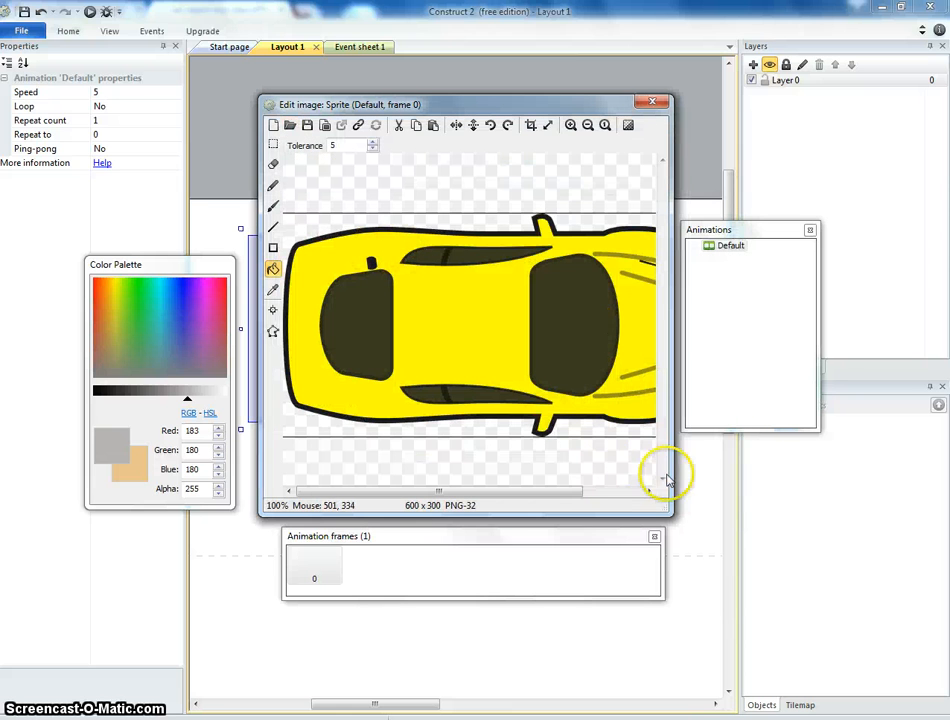
Crop the transparent edges of the car image.
{"action": "left_click_drag", "start_coordinate": [664, 510], "coordinate": [859, 628]}
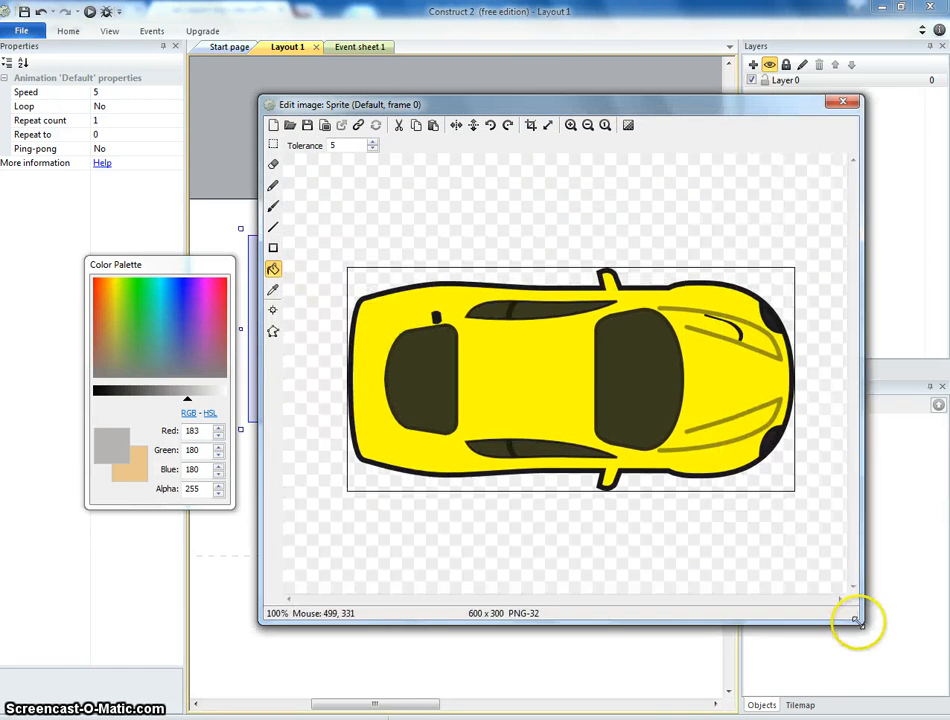
{"action": "left_click", "coordinate": [531, 124]}
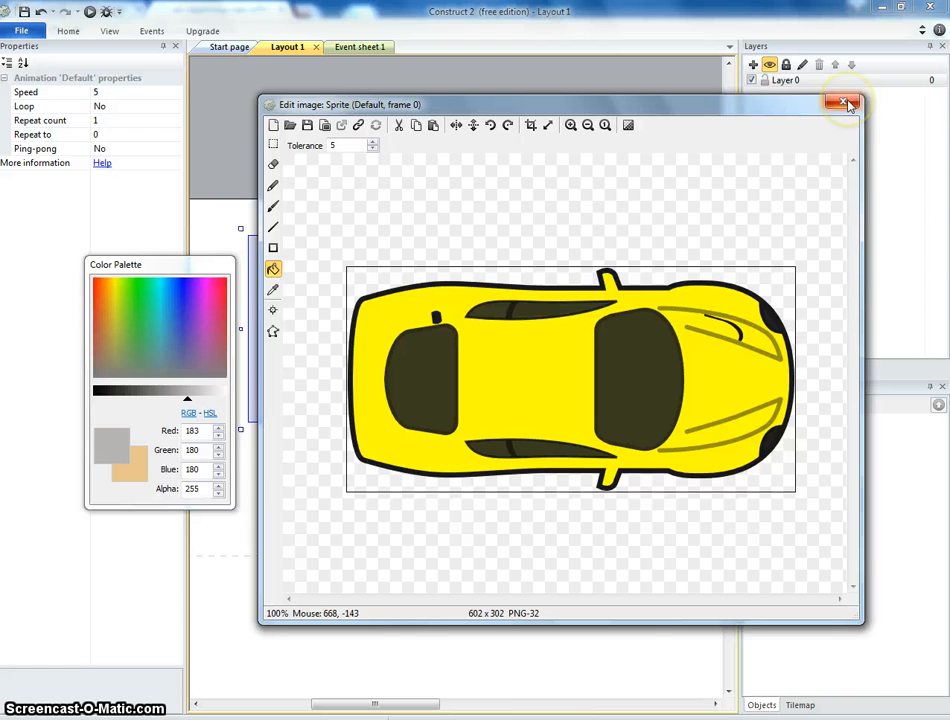
Resize the image canvas to 200 by 100 pixels with stretching.
{"action": "left_click", "coordinate": [545, 127]}
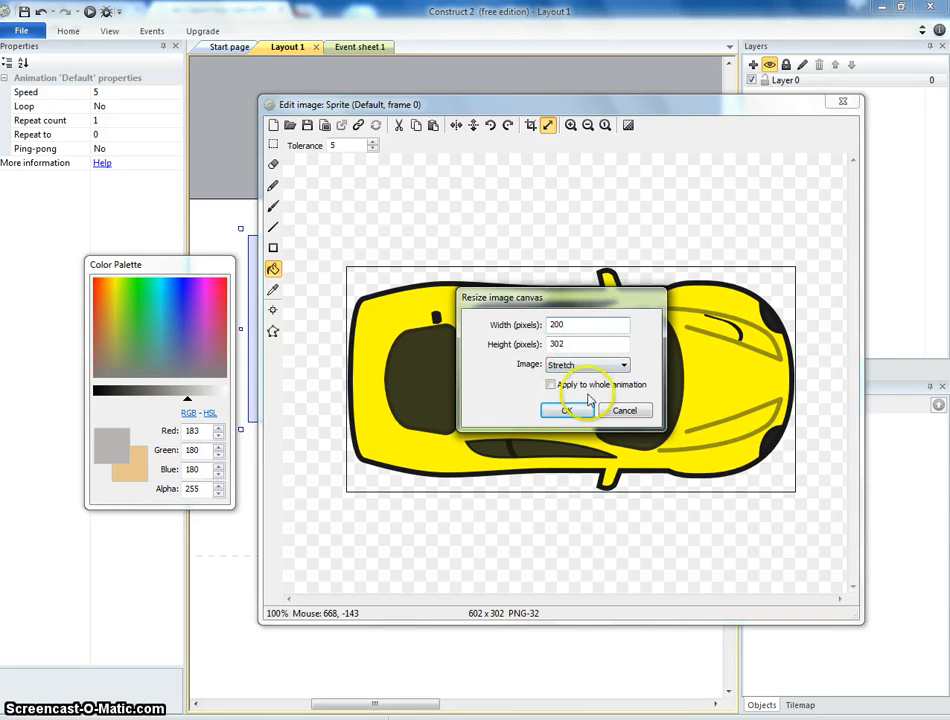
{"action": "left_click", "coordinate": [624, 411]}
{"action": "left_click", "coordinate": [547, 126]}
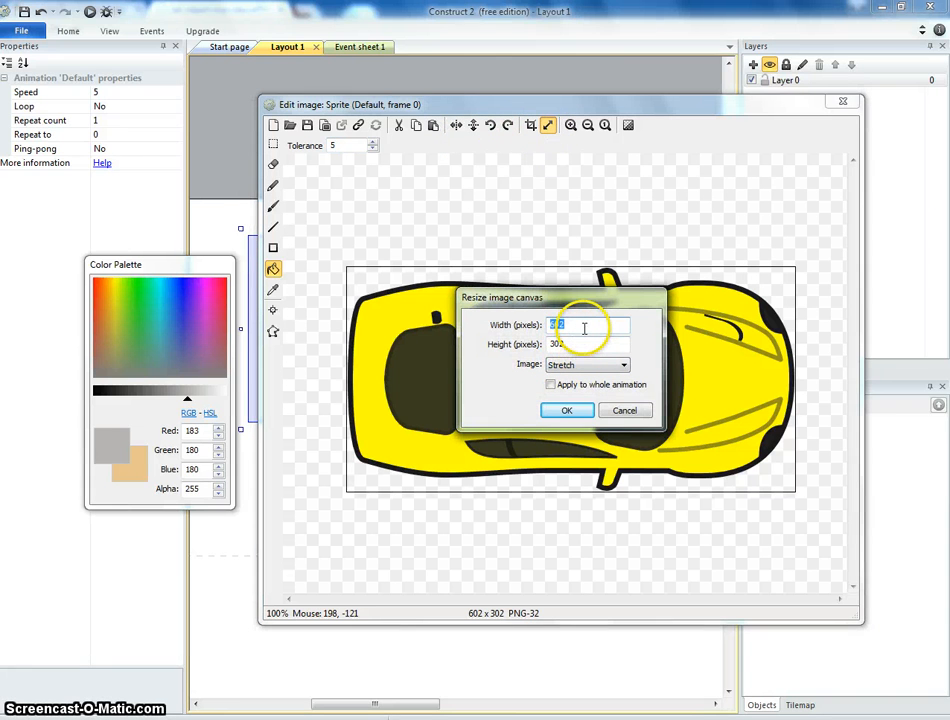
{"action": "type", "text": "100"}
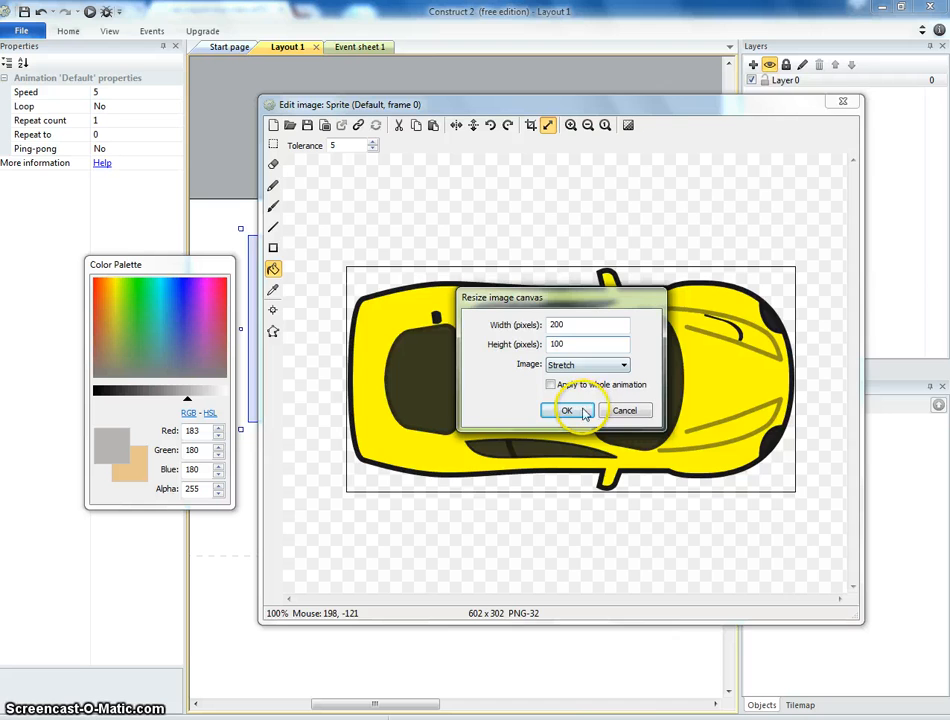
{"action": "left_click", "coordinate": [585, 412]}
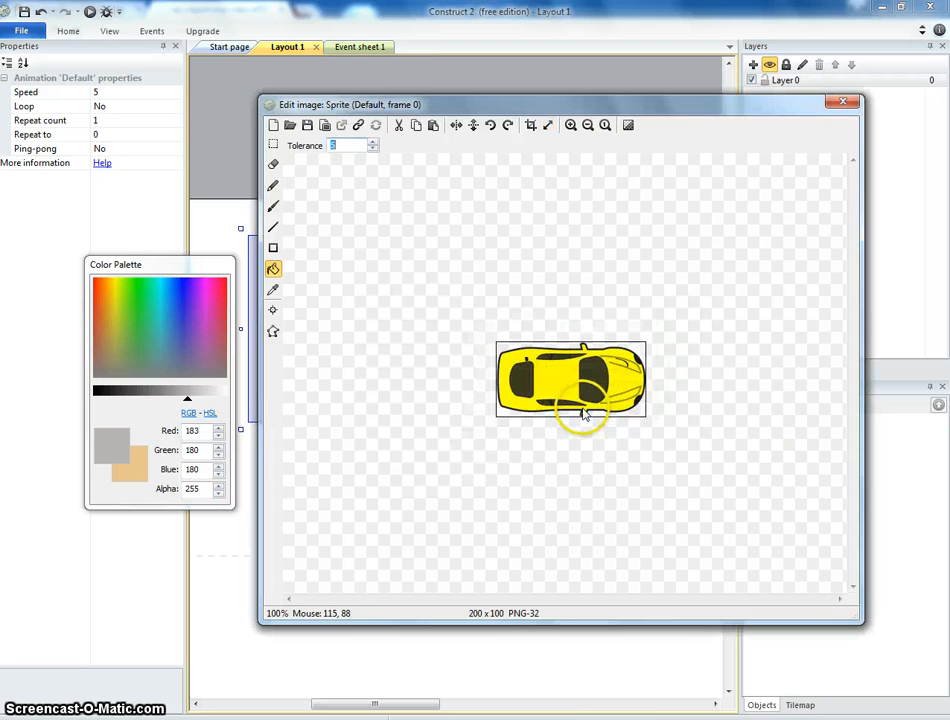
Close the image editor and scale the car sprite in the layout down to about 106 x 51.
{"action": "left_click", "coordinate": [845, 102]}
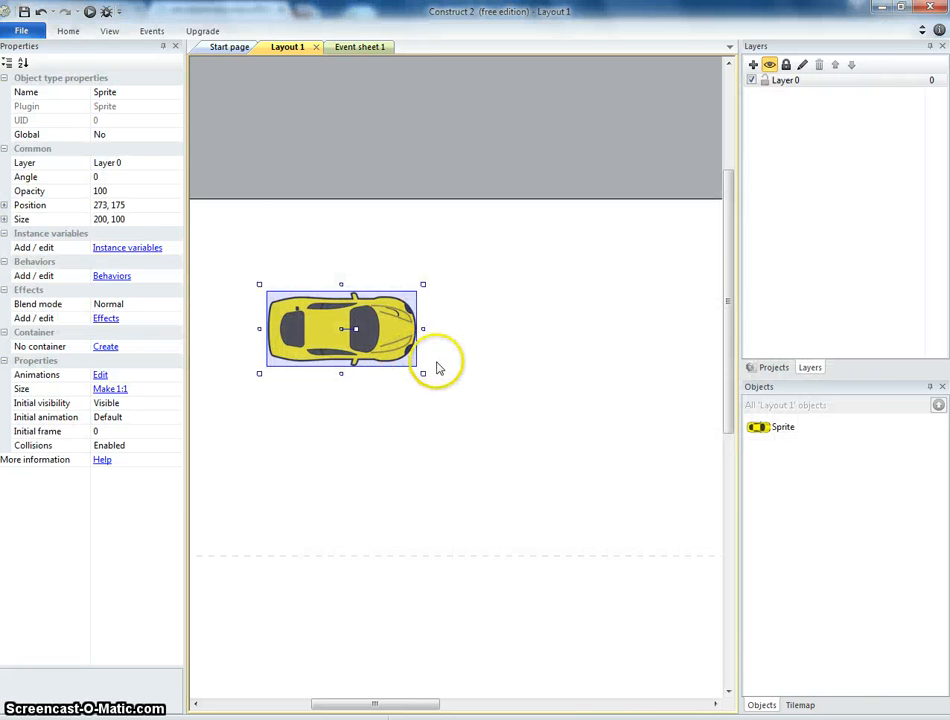
{"action": "left_click_drag", "start_coordinate": [423, 373], "coordinate": [354, 337]}
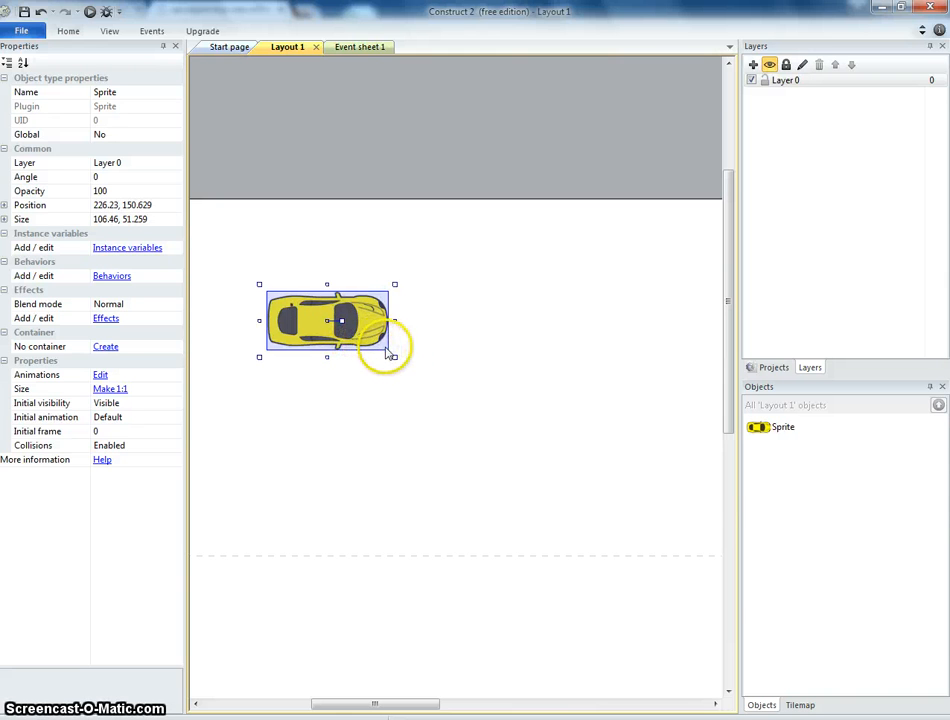
Add the Car movement behavior to the car sprite.
{"action": "left_click", "coordinate": [371, 276]}
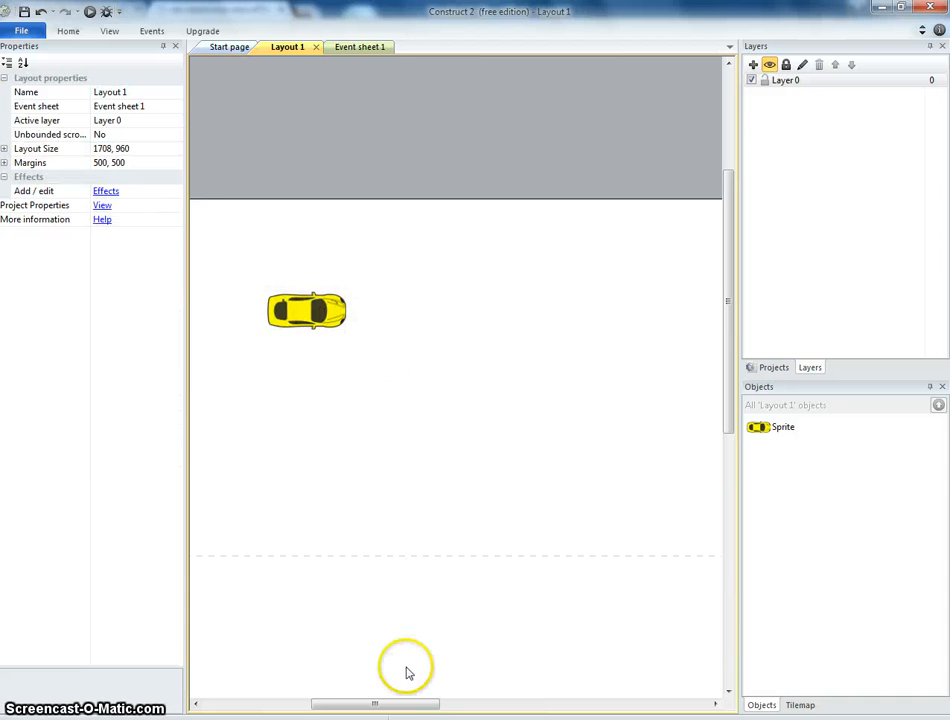
{"action": "left_click_drag", "start_coordinate": [403, 704], "coordinate": [387, 712]}
{"action": "left_click", "coordinate": [383, 314]}
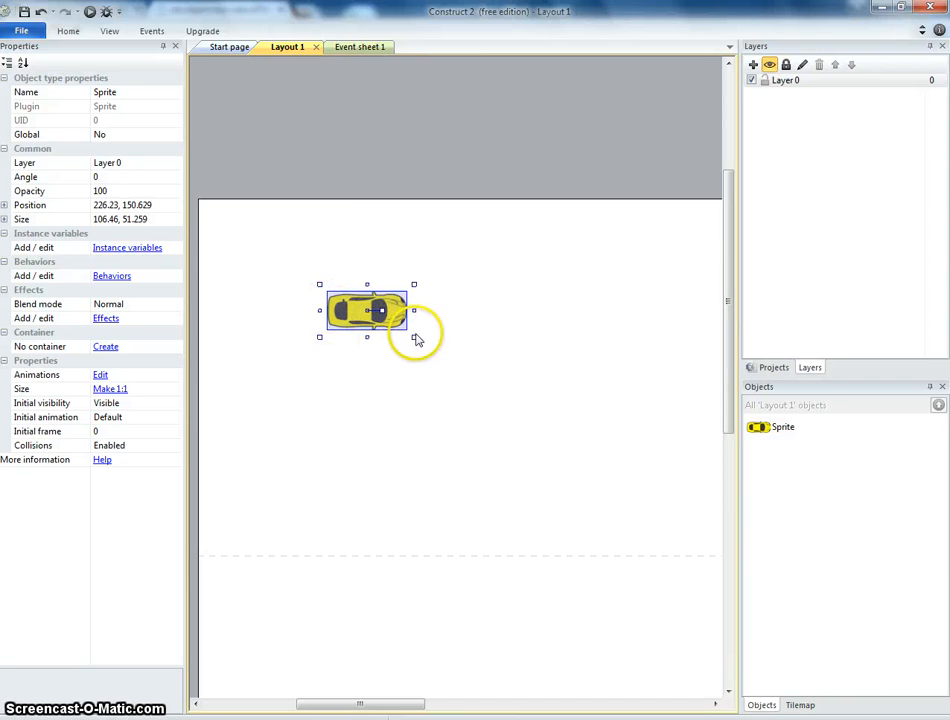
{"action": "left_click", "coordinate": [121, 276]}
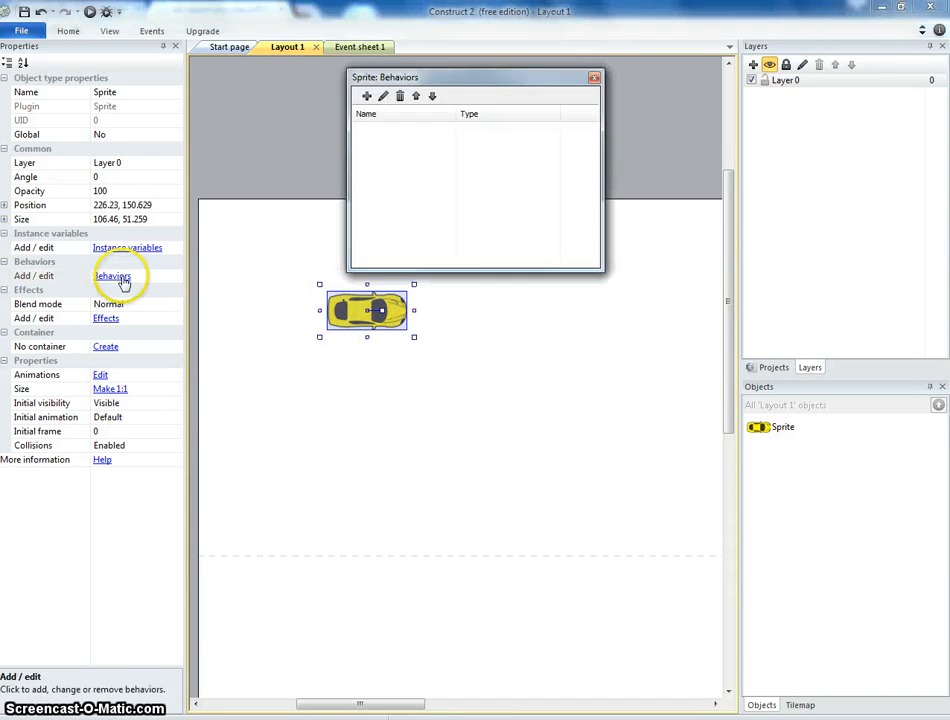
{"action": "left_click", "coordinate": [366, 96]}
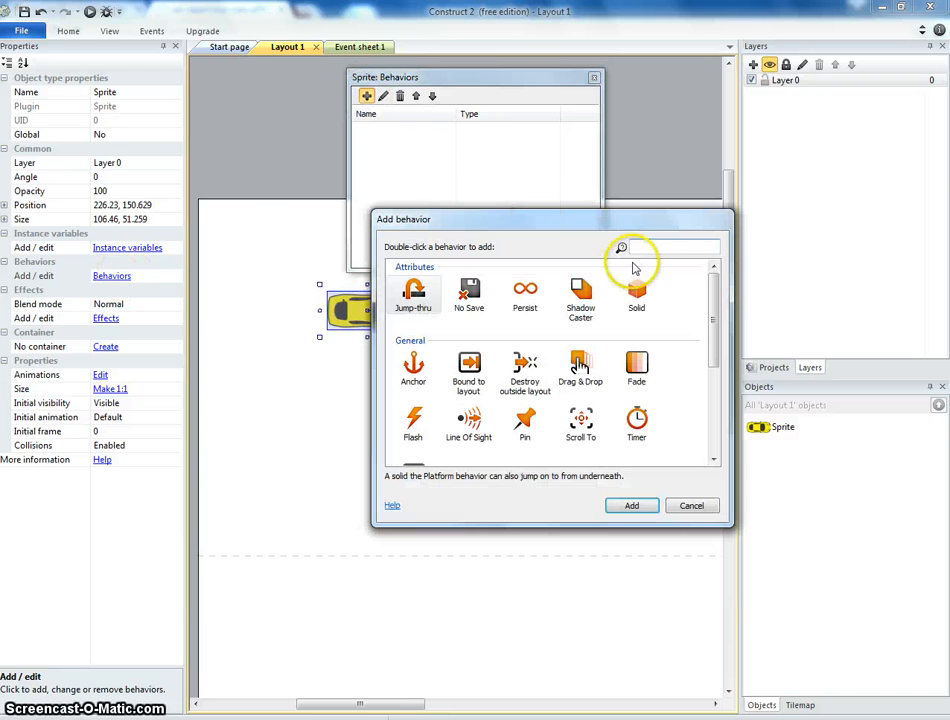
{"action": "left_click_drag", "start_coordinate": [714, 312], "coordinate": [714, 407]}
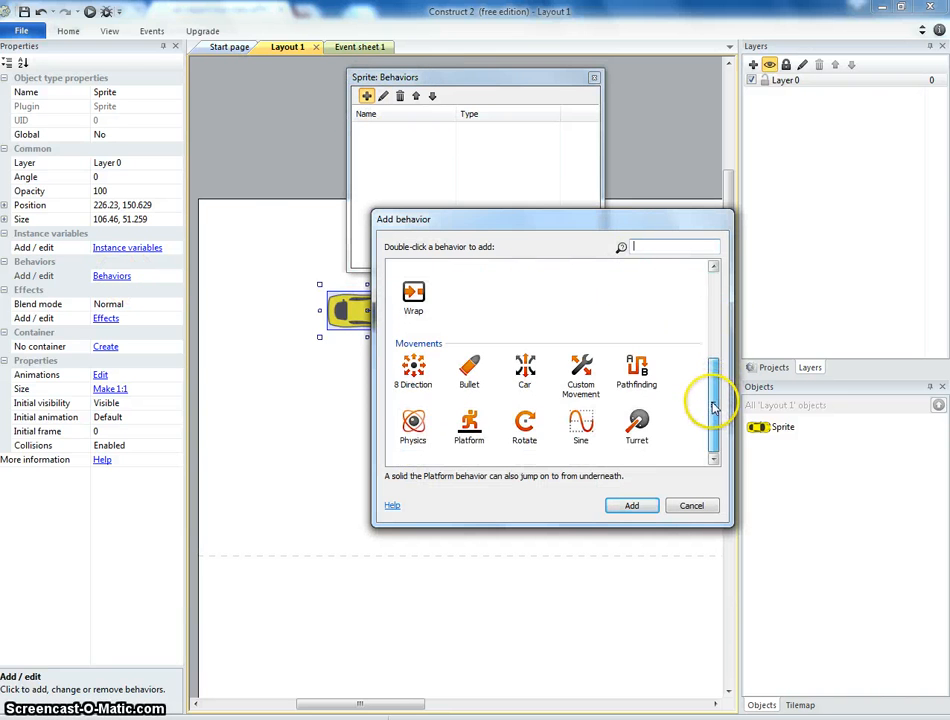
{"action": "left_click", "coordinate": [525, 372]}
{"action": "left_click", "coordinate": [636, 508]}
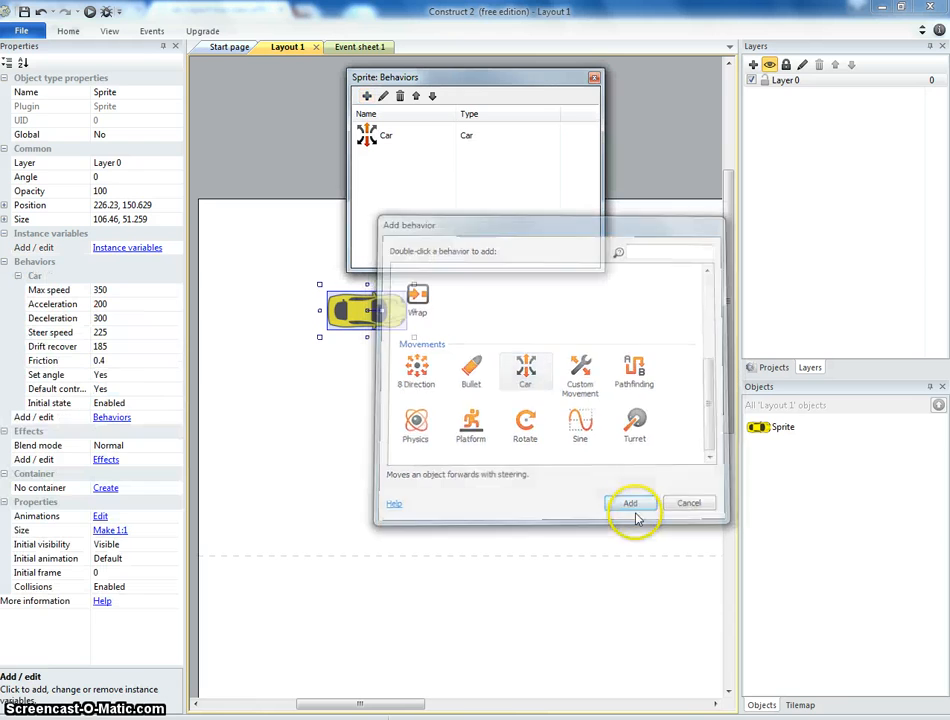
Preview the layout and test-drive the car with the arrow keys, then return to the editor.
{"action": "left_click", "coordinate": [89, 12]}
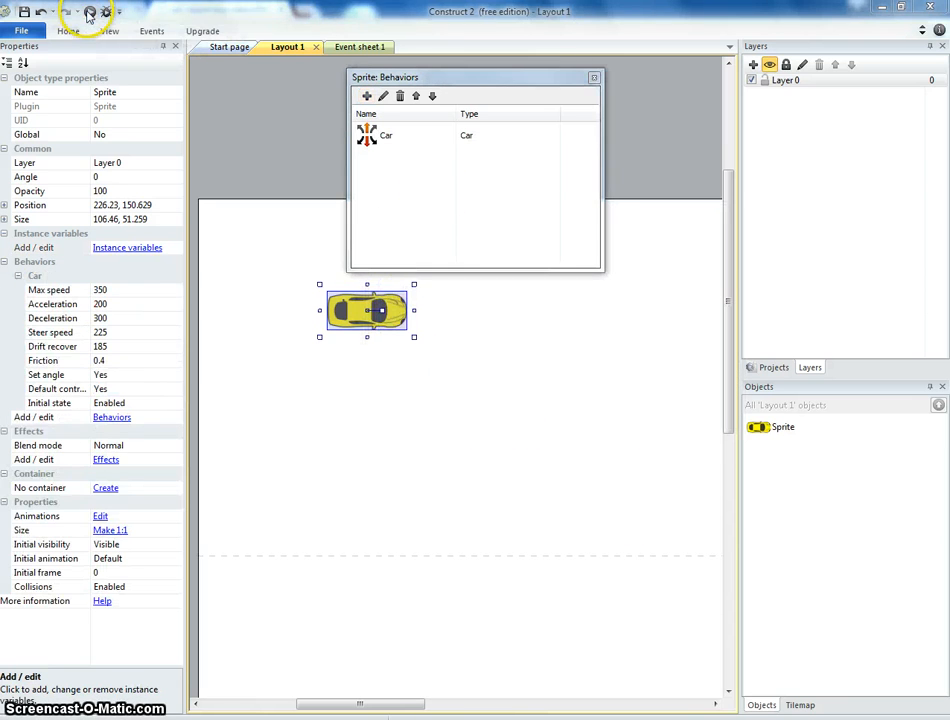
{"action": "key", "text": "Up"}
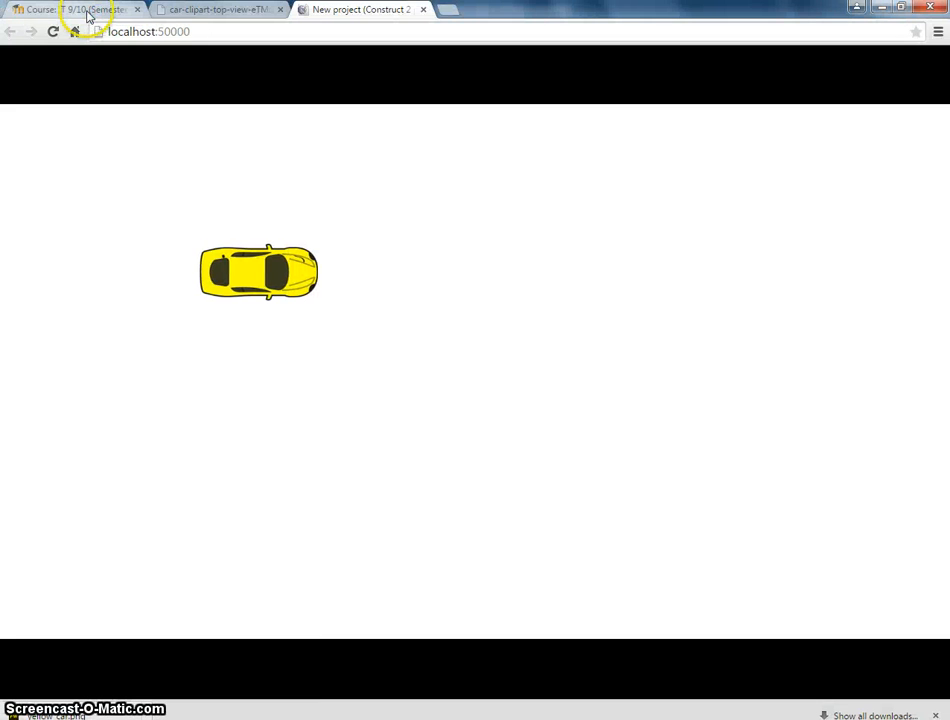
{"action": "key", "text": "Right"}
{"action": "key", "text": "Up"}
{"action": "key", "text": "Right"}
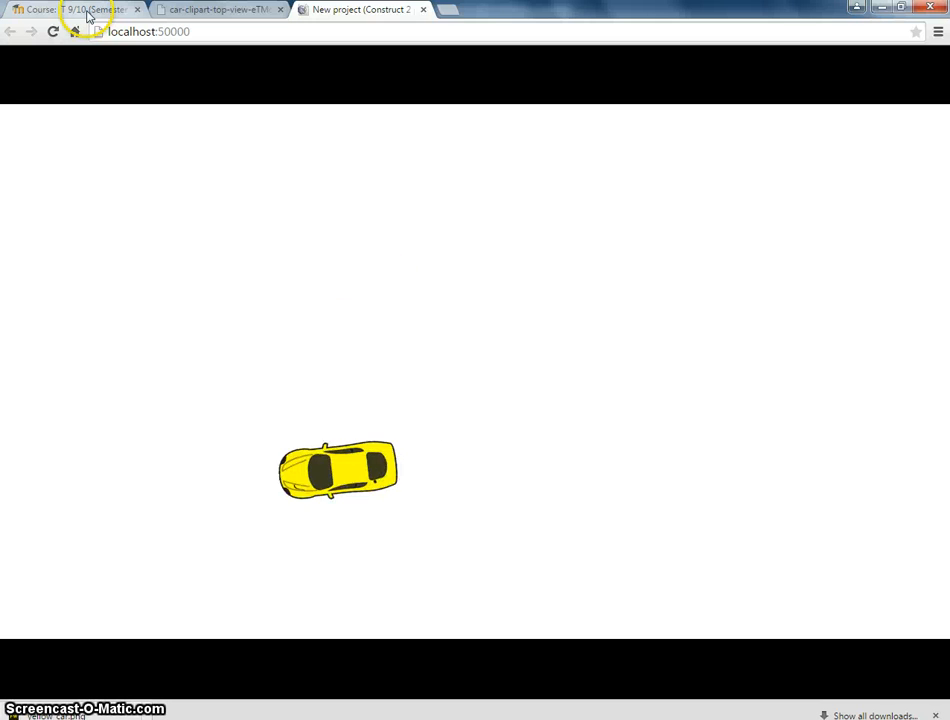
{"action": "key", "text": "Up"}
{"action": "key", "text": "Left"}
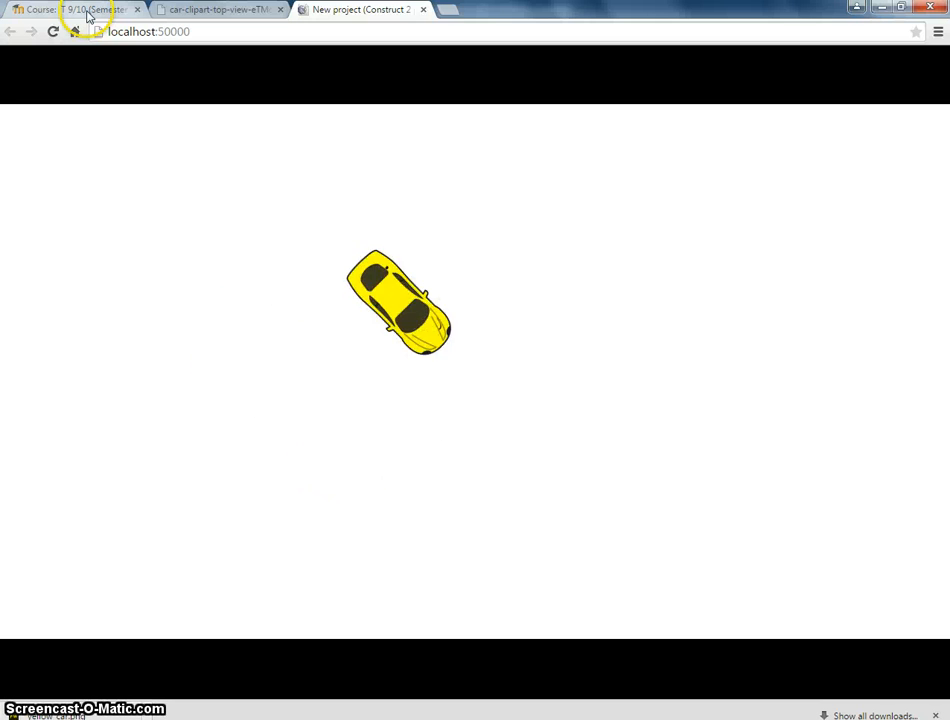
{"action": "key", "text": "Up"}
{"action": "key", "text": "Left"}
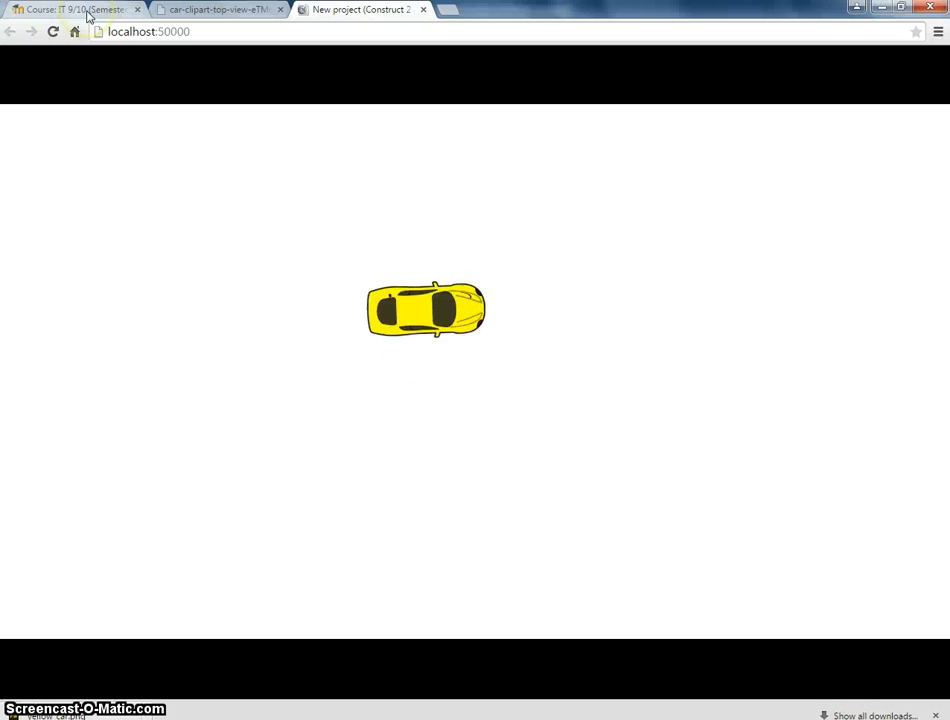
{"action": "key", "text": "Up"}
{"action": "key", "text": "Right"}
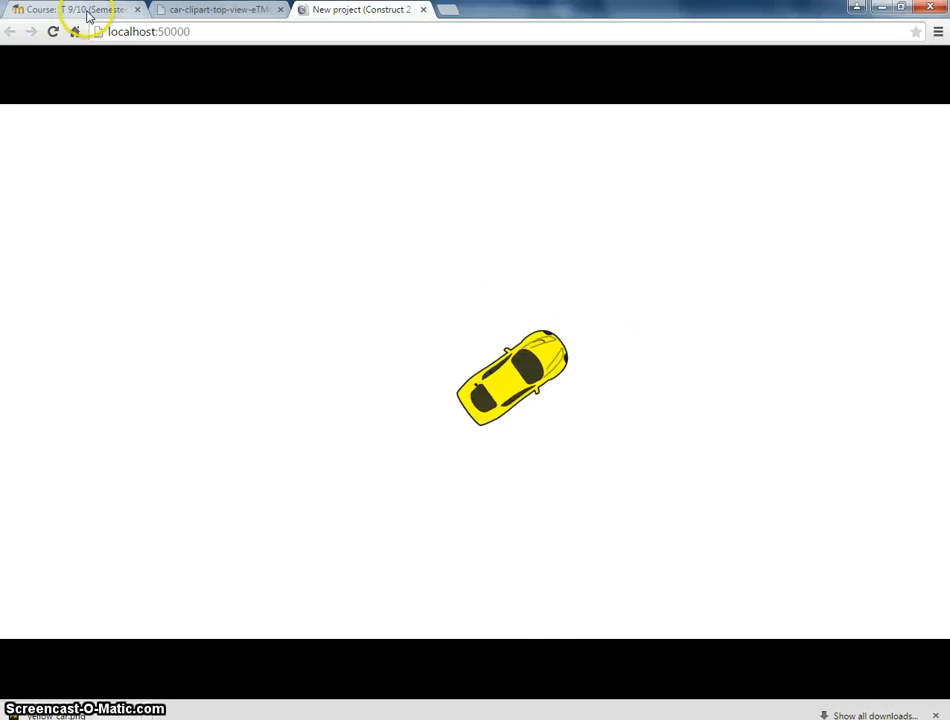
{"action": "key", "text": "Left"}
{"action": "key", "text": "Down"}
{"action": "key", "text": "Right"}
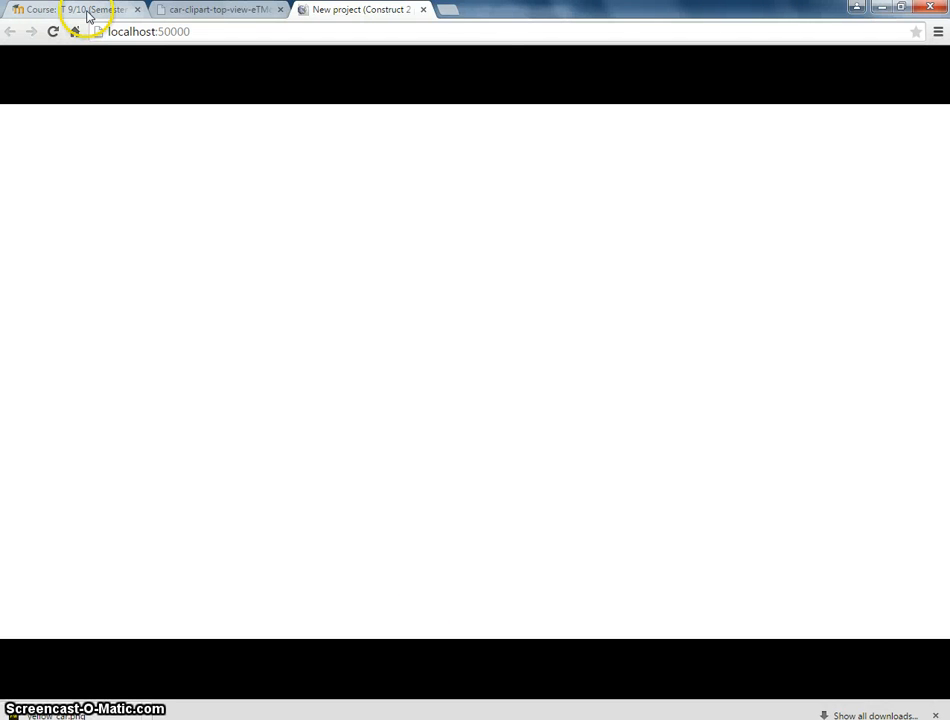
{"action": "key", "text": "Up"}
{"action": "key", "text": "Left"}
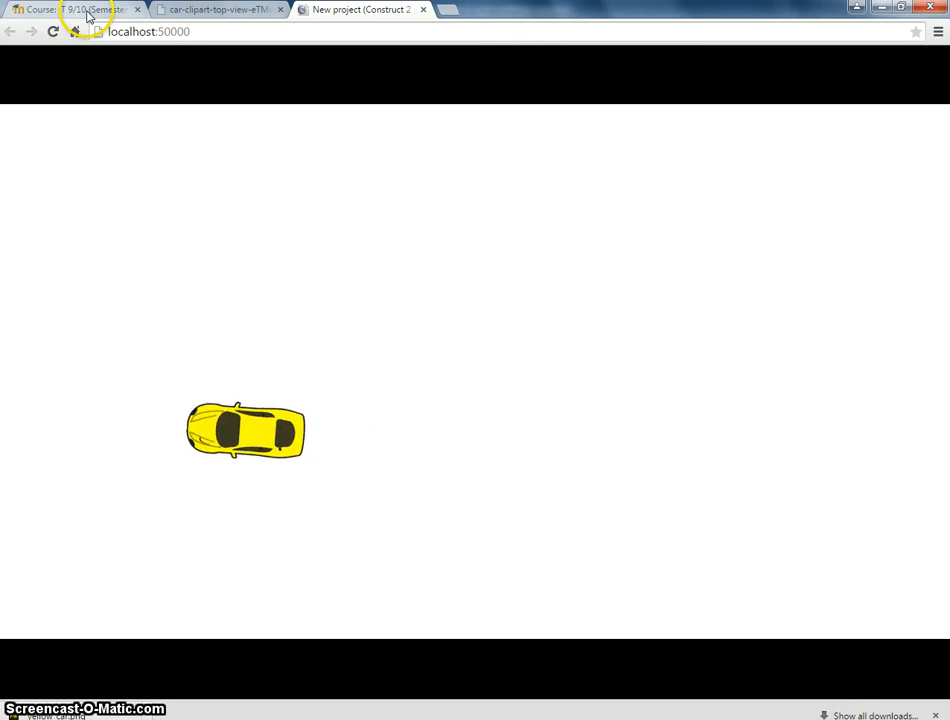
{"action": "key", "text": "Right"}
{"action": "key", "text": "Right"}
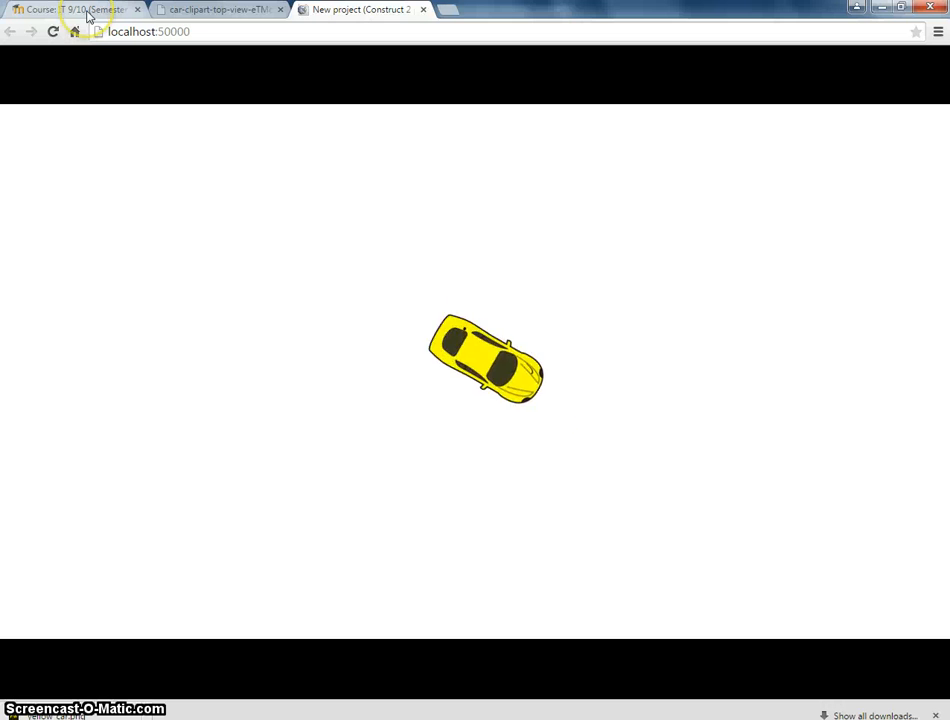
{"action": "key", "text": "Left"}
{"action": "key", "text": "Left"}
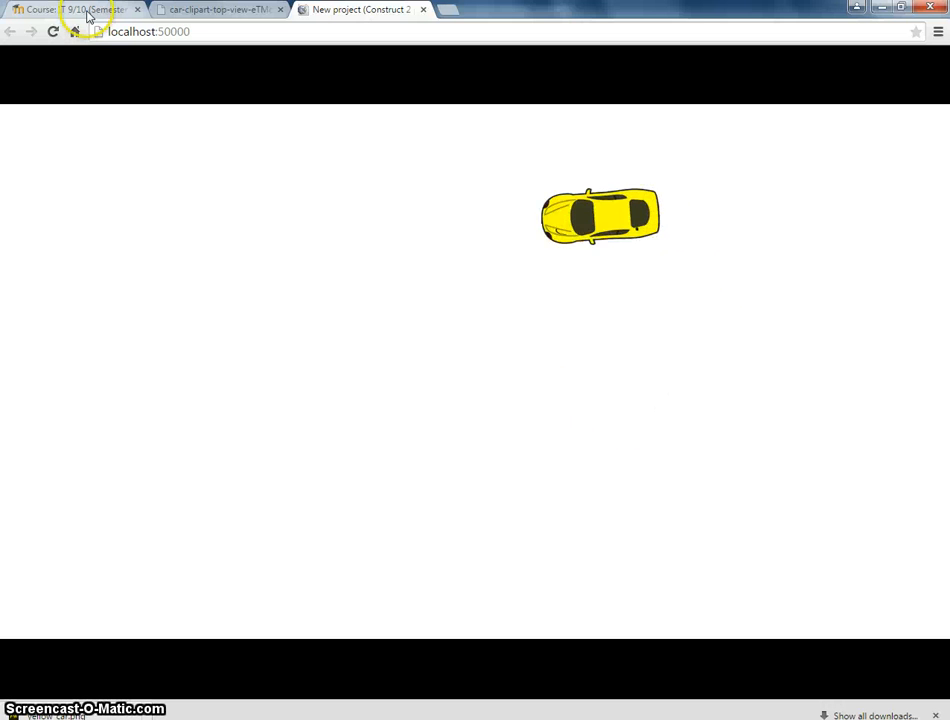
{"action": "key", "text": "Right"}
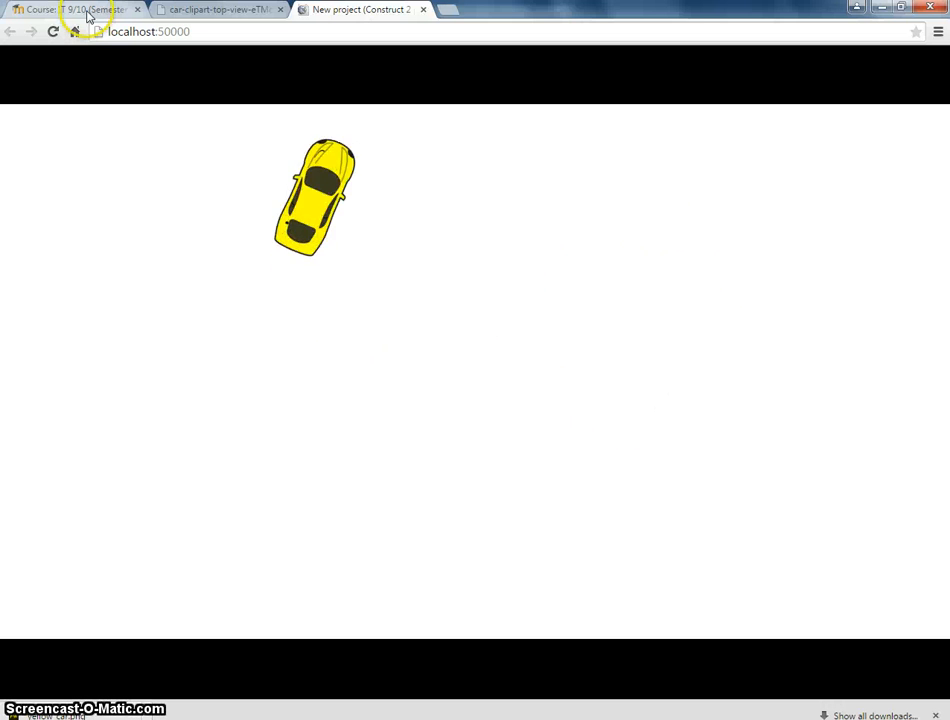
{"action": "key", "text": "Right"}
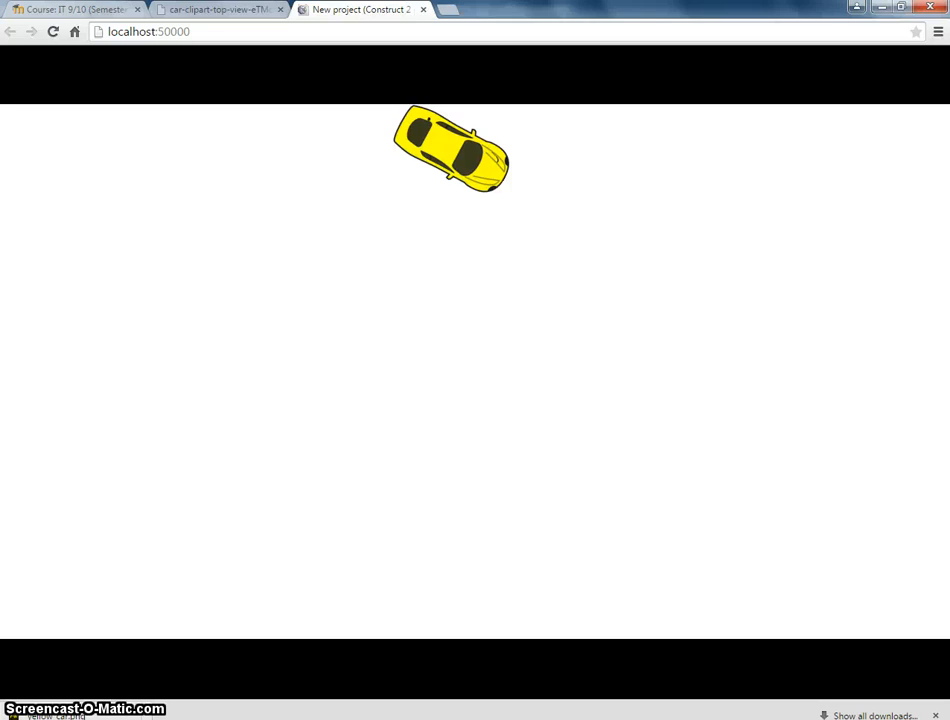
{"action": "key", "text": "alt+Tab"}
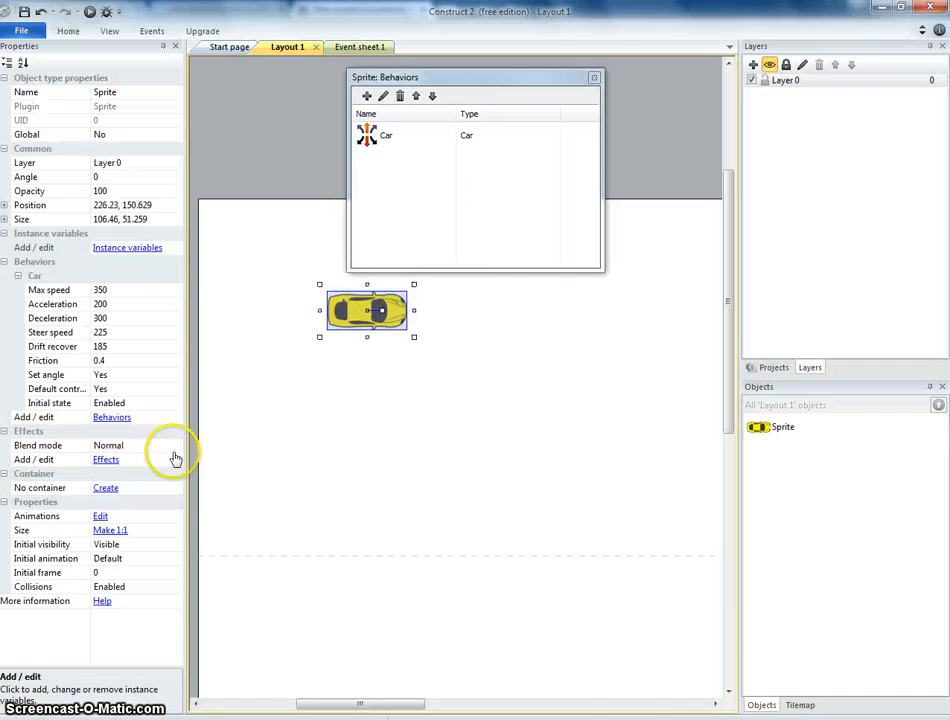
Try editing the car's Deceleration value and preview the game again.
{"action": "left_click", "coordinate": [114, 320]}
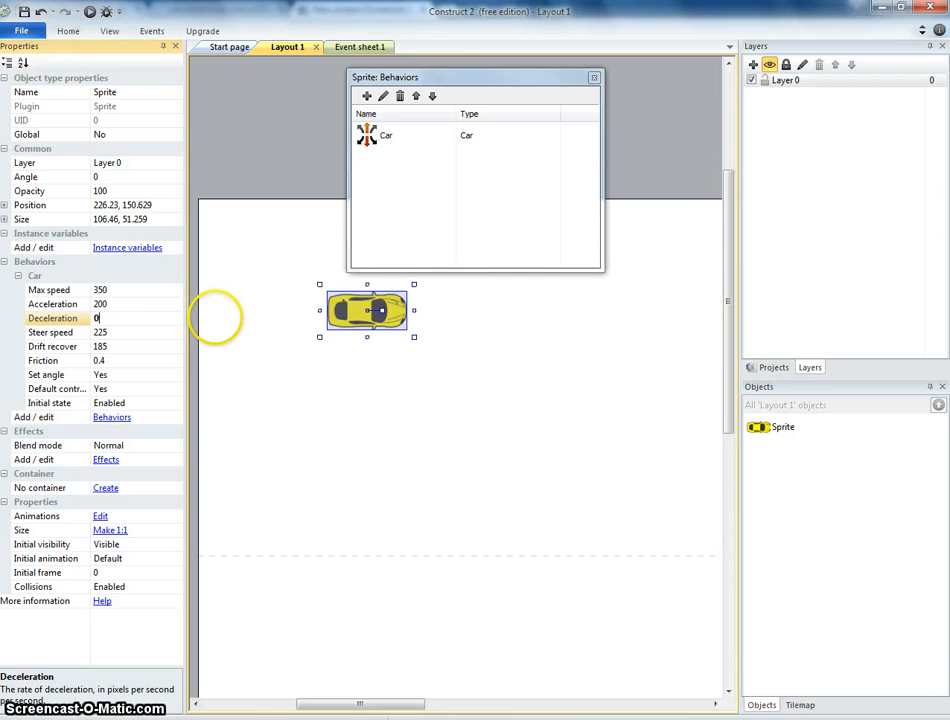
{"action": "key", "text": "Return"}
{"action": "left_click", "coordinate": [89, 12]}
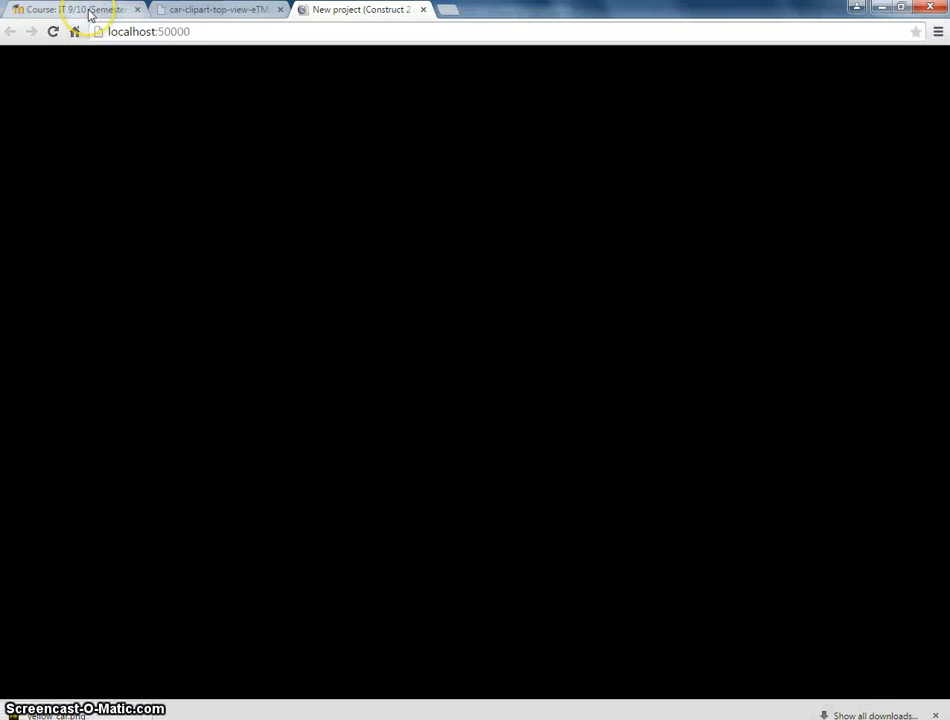
{"action": "key", "text": "Up"}
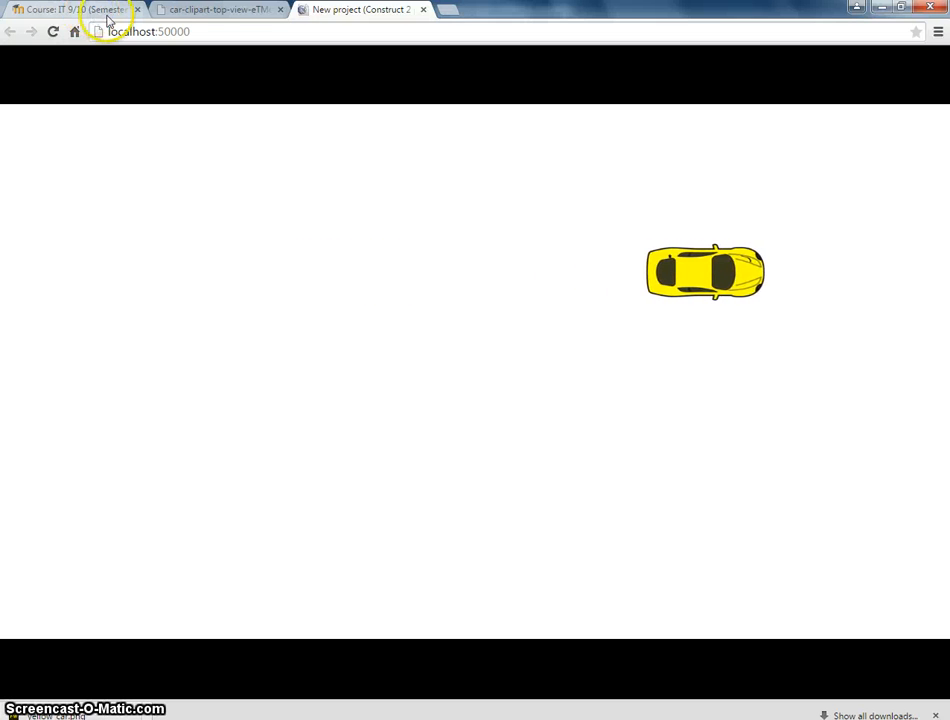
{"action": "left_click", "coordinate": [286, 719]}
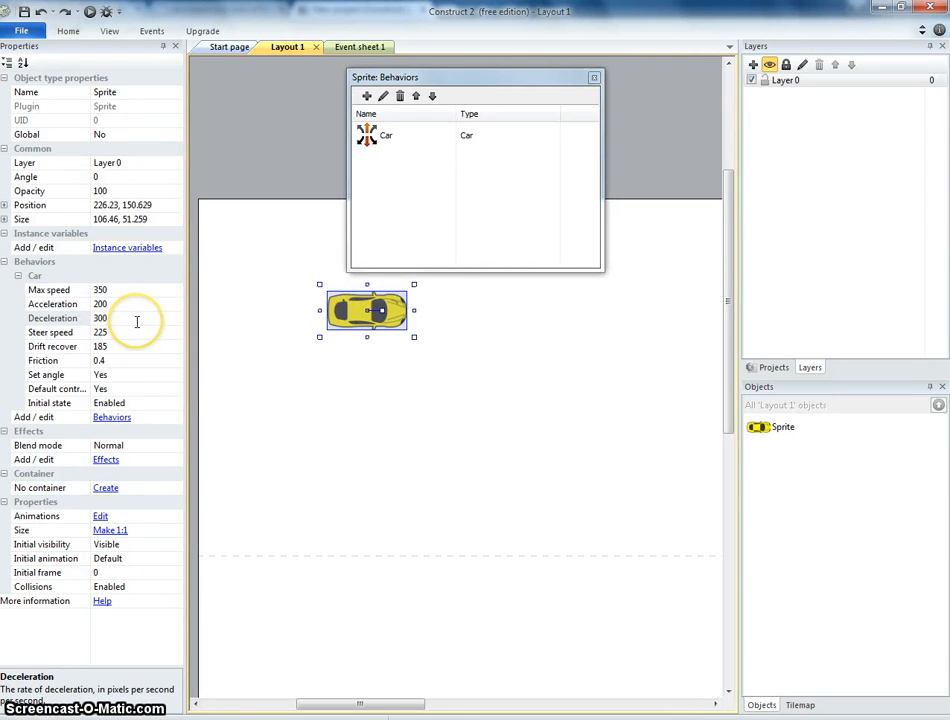
Try a Deceleration of 600 for the car, test-drive it, and undo the change.
{"action": "left_click", "coordinate": [137, 321]}
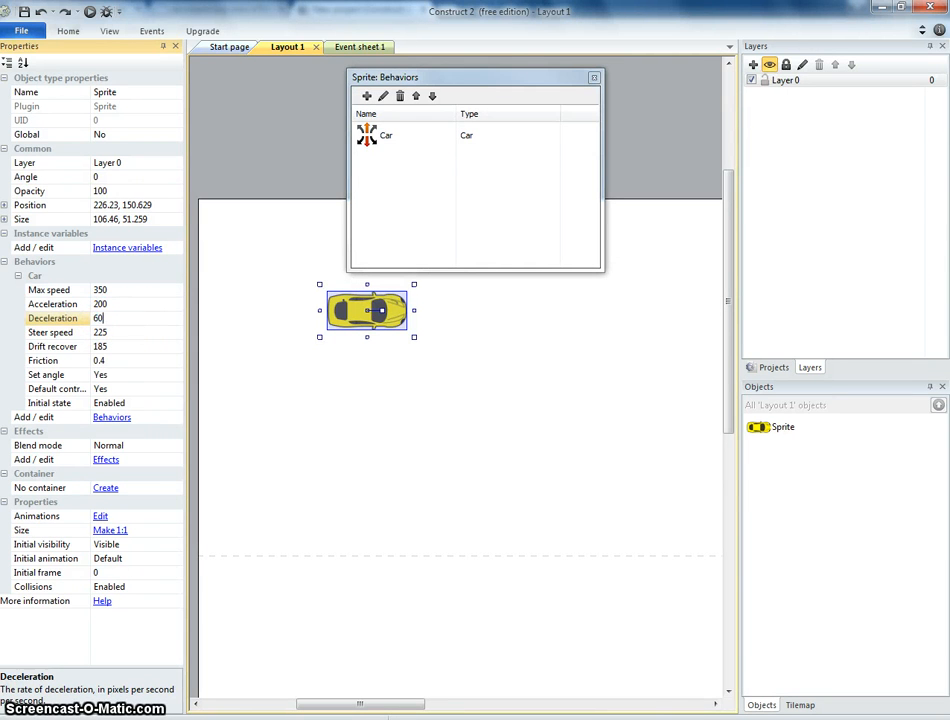
{"action": "left_click", "coordinate": [89, 12]}
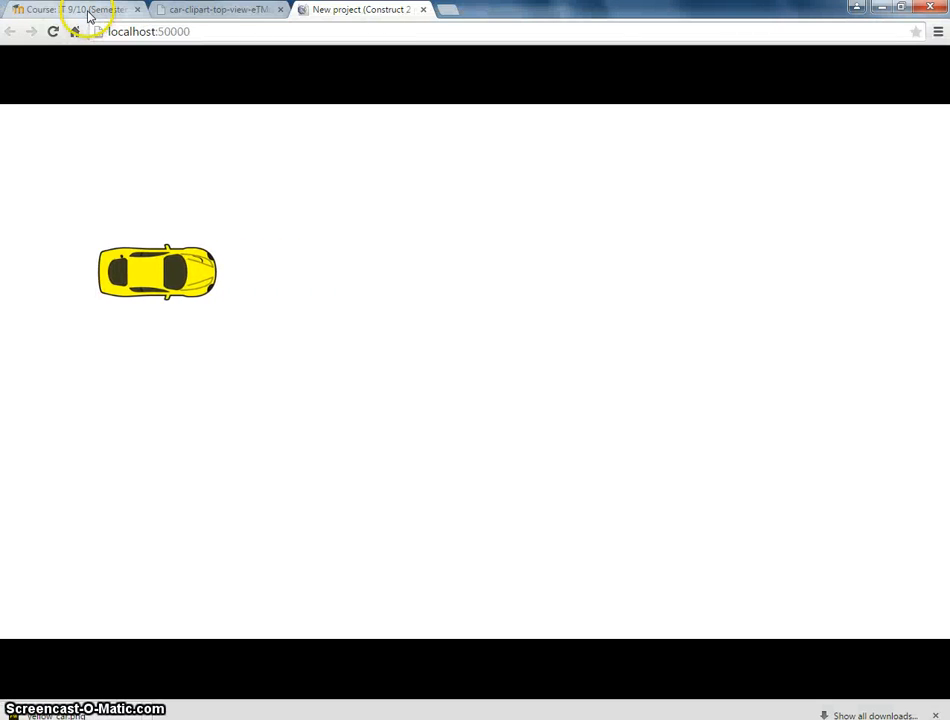
{"action": "key", "text": "Up"}
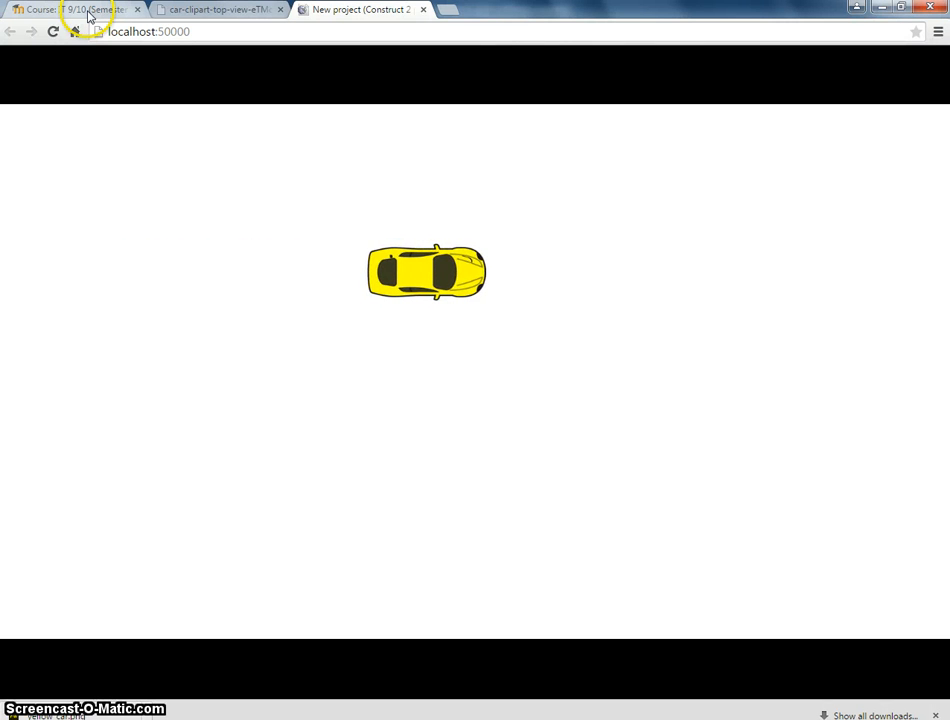
{"action": "key", "text": "Right"}
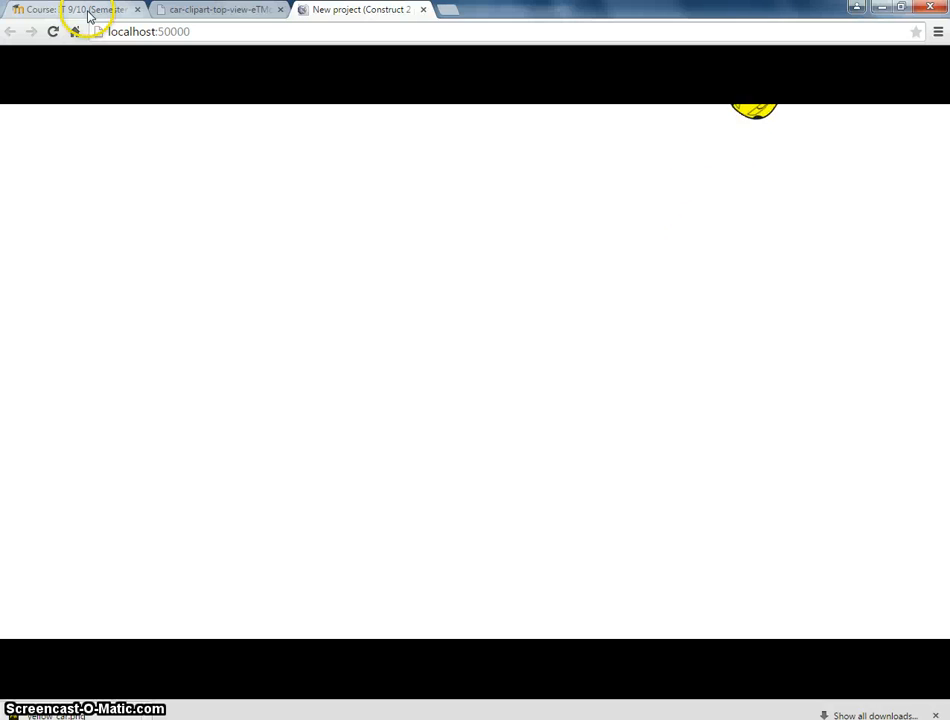
{"action": "key", "text": "Right"}
{"action": "key", "text": "Down"}
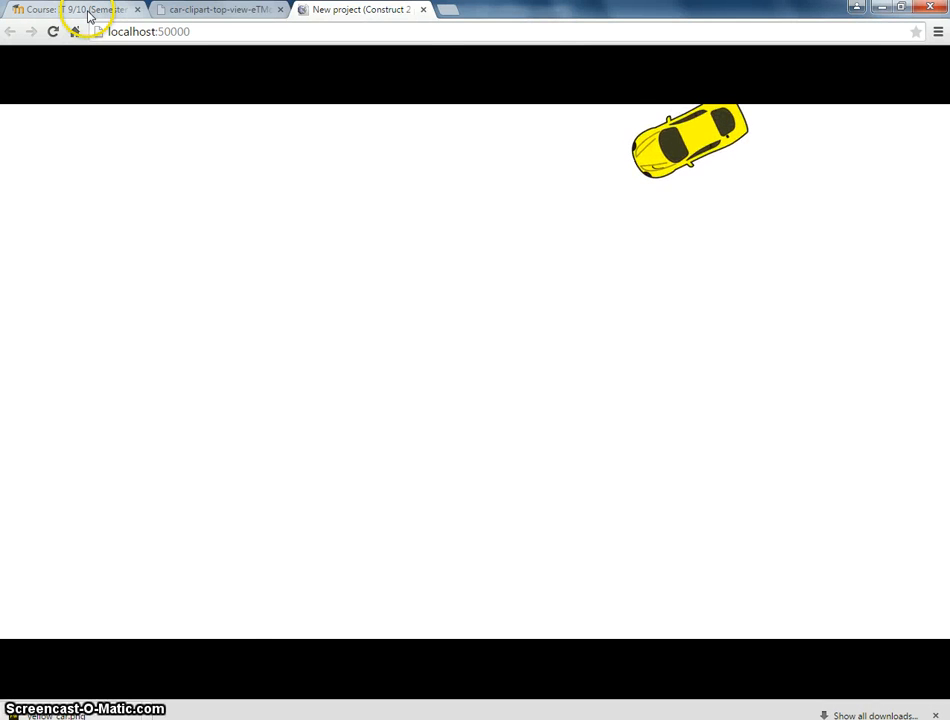
{"action": "left_click", "coordinate": [296, 718]}
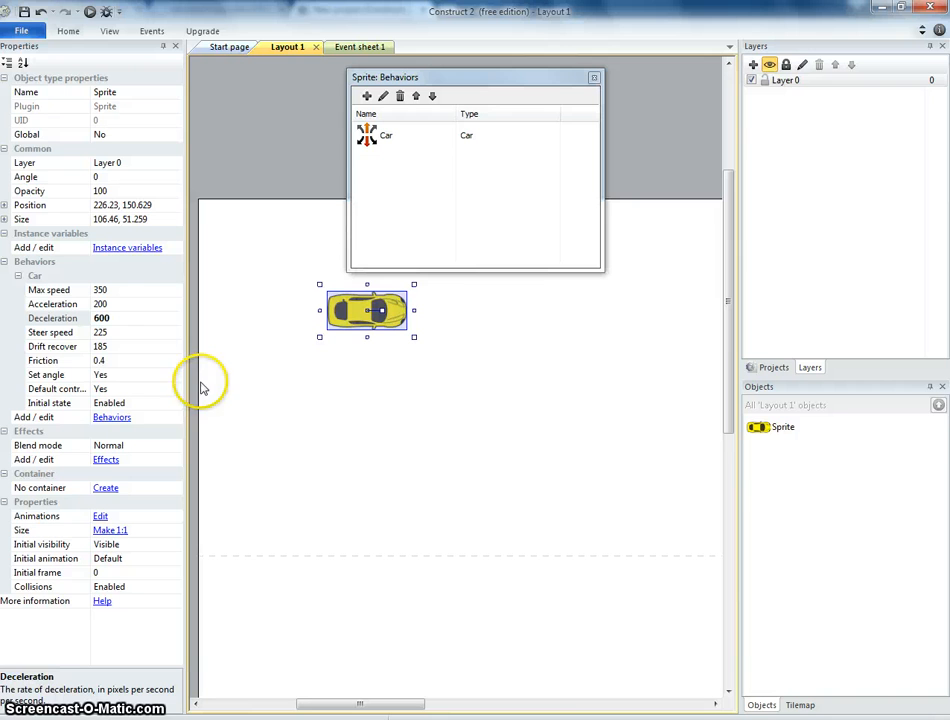
{"action": "key", "text": "ctrl+z"}
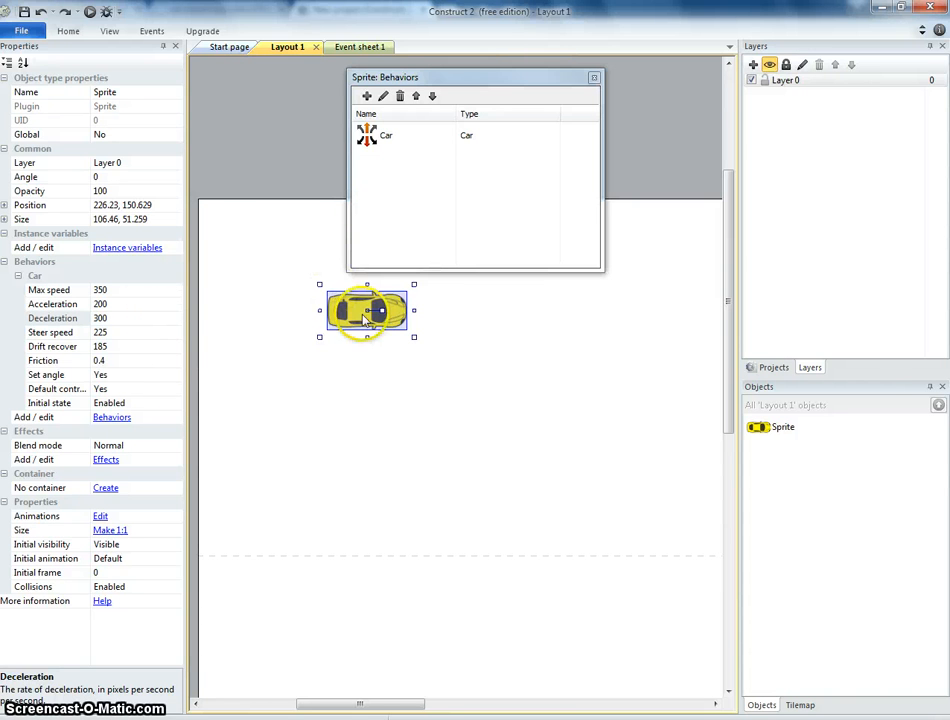
Move the car sprite to about position 128, 66 near the layout's top-left corner.
{"action": "left_click_drag", "start_coordinate": [365, 309], "coordinate": [288, 257]}
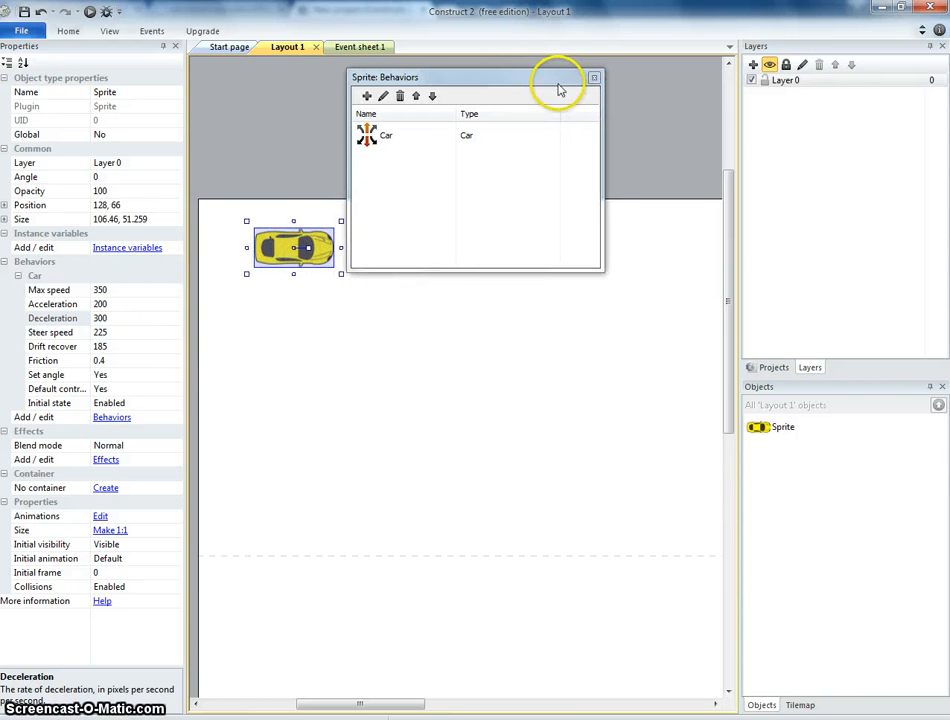
{"action": "left_click_drag", "start_coordinate": [560, 90], "coordinate": [537, 106]}
{"action": "left_click_drag", "start_coordinate": [422, 100], "coordinate": [457, 148]}
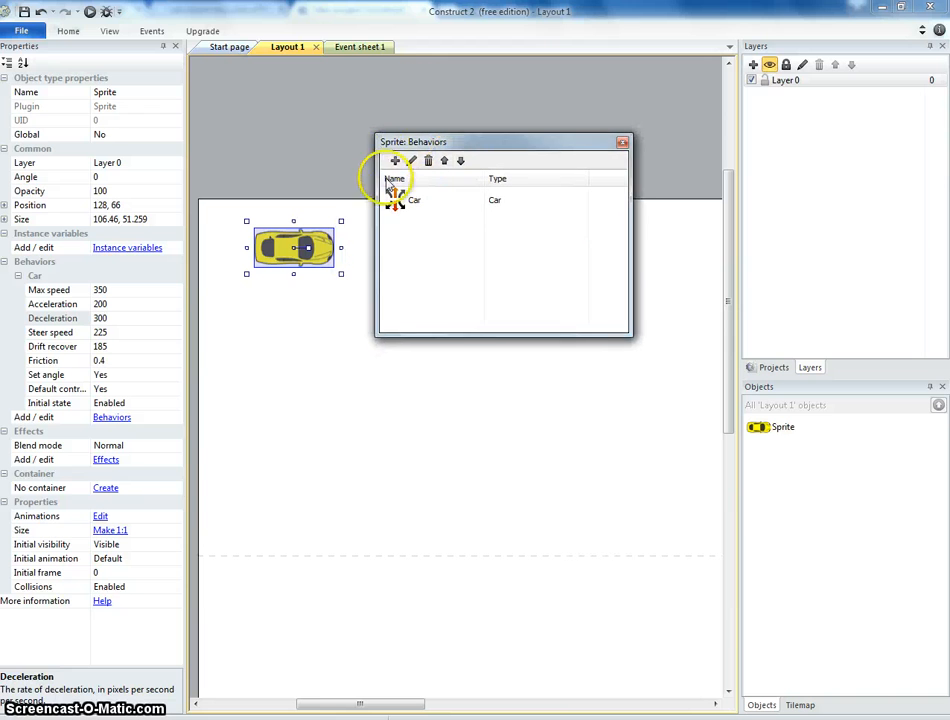
Add the Scroll To behavior to the car sprite and close the behaviors dialog.
{"action": "left_click", "coordinate": [395, 162]}
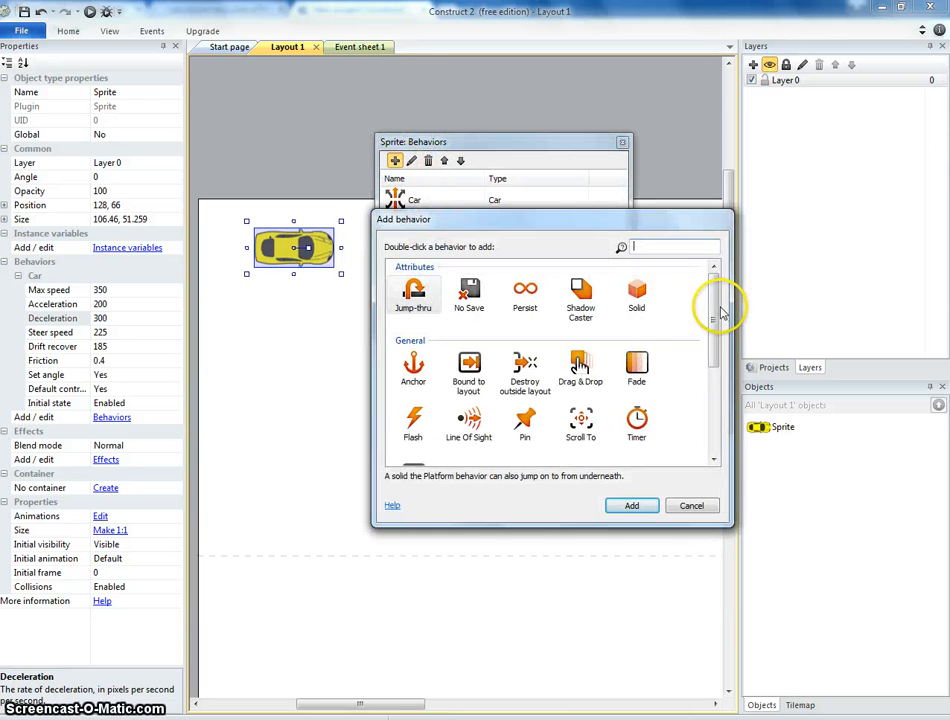
{"action": "left_click_drag", "start_coordinate": [715, 310], "coordinate": [720, 325]}
{"action": "scroll", "coordinate": [720, 325], "scroll_direction": "down", "scroll_amount": 3}
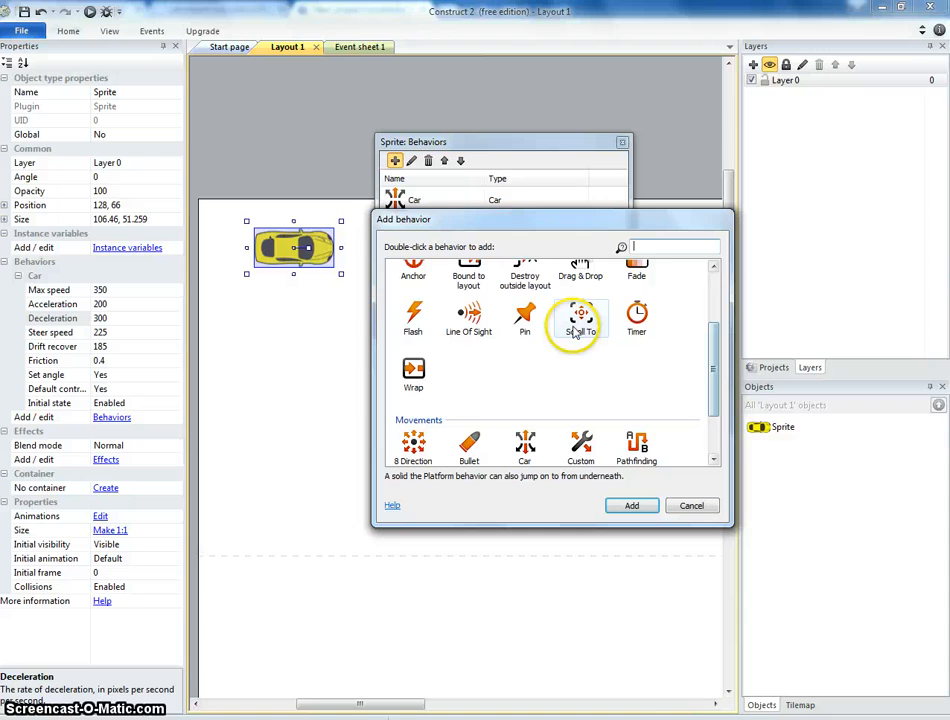
{"action": "double_click", "coordinate": [576, 318]}
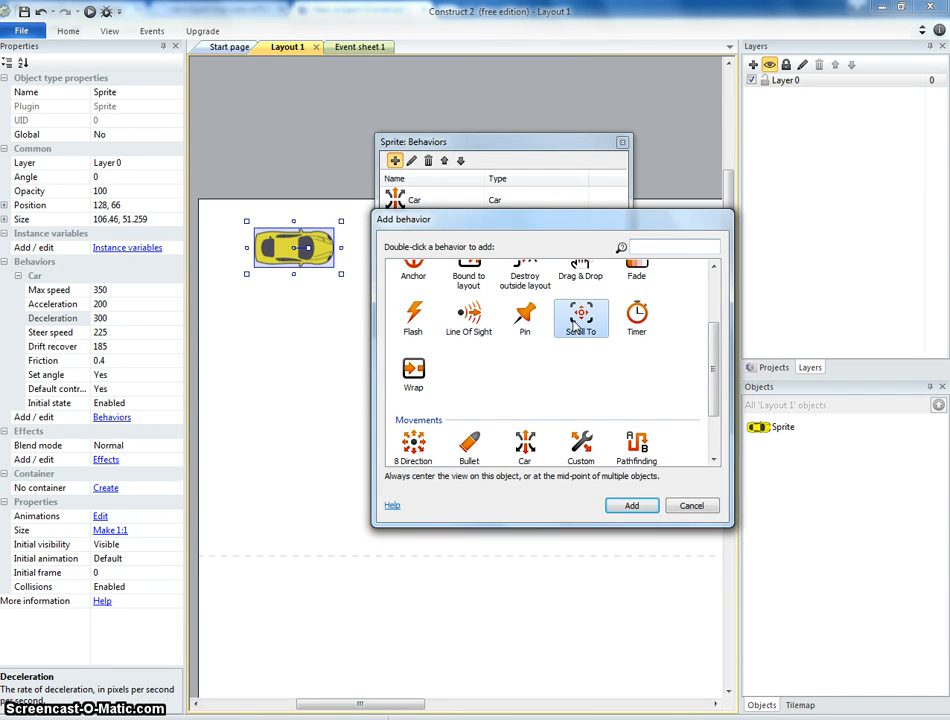
{"action": "left_click_drag", "start_coordinate": [452, 134], "coordinate": [406, 159]}
{"action": "left_click", "coordinate": [569, 161]}
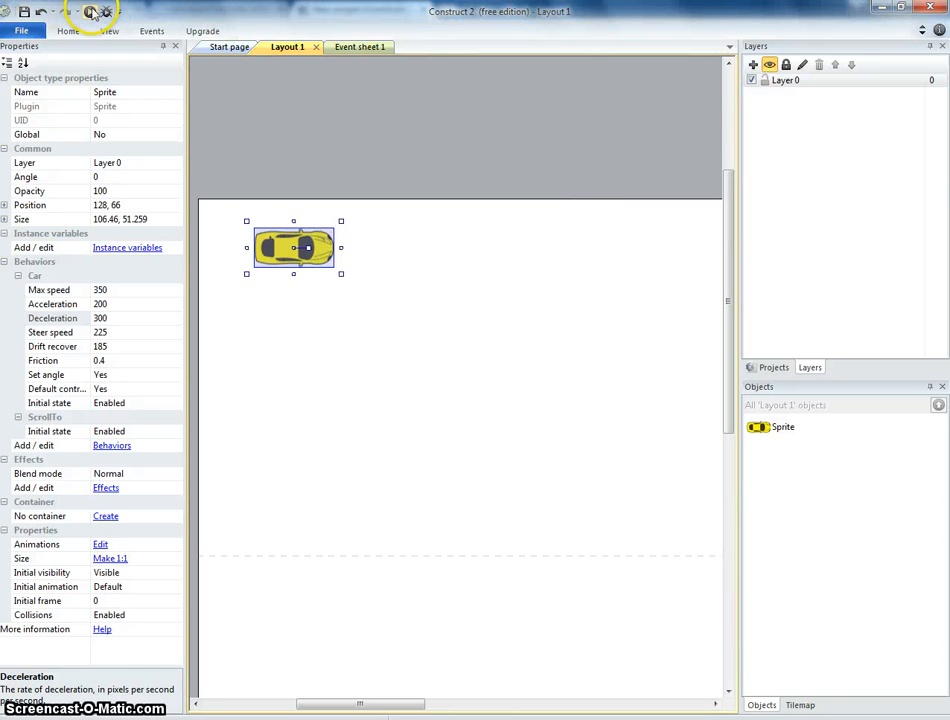
Move the car sprite slightly lower and to the right, then deselect it.
{"action": "left_click_drag", "start_coordinate": [306, 244], "coordinate": [327, 294]}
{"action": "left_click", "coordinate": [402, 353]}
{"action": "left_click", "coordinate": [384, 367]}
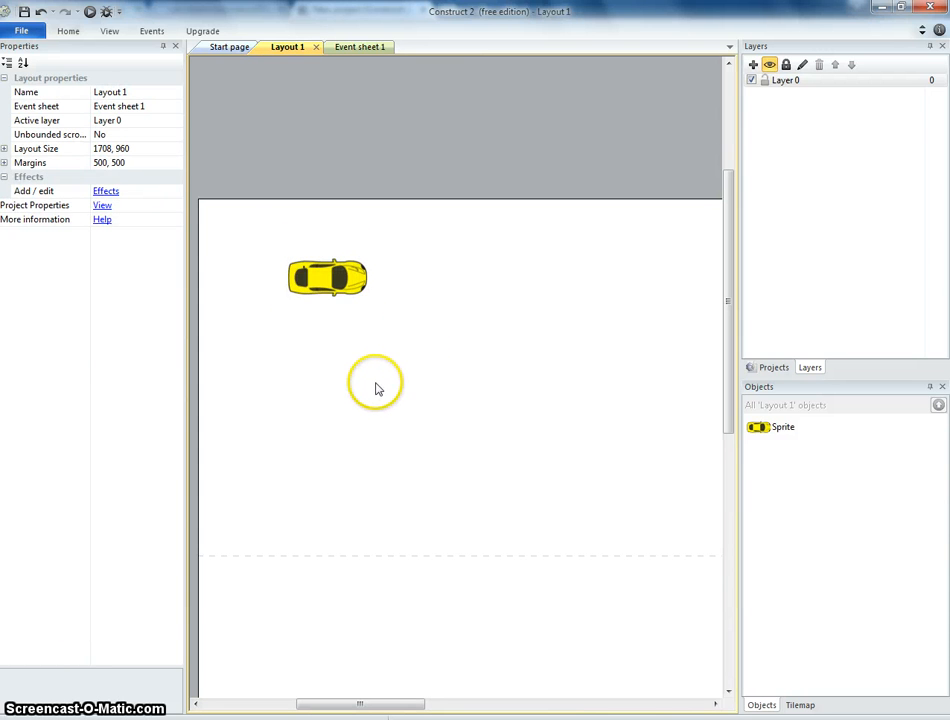
Examine the whole layout area around the car.
{"action": "scroll", "coordinate": [411, 434], "scroll_direction": "down", "scroll_amount": 1, "text": "ctrl"}
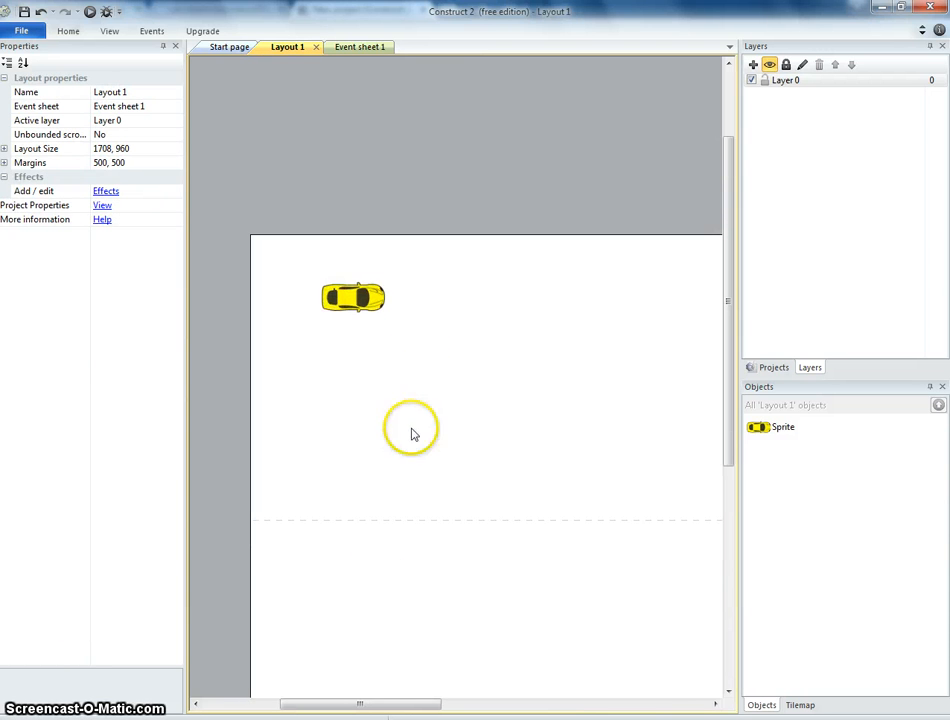
{"action": "scroll", "coordinate": [350, 515], "scroll_direction": "down", "scroll_amount": 1, "text": "ctrl"}
{"action": "left_click_drag", "start_coordinate": [407, 708], "coordinate": [462, 710]}
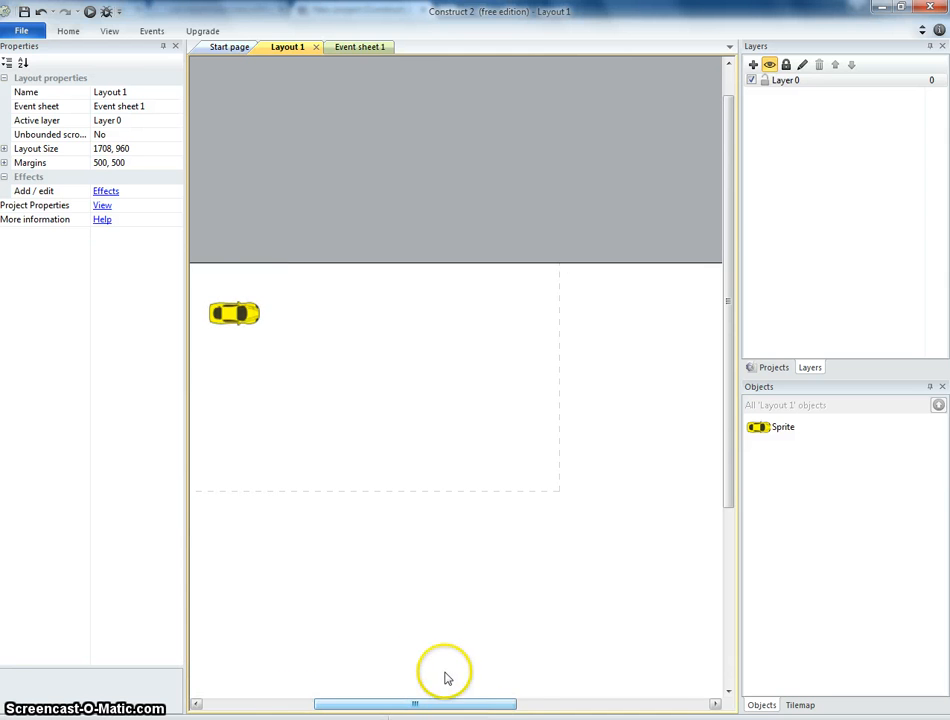
{"action": "scroll", "coordinate": [680, 500], "scroll_direction": "down", "scroll_amount": 1, "text": "ctrl"}
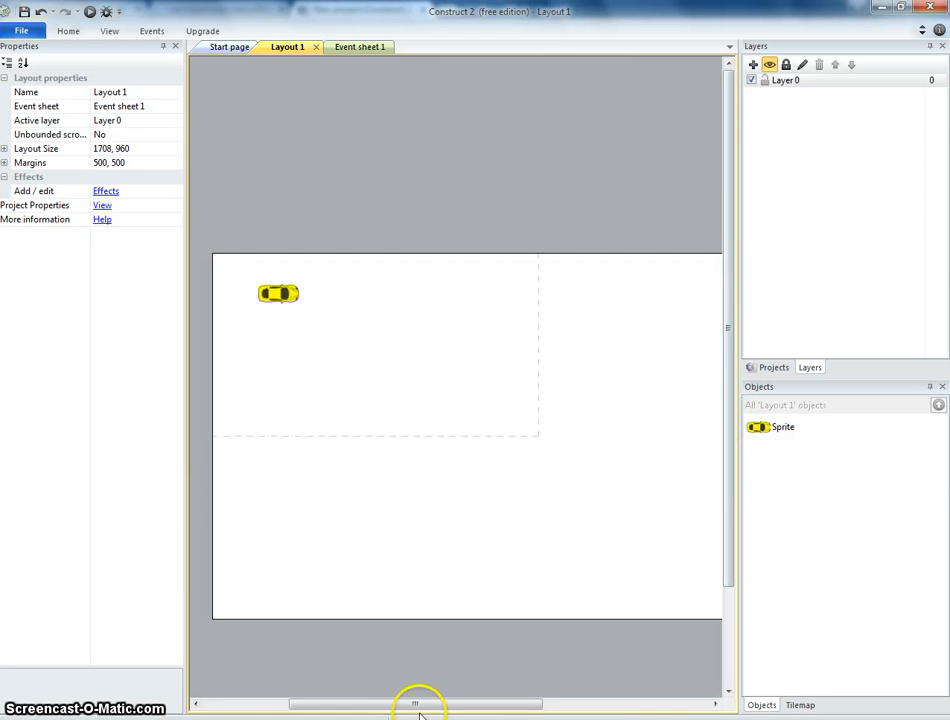
{"action": "mouse_move", "coordinate": [439, 708]}
{"action": "left_mouse_down"}
{"action": "mouse_move", "coordinate": [498, 708]}
{"action": "mouse_move", "coordinate": [443, 712]}
{"action": "left_mouse_up"}
{"action": "scroll", "coordinate": [475, 710], "scroll_direction": "down", "scroll_amount": 1, "text": "ctrl"}
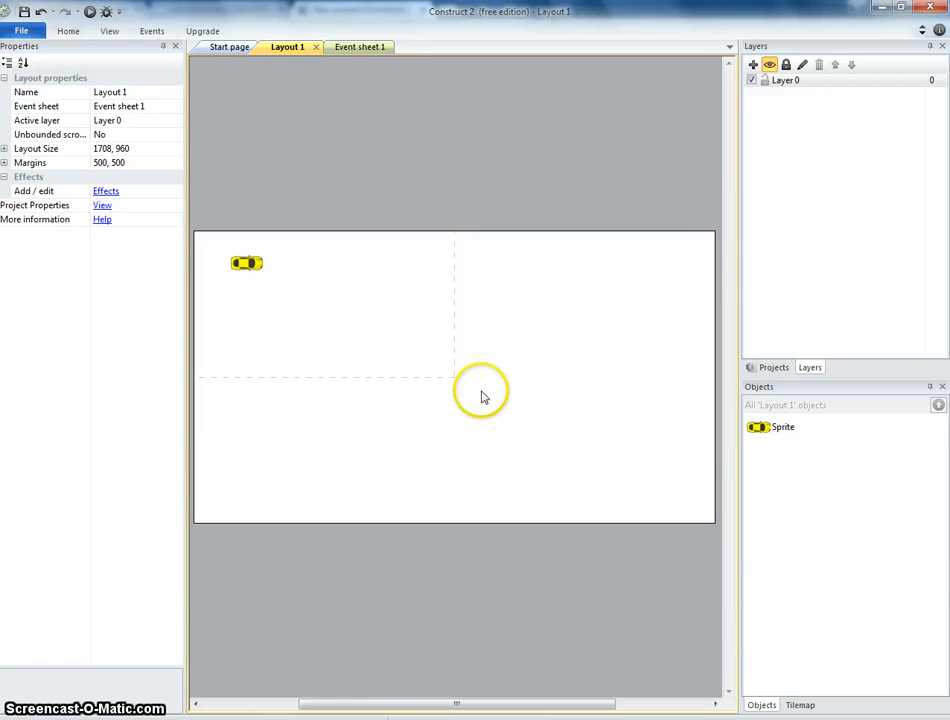
{"action": "double_click", "coordinate": [322, 341]}
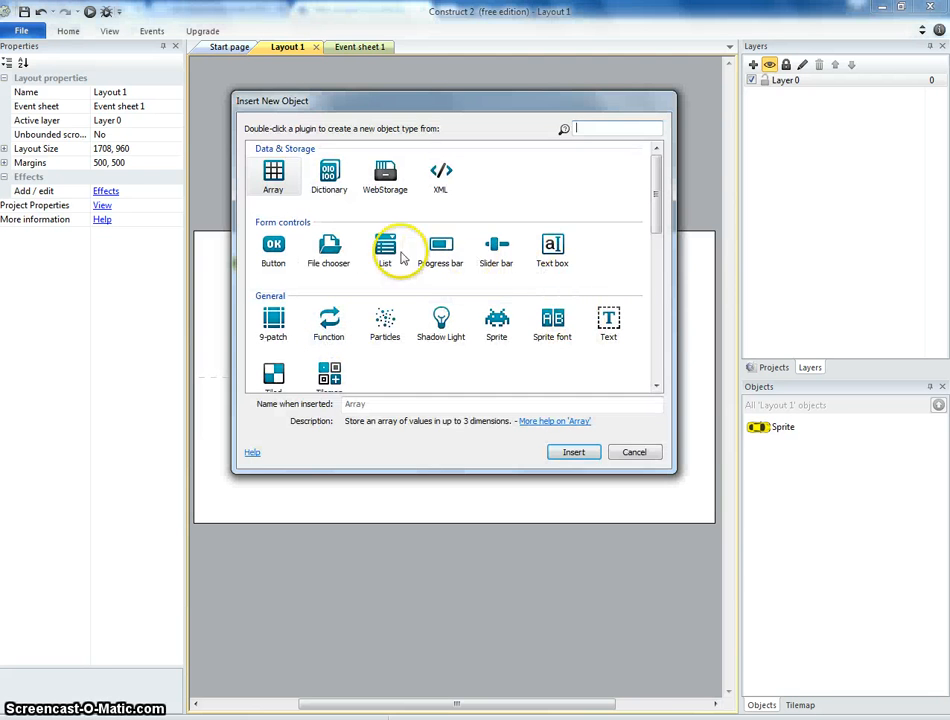
{"action": "left_click_drag", "start_coordinate": [656, 215], "coordinate": [658, 272]}
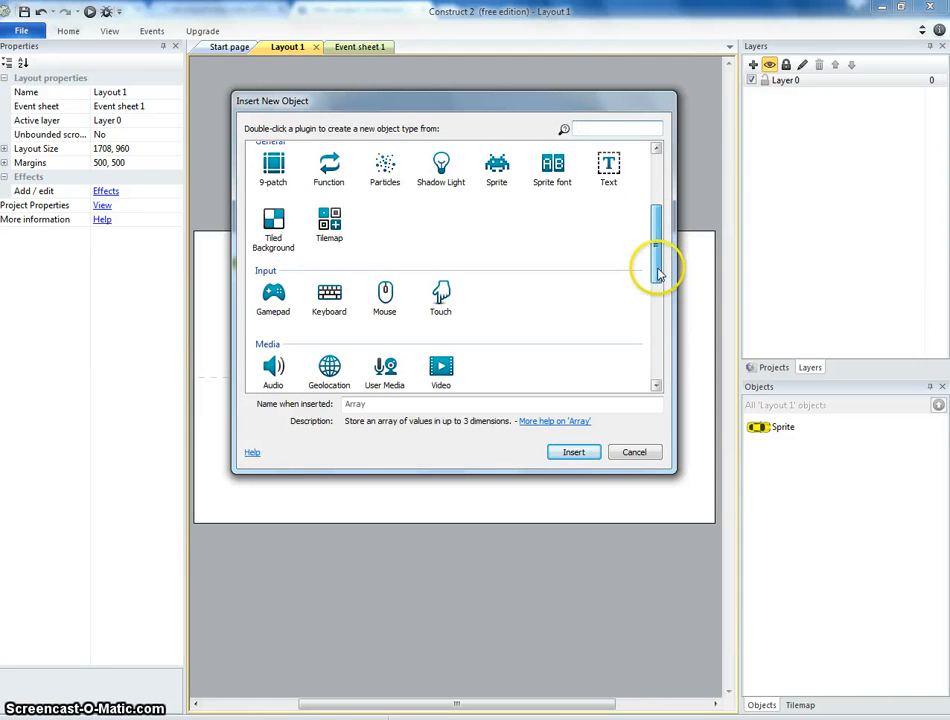
{"action": "double_click", "coordinate": [280, 224]}
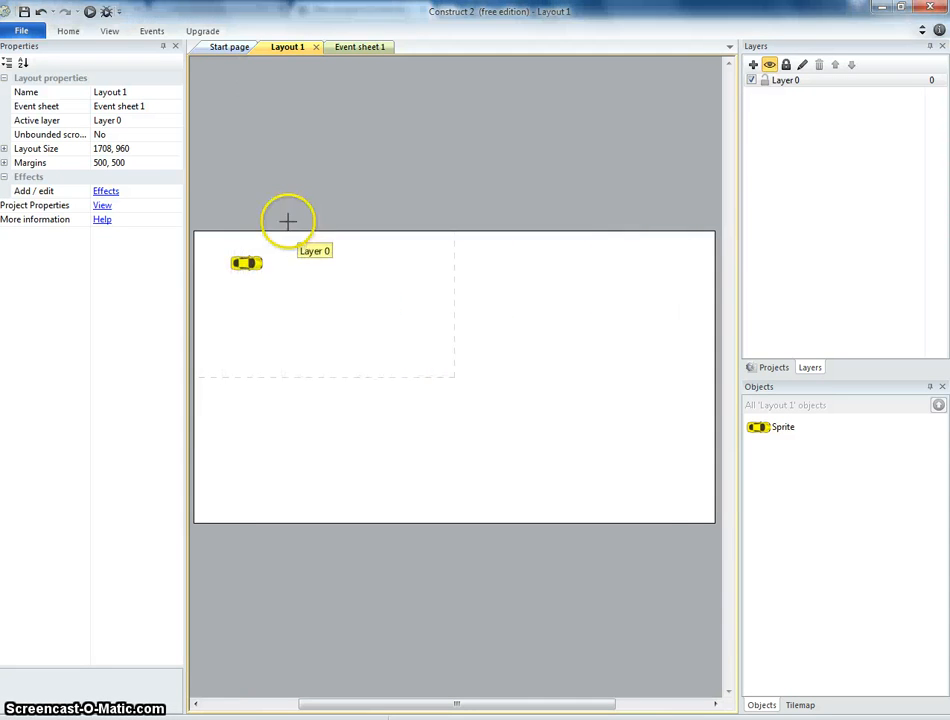
{"action": "left_click", "coordinate": [370, 312]}
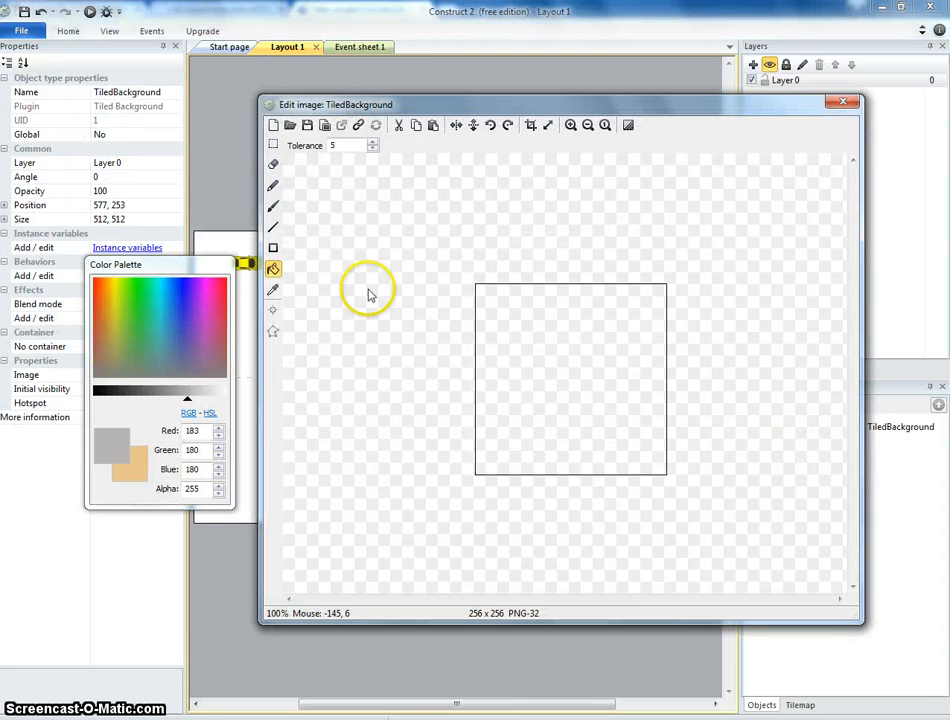
{"action": "left_click", "coordinate": [842, 103]}
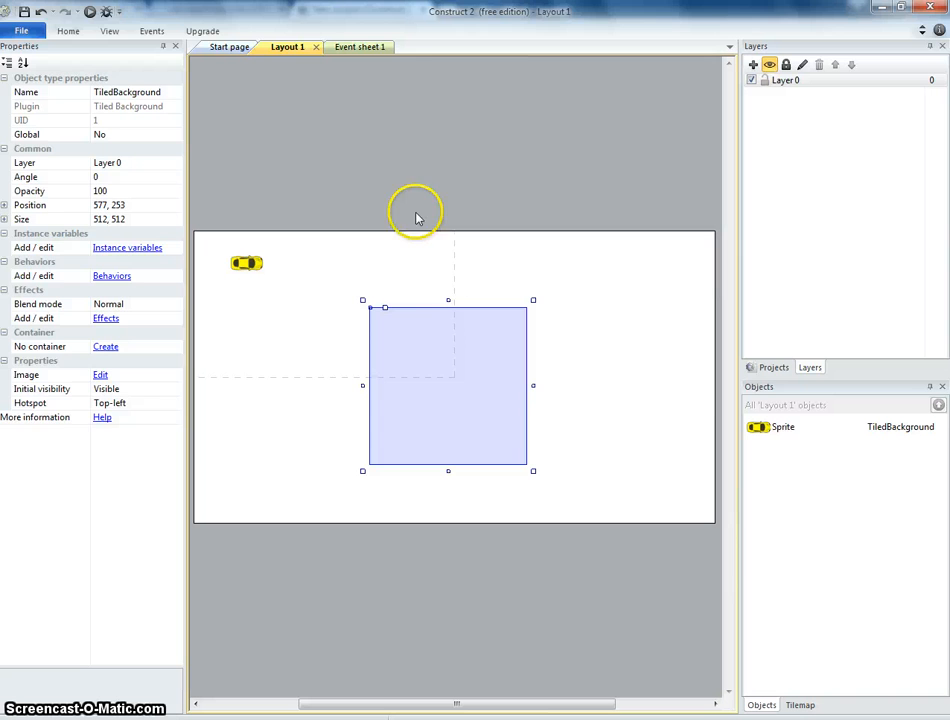
{"action": "key", "text": "ctrl+z"}
Insert a new Sprite object and place it in the layout.
{"action": "double_click", "coordinate": [397, 276]}
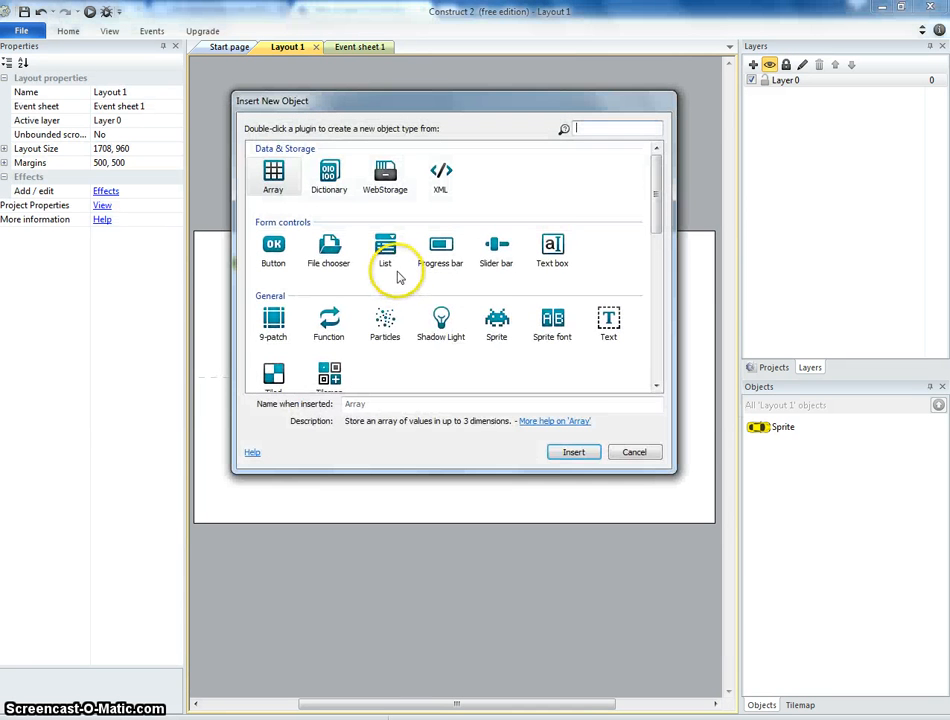
{"action": "mouse_move", "coordinate": [657, 206]}
{"action": "left_mouse_down"}
{"action": "mouse_move", "coordinate": [655, 269]}
{"action": "mouse_move", "coordinate": [655, 203]}
{"action": "left_mouse_up"}
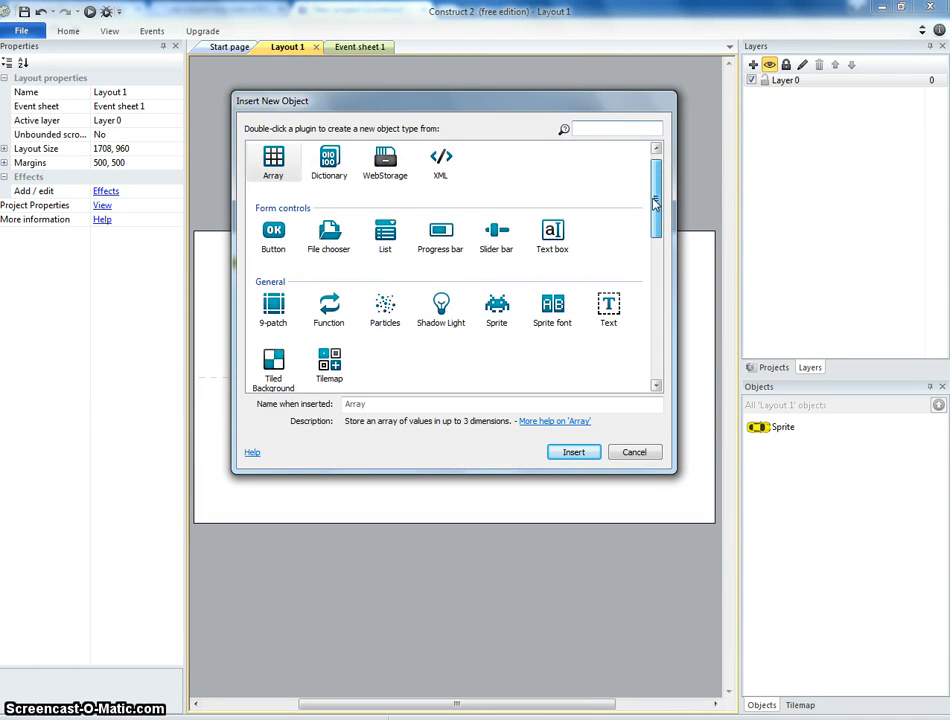
{"action": "left_click", "coordinate": [496, 305]}
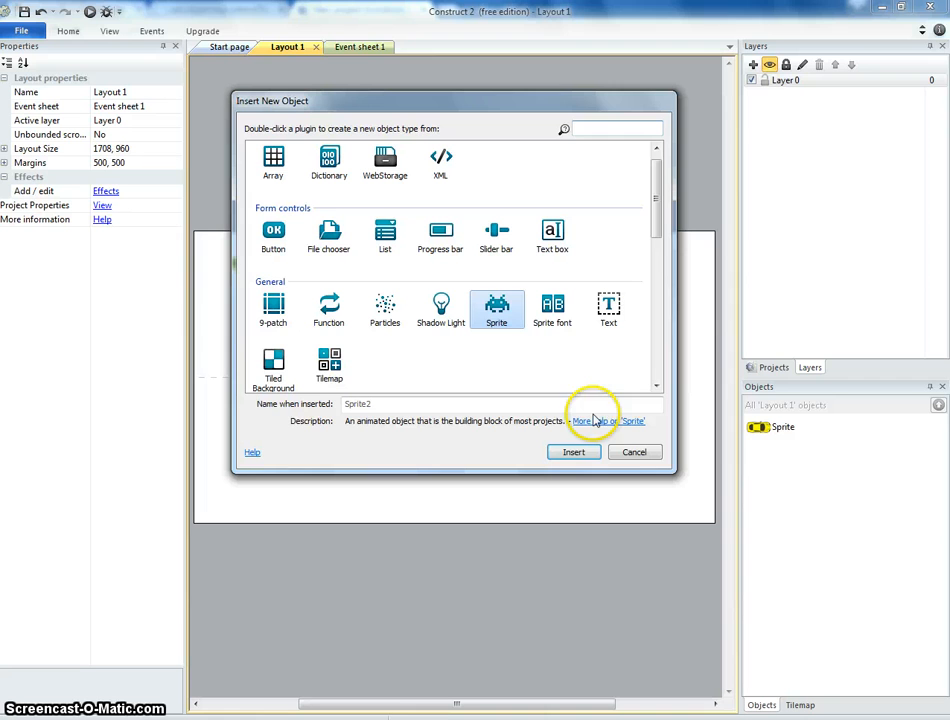
{"action": "left_click", "coordinate": [592, 453]}
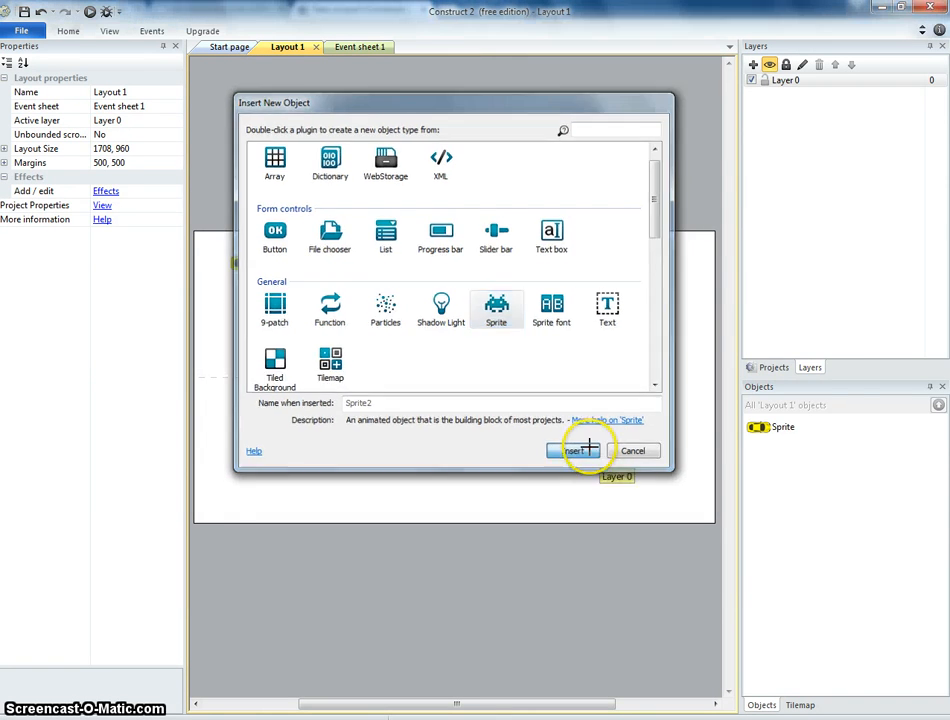
{"action": "left_click", "coordinate": [422, 314]}
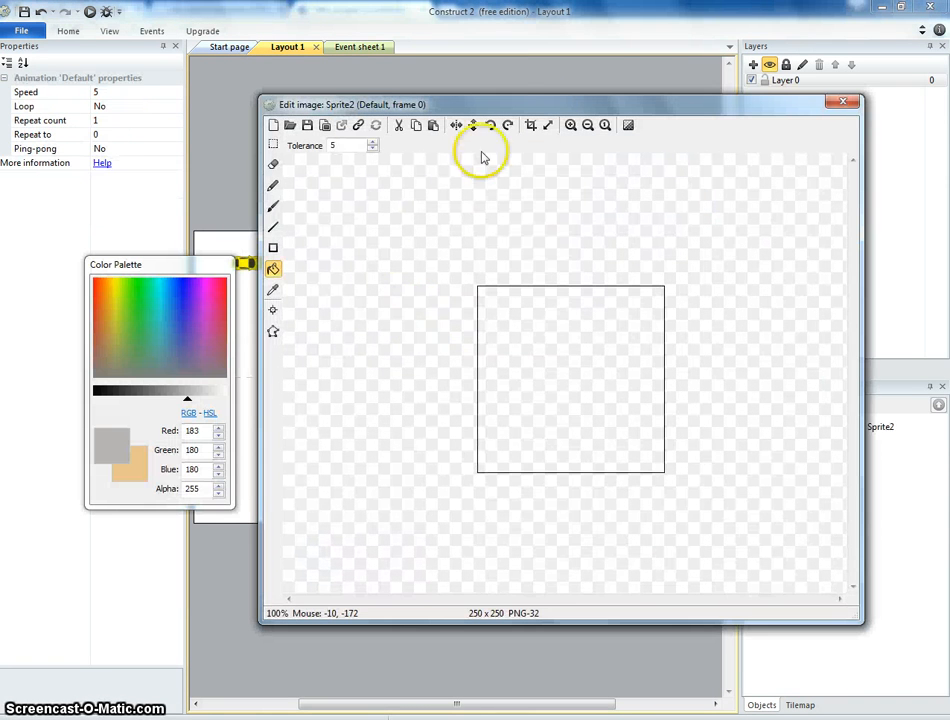
Resize the new sprite's image canvas to 1708 by 960 pixels, matching the layout size.
{"action": "left_click", "coordinate": [483, 82]}
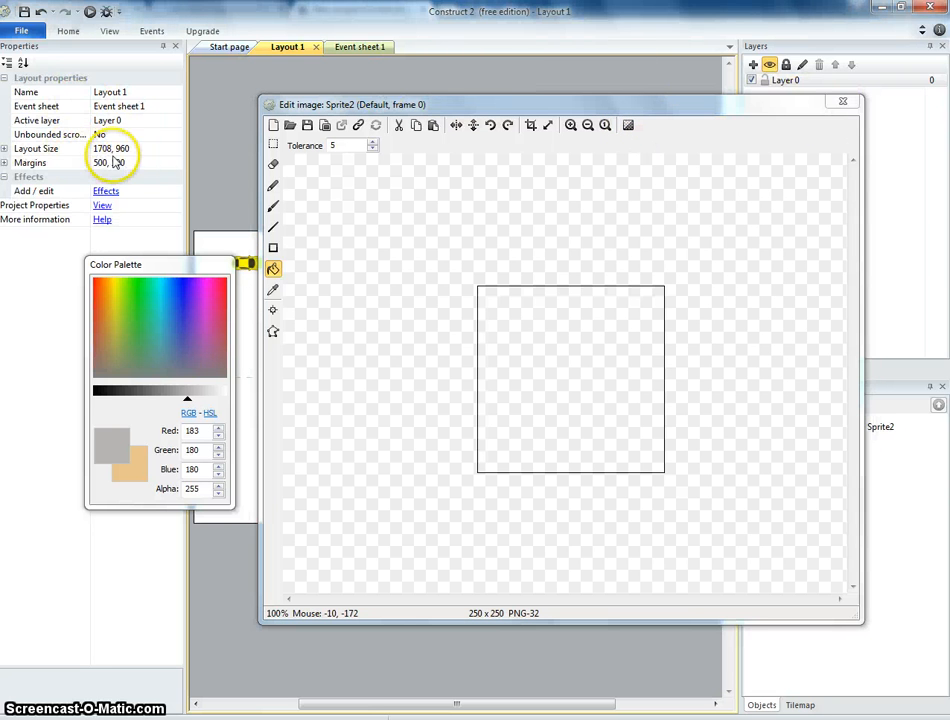
{"action": "left_click", "coordinate": [528, 229]}
{"action": "left_click", "coordinate": [547, 124]}
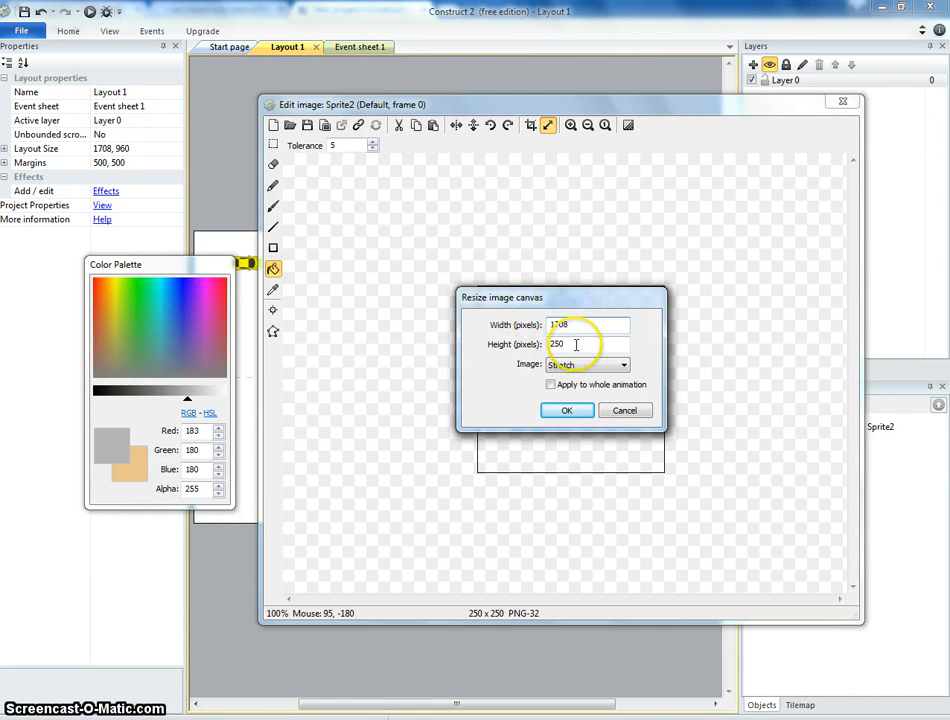
{"action": "key", "text": "Tab"}
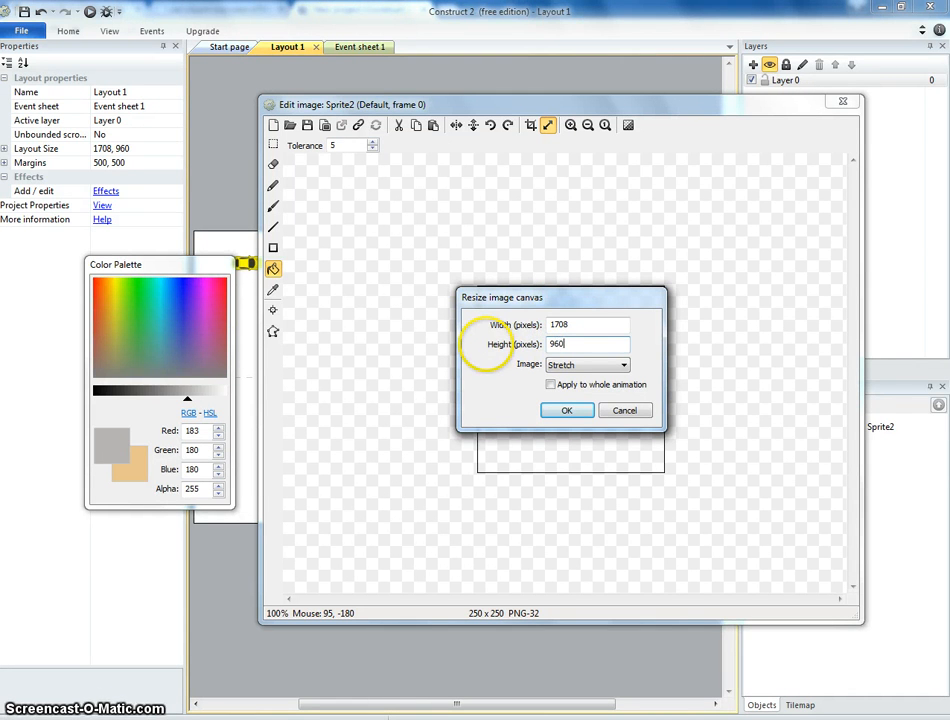
{"action": "left_click", "coordinate": [566, 409]}
Draw the outer outline of a race track across the canvas with the brush at size 10.
{"action": "scroll", "coordinate": [558, 415], "scroll_direction": "down", "scroll_amount": 2, "text": "ctrl"}
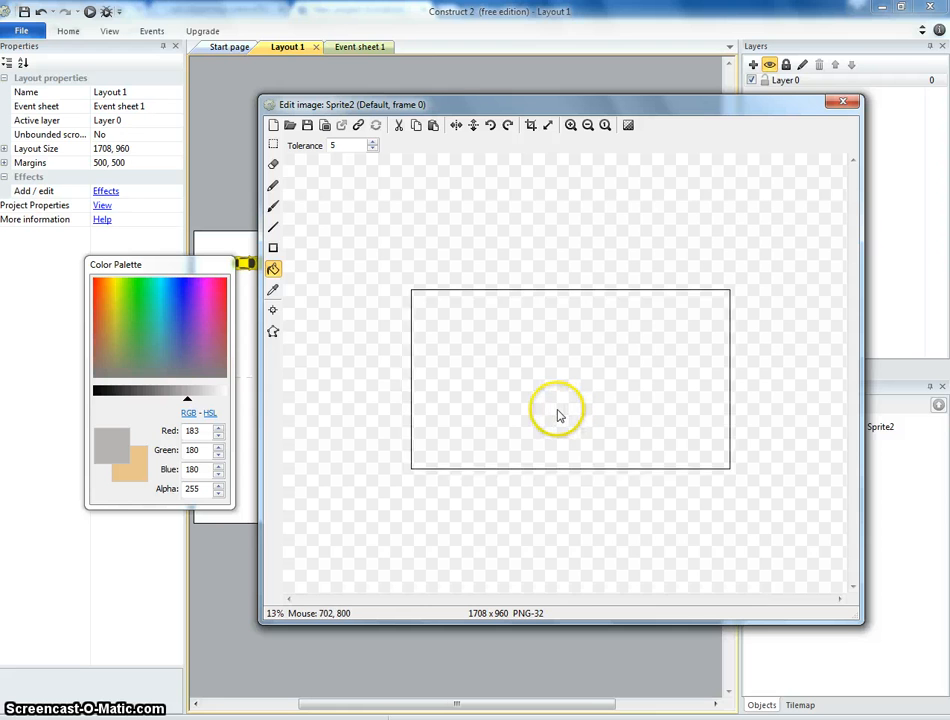
{"action": "scroll", "coordinate": [558, 413], "scroll_direction": "down", "scroll_amount": 1, "text": "ctrl"}
{"action": "scroll", "coordinate": [558, 413], "scroll_direction": "up", "scroll_amount": 1, "text": "ctrl"}
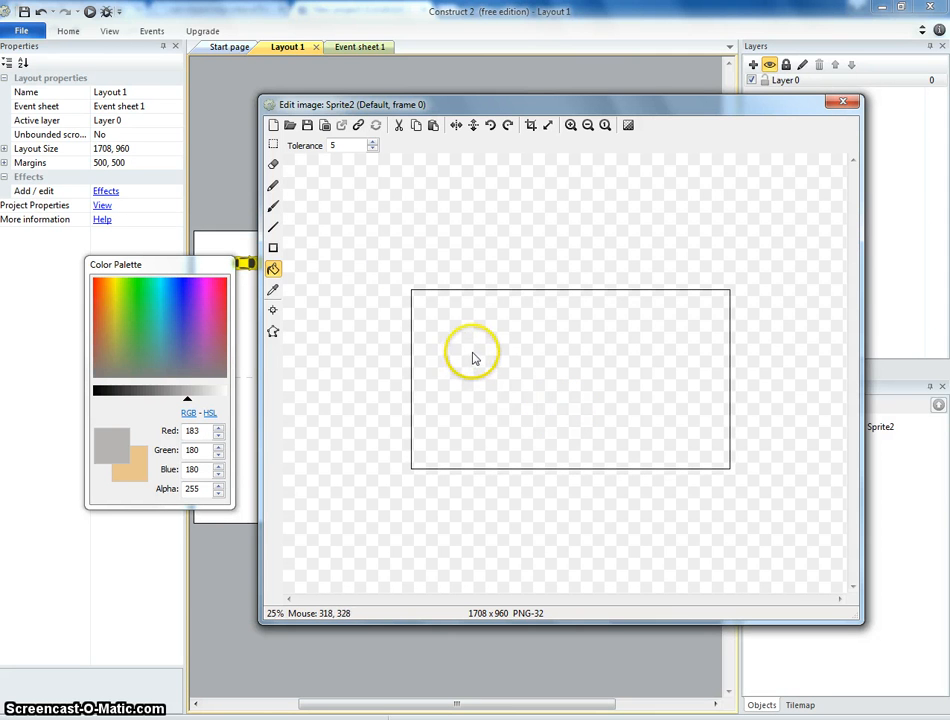
{"action": "left_click", "coordinate": [274, 207]}
{"action": "left_click", "coordinate": [273, 185]}
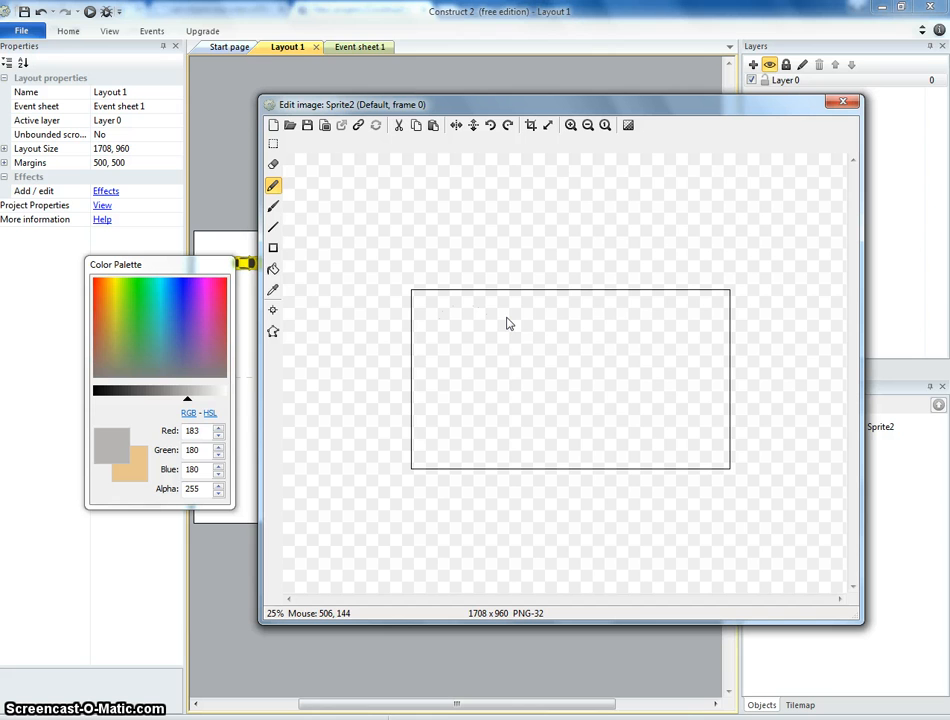
{"action": "left_click", "coordinate": [273, 206]}
{"action": "mouse_move", "coordinate": [450, 316]}
{"action": "left_mouse_down"}
{"action": "mouse_move", "coordinate": [467, 309]}
{"action": "mouse_move", "coordinate": [510, 322]}
{"action": "left_mouse_up"}
{"action": "key", "text": "ctrl+z"}
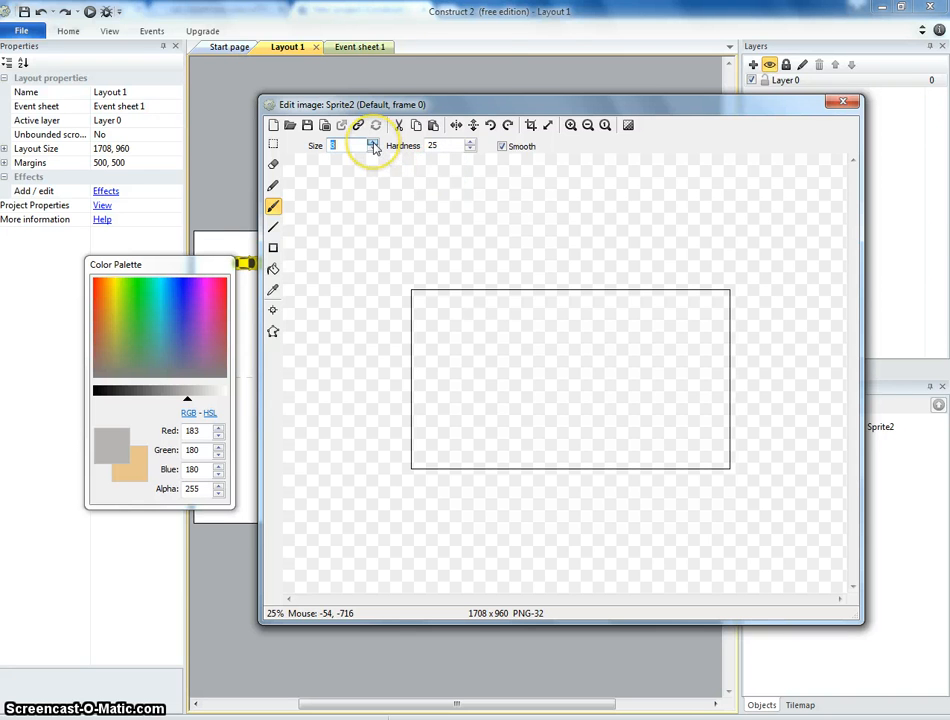
{"action": "mouse_move", "coordinate": [469, 318]}
{"action": "left_mouse_down"}
{"action": "mouse_move", "coordinate": [511, 328]}
{"action": "mouse_move", "coordinate": [583, 318]}
{"action": "mouse_move", "coordinate": [688, 333]}
{"action": "mouse_move", "coordinate": [713, 372]}
{"action": "mouse_move", "coordinate": [712, 434]}
{"action": "left_mouse_up"}
{"action": "mouse_move", "coordinate": [668, 467]}
{"action": "left_mouse_down"}
{"action": "mouse_move", "coordinate": [611, 451]}
{"action": "mouse_move", "coordinate": [585, 404]}
{"action": "mouse_move", "coordinate": [545, 415]}
{"action": "mouse_move", "coordinate": [536, 457]}
{"action": "mouse_move", "coordinate": [504, 463]}
{"action": "mouse_move", "coordinate": [430, 421]}
{"action": "mouse_move", "coordinate": [454, 388]}
{"action": "mouse_move", "coordinate": [436, 357]}
{"action": "mouse_move", "coordinate": [448, 315]}
{"action": "left_mouse_up"}
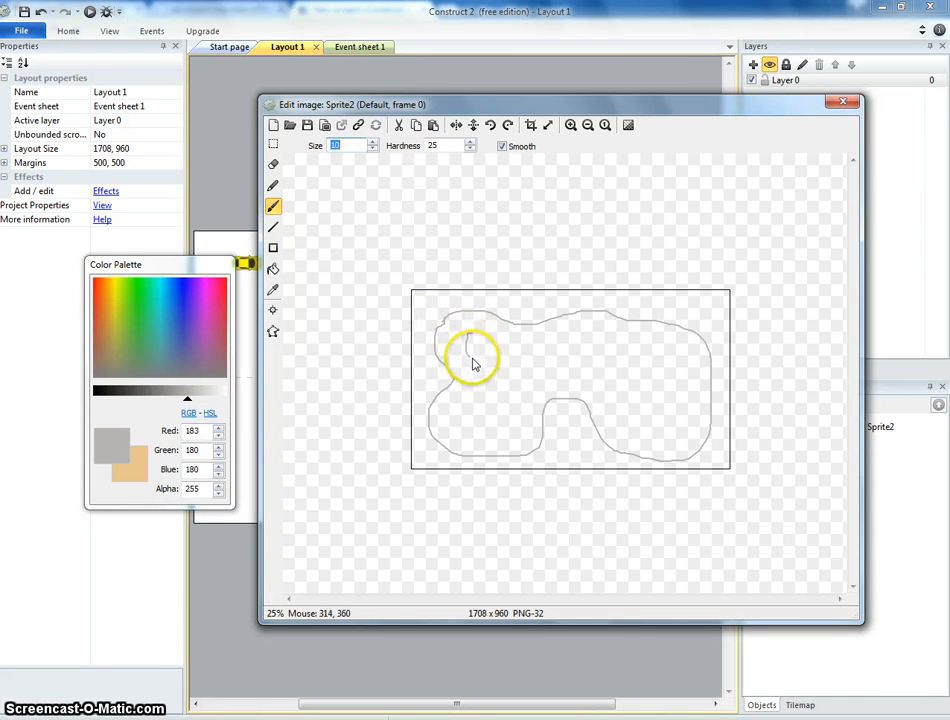
Draw the track's inner outline as a winding loop inside the outer edge.
{"action": "left_click_drag", "start_coordinate": [484, 386], "coordinate": [470, 412]}
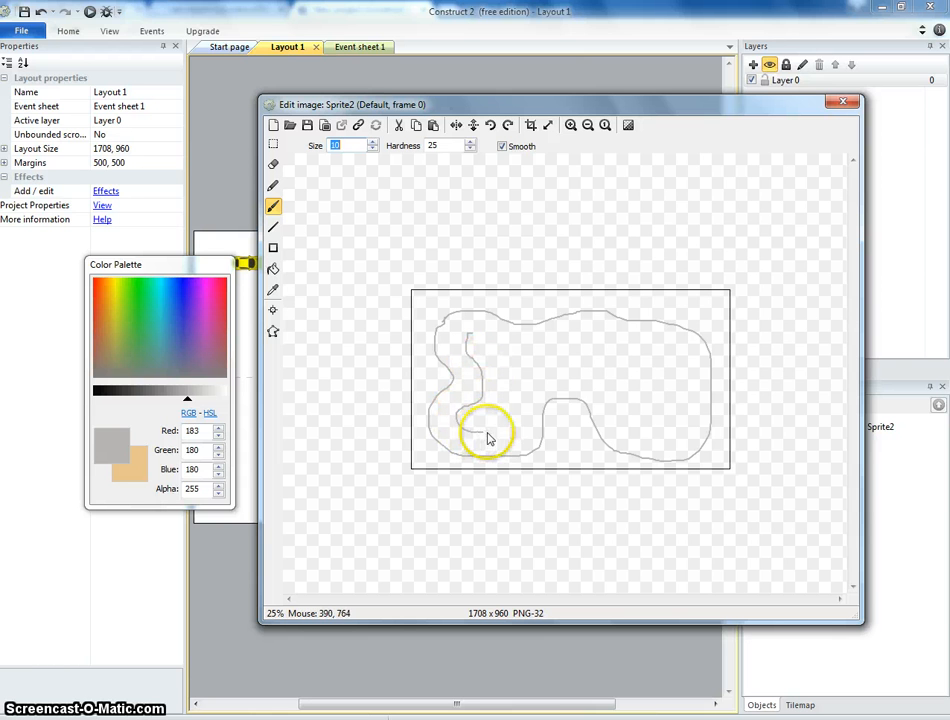
{"action": "mouse_move", "coordinate": [523, 385]}
{"action": "left_mouse_down"}
{"action": "mouse_move", "coordinate": [564, 376]}
{"action": "mouse_move", "coordinate": [600, 383]}
{"action": "left_mouse_up"}
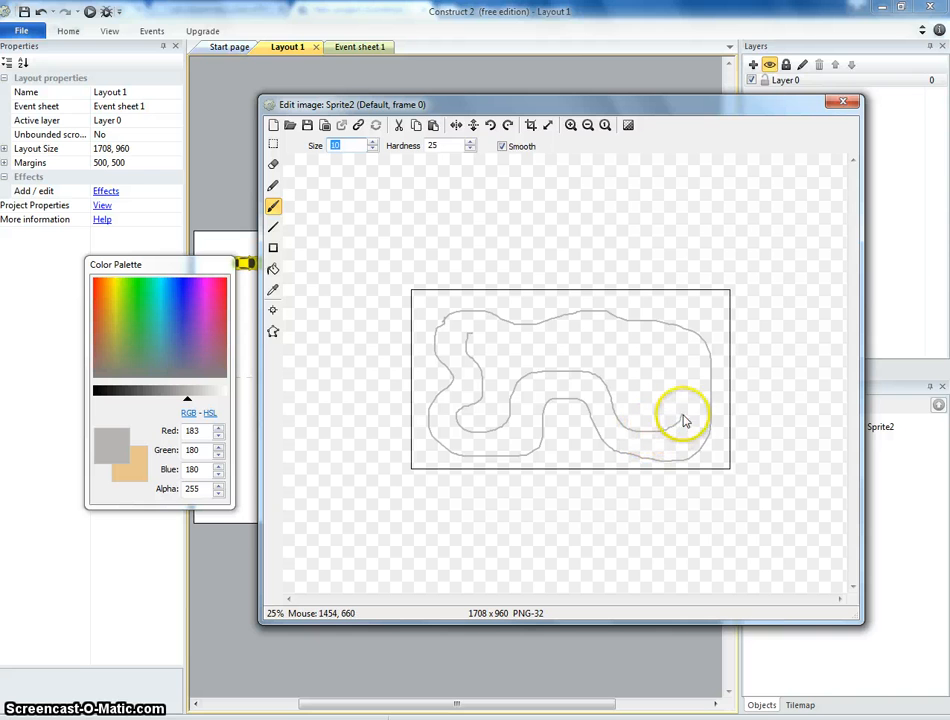
{"action": "left_click_drag", "start_coordinate": [684, 421], "coordinate": [685, 388]}
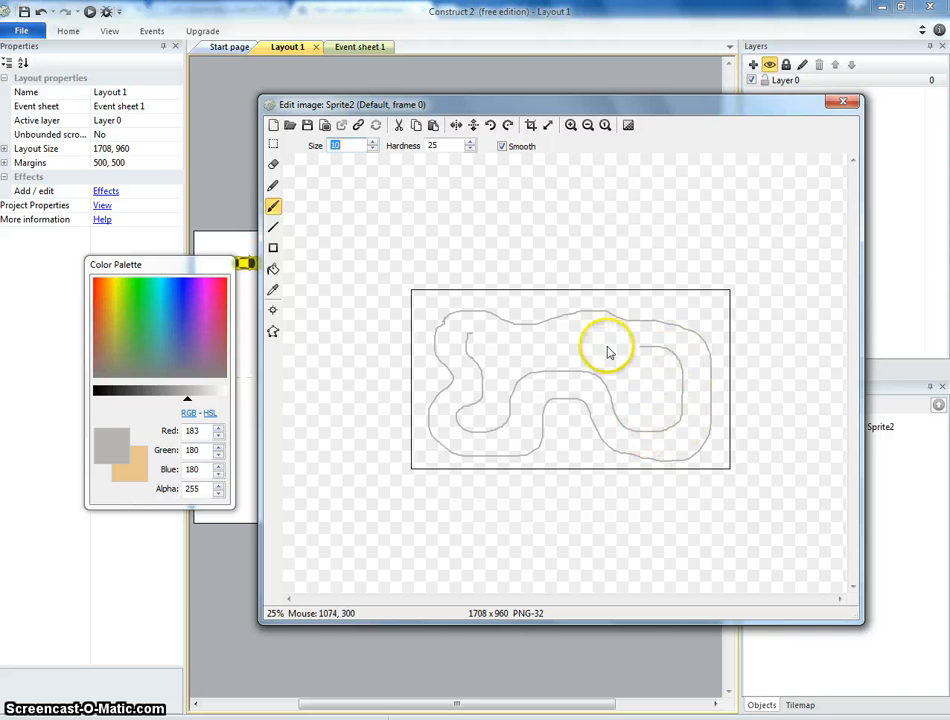
{"action": "mouse_move", "coordinate": [607, 352]}
{"action": "left_mouse_down"}
{"action": "mouse_move", "coordinate": [522, 352]}
{"action": "mouse_move", "coordinate": [522, 334]}
{"action": "left_mouse_up"}
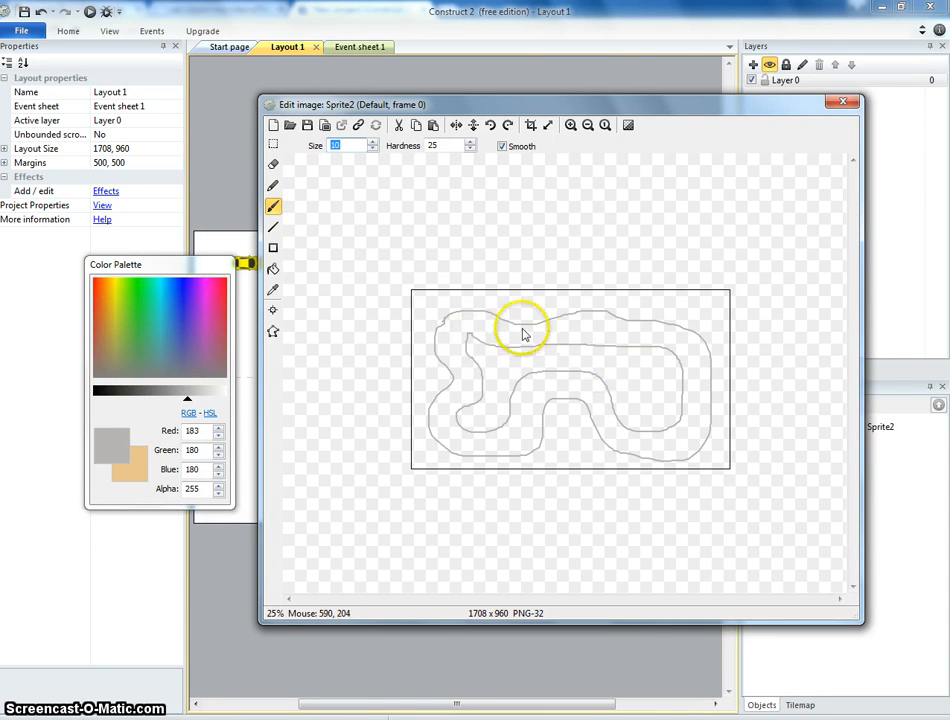
Fill the track's infield with green using the Fill tool.
{"action": "left_click", "coordinate": [273, 269]}
{"action": "left_click_drag", "start_coordinate": [187, 318], "coordinate": [110, 385]}
{"action": "left_click", "coordinate": [509, 380]}
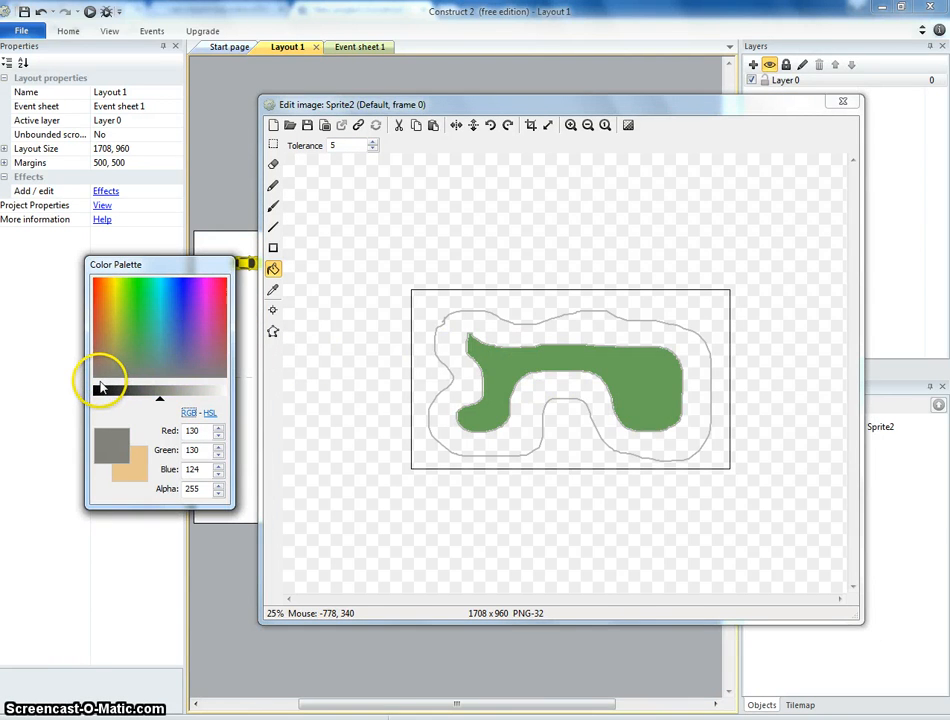
Fill the area outside the track with near-black (31, 31, 30).
{"action": "left_click", "coordinate": [436, 455]}
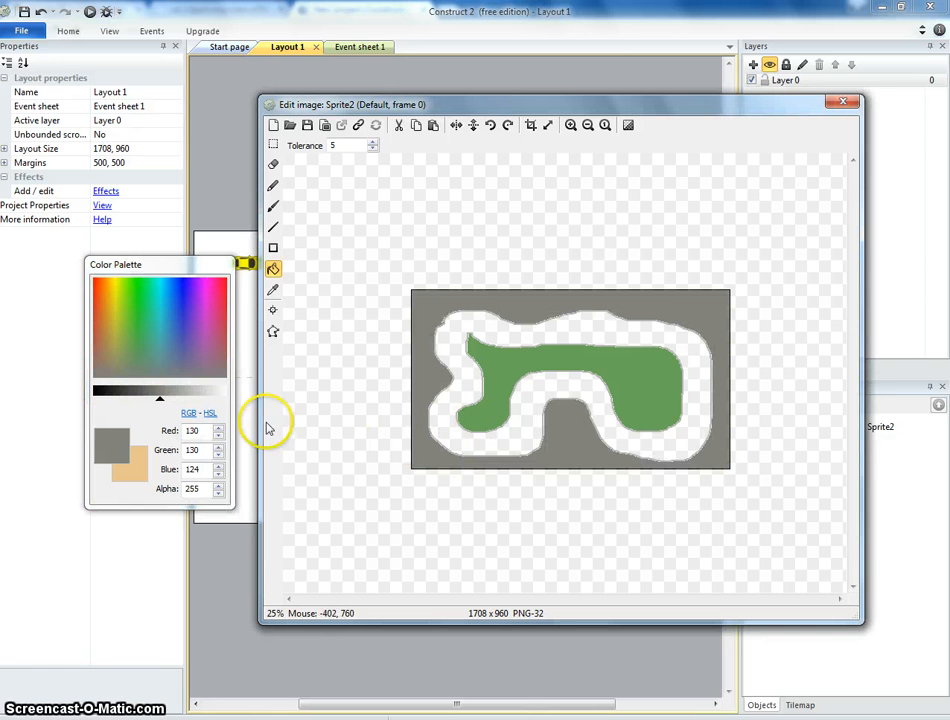
{"action": "left_click", "coordinate": [106, 392]}
{"action": "left_click", "coordinate": [435, 378]}
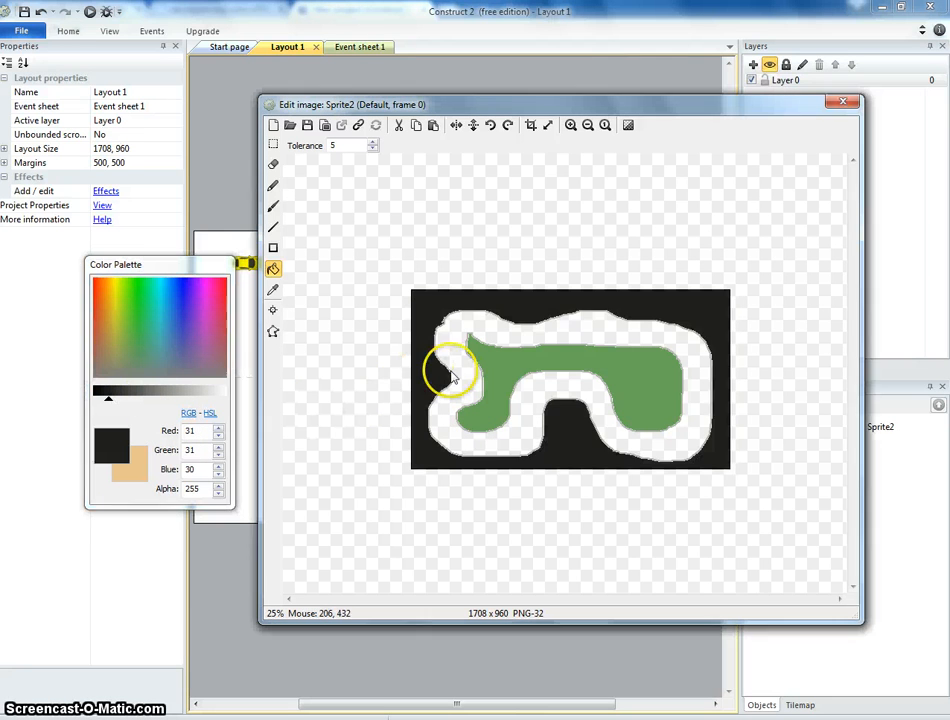
Fill the track surface light gray (195, 195, 193), close the image editor and move the track sprite onto the layout.
{"action": "left_click_drag", "start_coordinate": [123, 392], "coordinate": [193, 405]}
{"action": "left_click", "coordinate": [460, 403]}
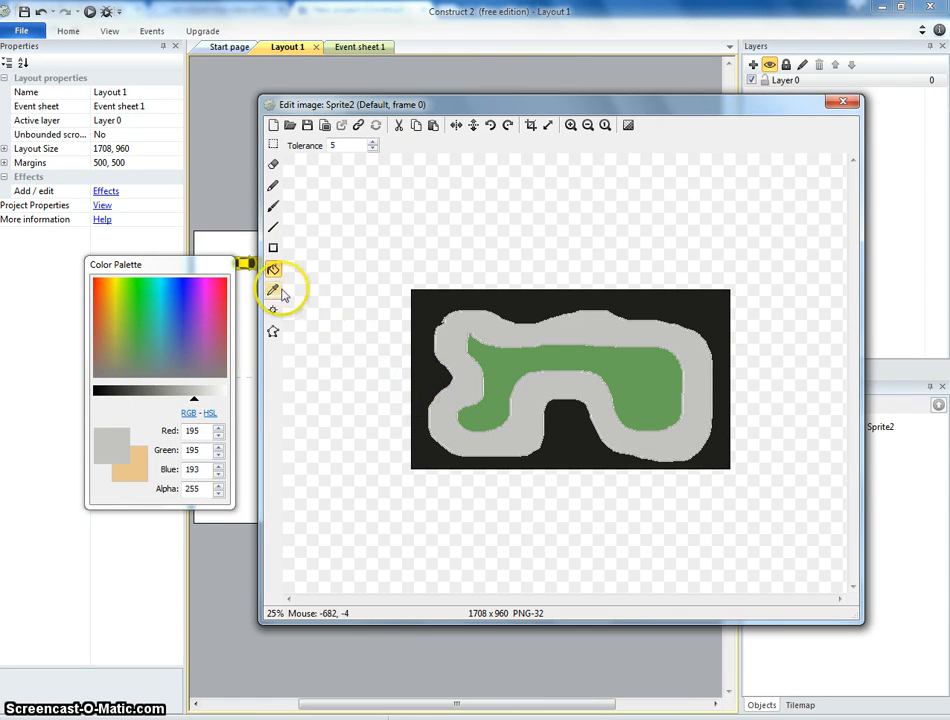
{"action": "left_click", "coordinate": [843, 102]}
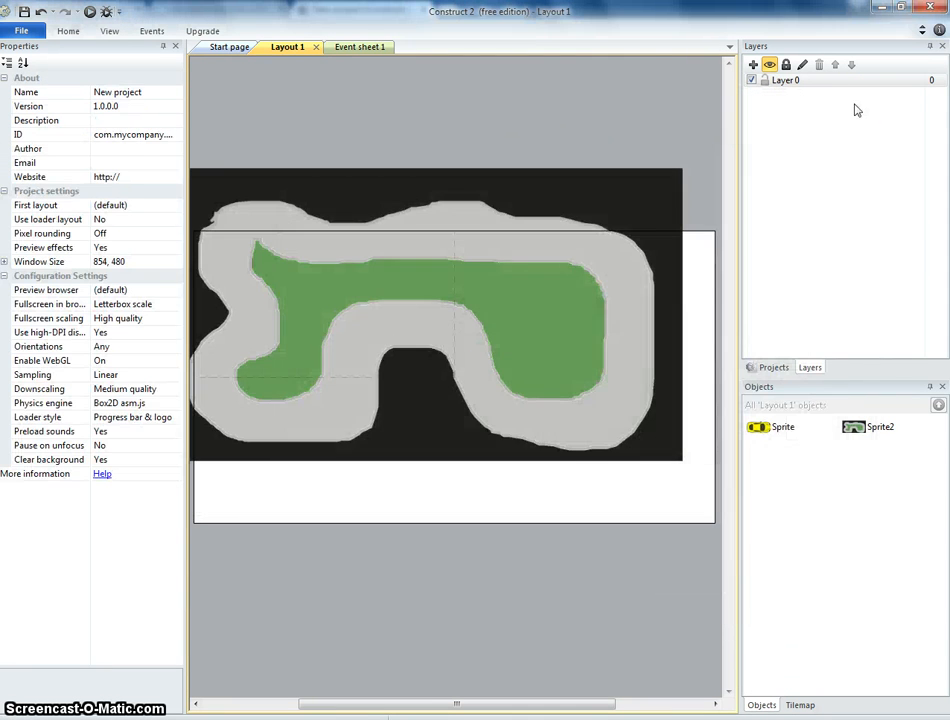
{"action": "left_click_drag", "start_coordinate": [455, 293], "coordinate": [438, 358]}
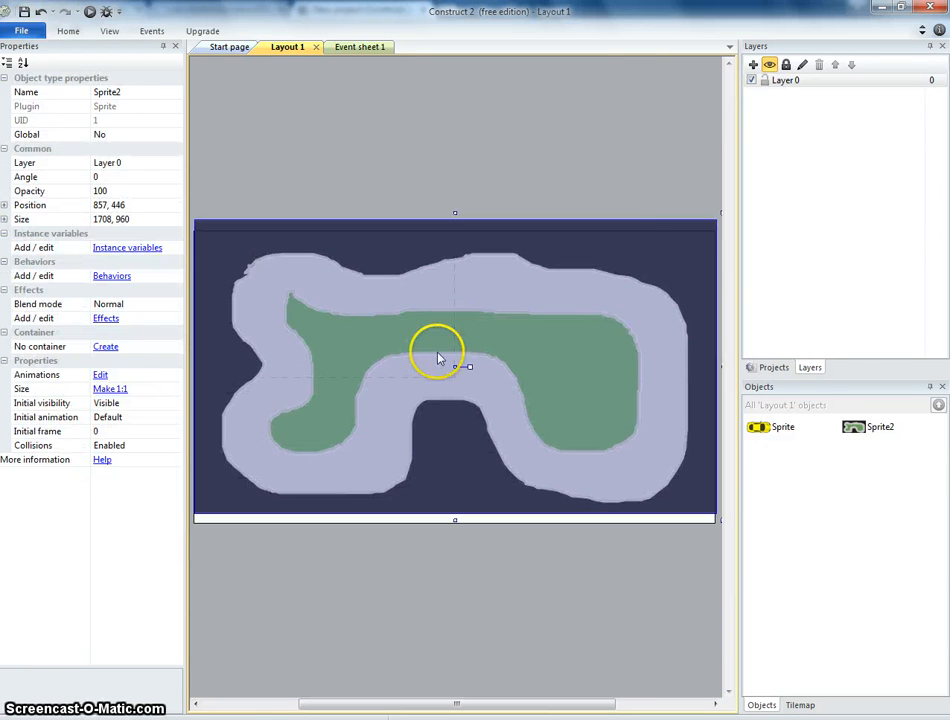
Add a new layer and move it below Layer 0.
{"action": "left_click", "coordinate": [754, 65]}
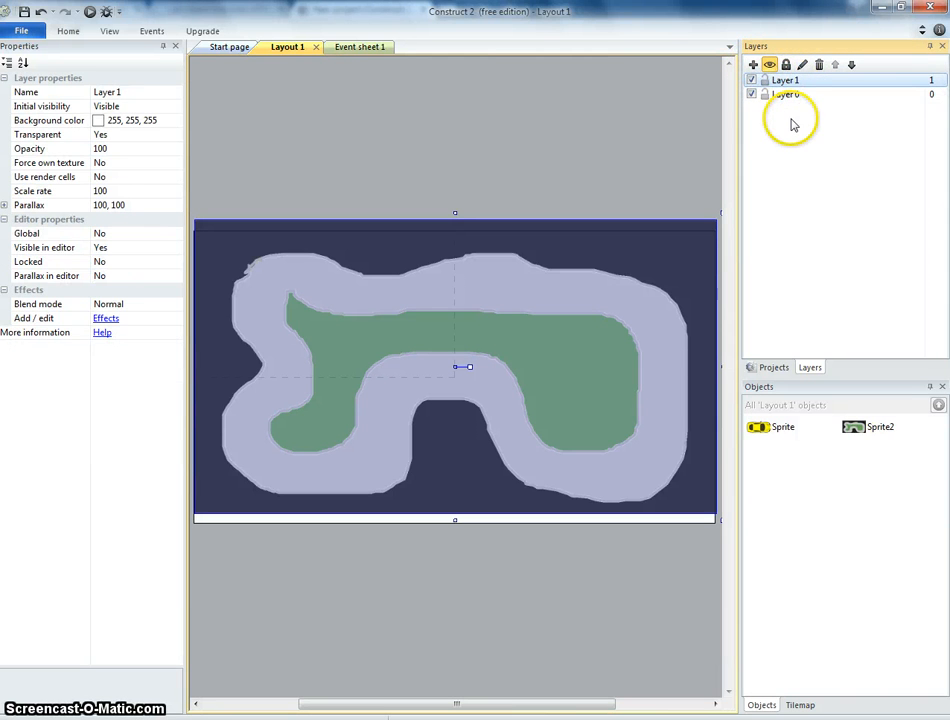
{"action": "left_click_drag", "start_coordinate": [790, 103], "coordinate": [790, 107]}
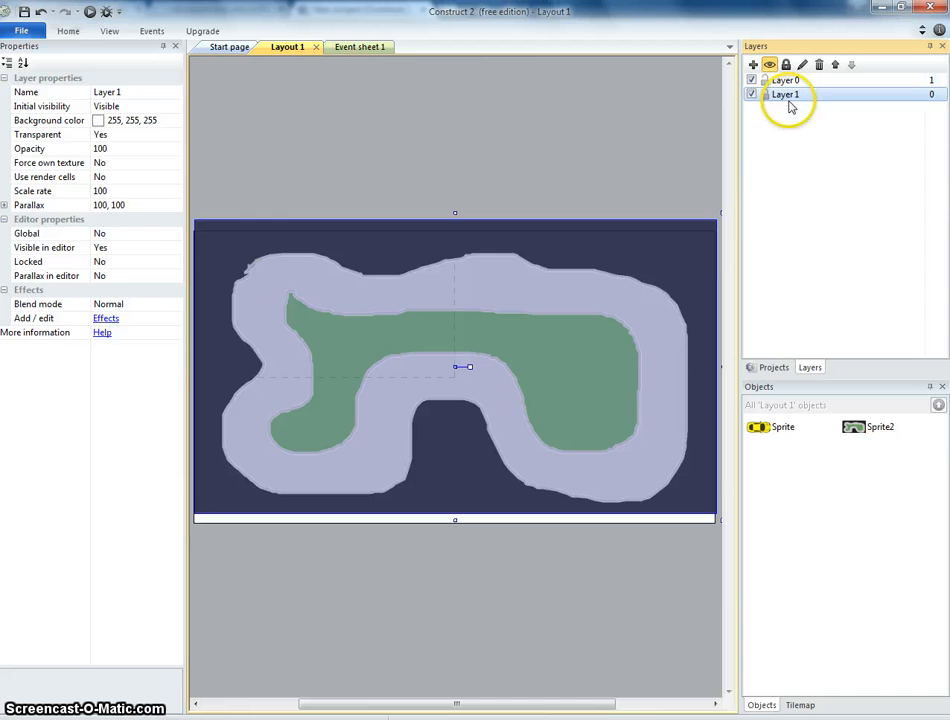
Try moving the track sprite to Layer 1, then return it to Layer 0.
{"action": "left_click", "coordinate": [367, 314]}
{"action": "left_click", "coordinate": [170, 162]}
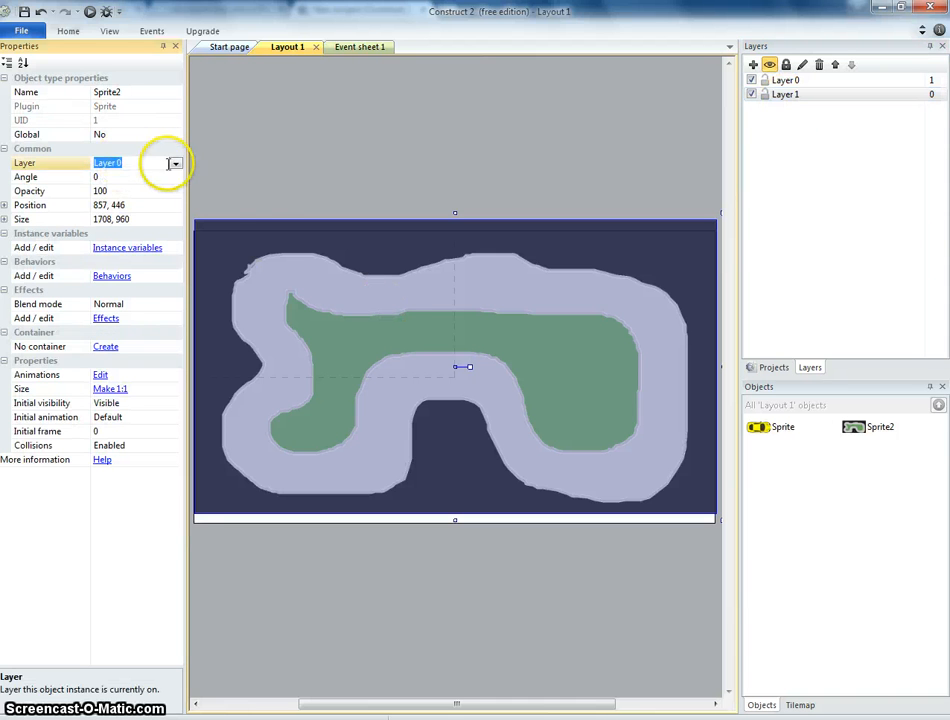
{"action": "left_click", "coordinate": [175, 162]}
{"action": "left_click", "coordinate": [140, 183]}
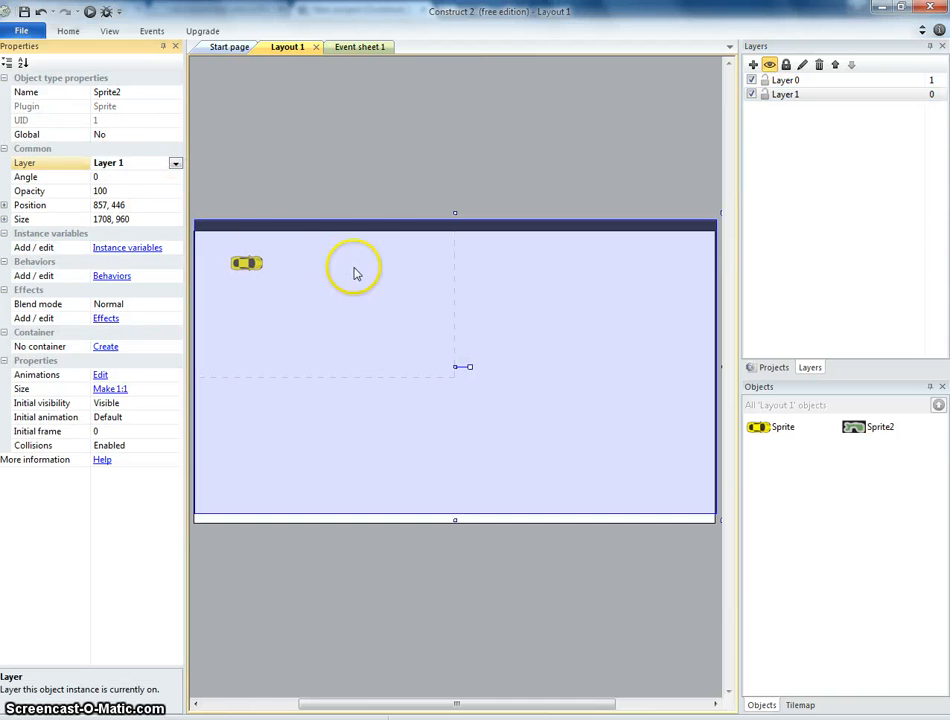
{"action": "left_click", "coordinate": [175, 163]}
{"action": "left_click", "coordinate": [166, 177]}
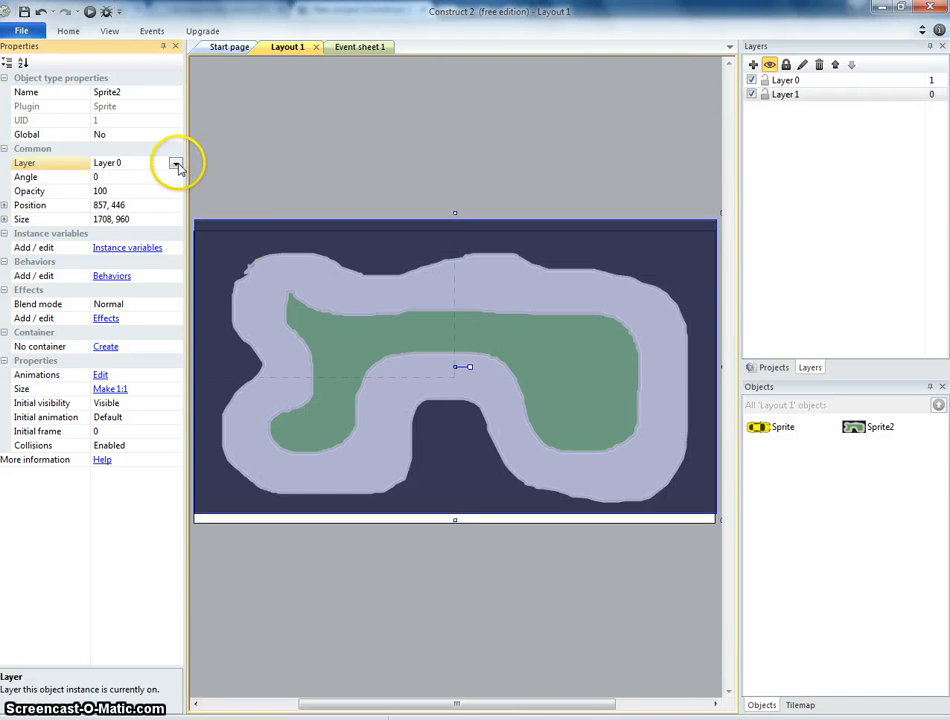
Send the track sprite to the bottom of the Z order and place the car on the track's right-hand straight.
{"action": "mouse_move", "coordinate": [391, 315]}
{"action": "left_mouse_down"}
{"action": "mouse_move", "coordinate": [390, 335]}
{"action": "mouse_move", "coordinate": [391, 323]}
{"action": "left_mouse_up"}
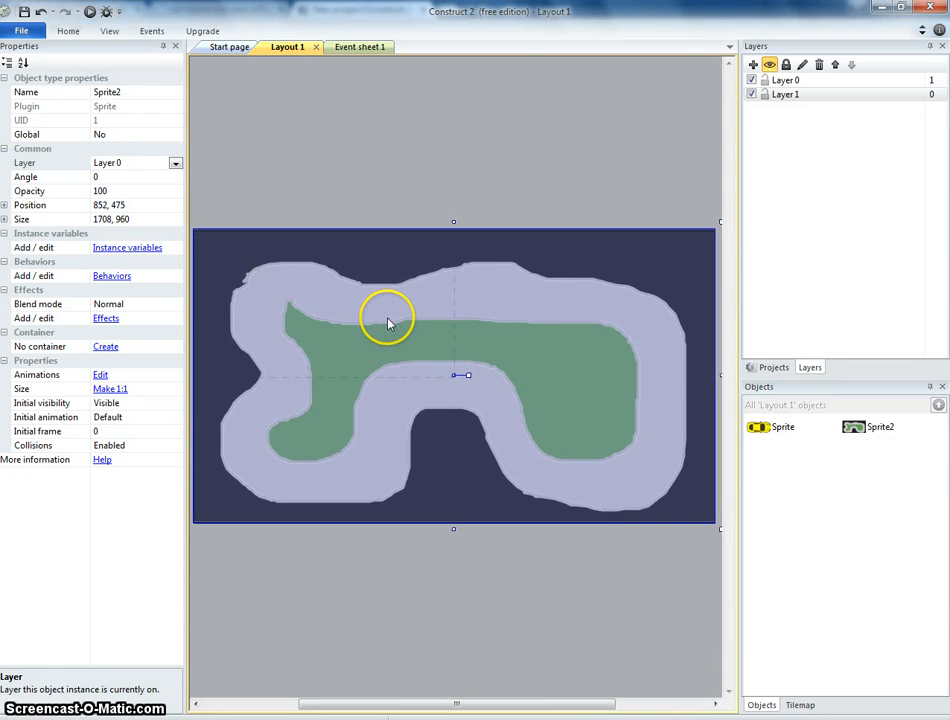
{"action": "right_click", "coordinate": [390, 322]}
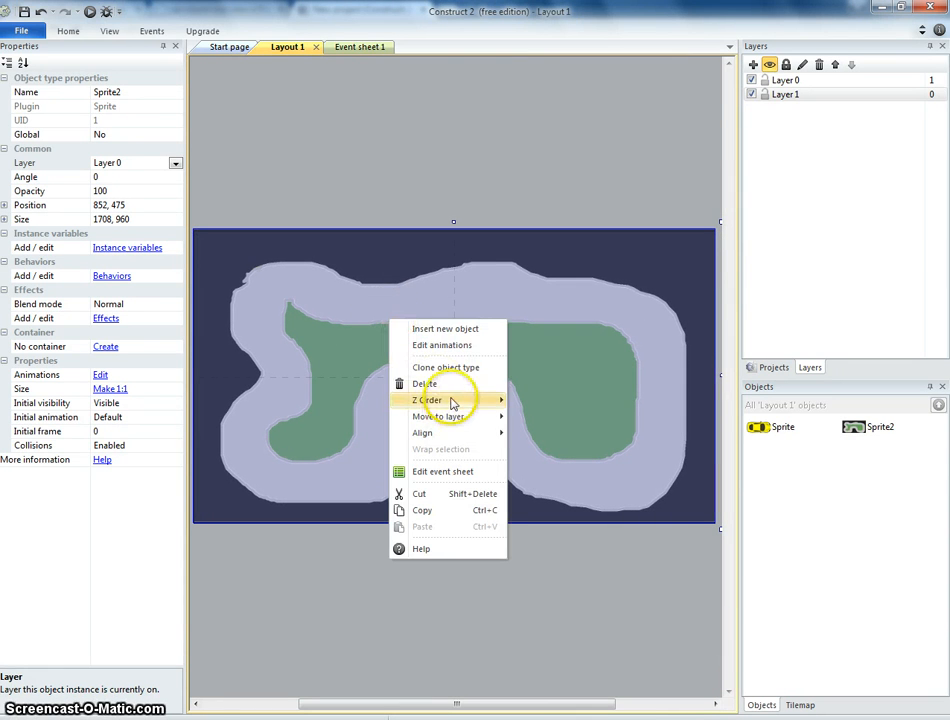
{"action": "mouse_move", "coordinate": [430, 400]}
{"action": "left_click", "coordinate": [577, 417]}
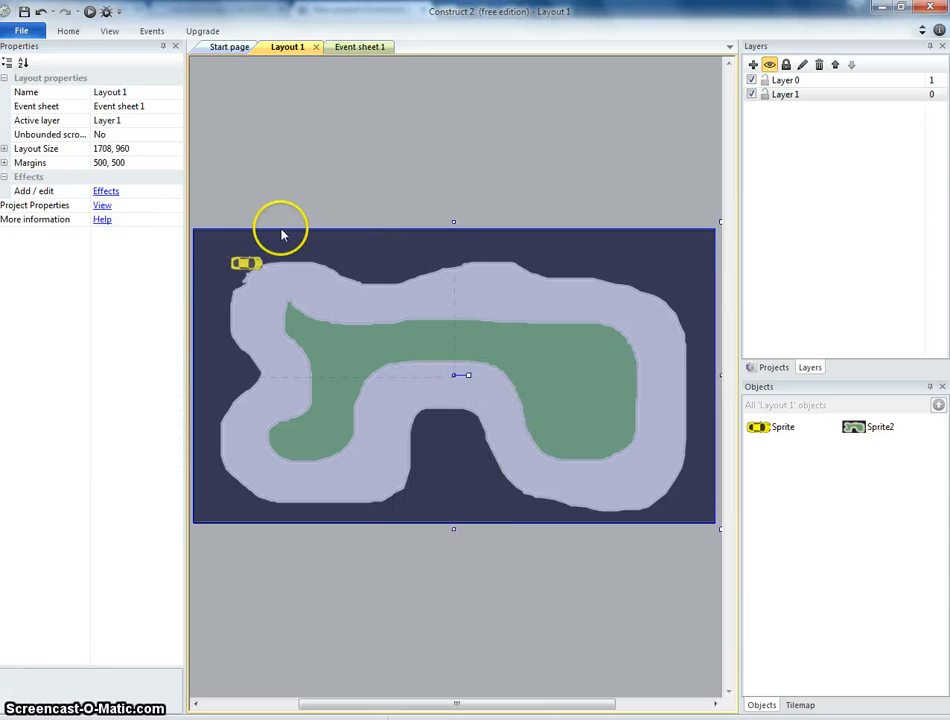
{"action": "left_click_drag", "start_coordinate": [248, 263], "coordinate": [662, 372]}
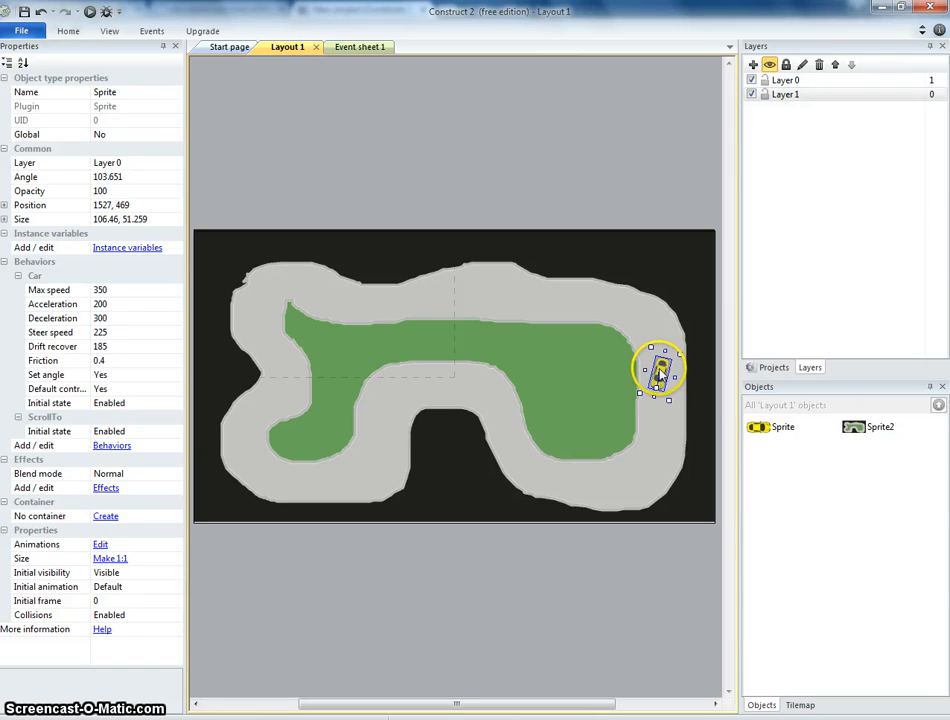
Preview the game and drive the car around the track with the arrow keys.
{"action": "left_click", "coordinate": [91, 13]}
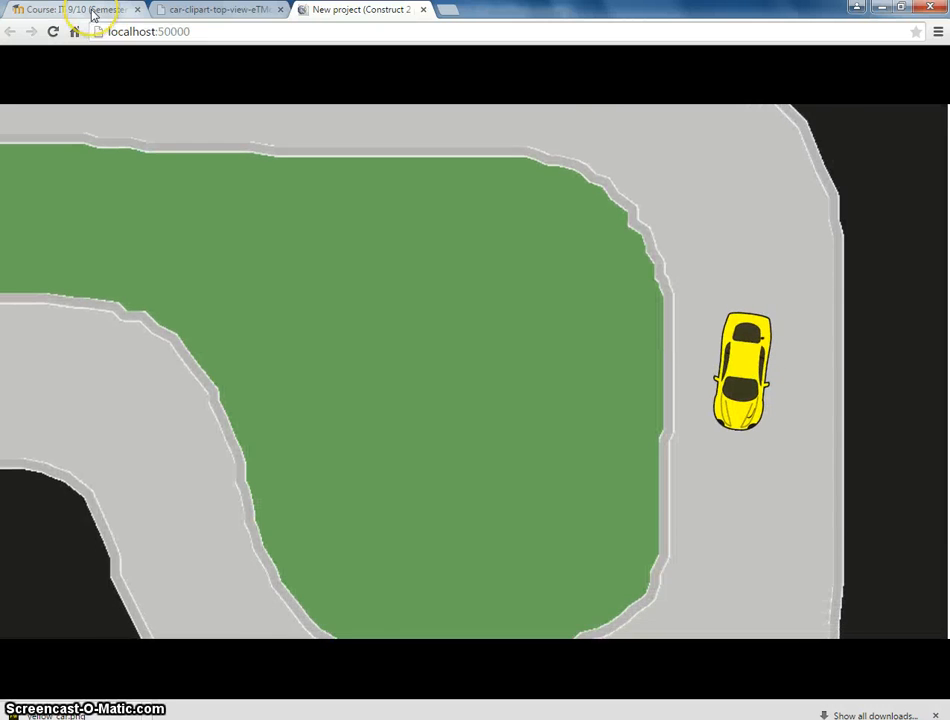
{"action": "key", "text": "Up"}
{"action": "key", "text": "Right"}
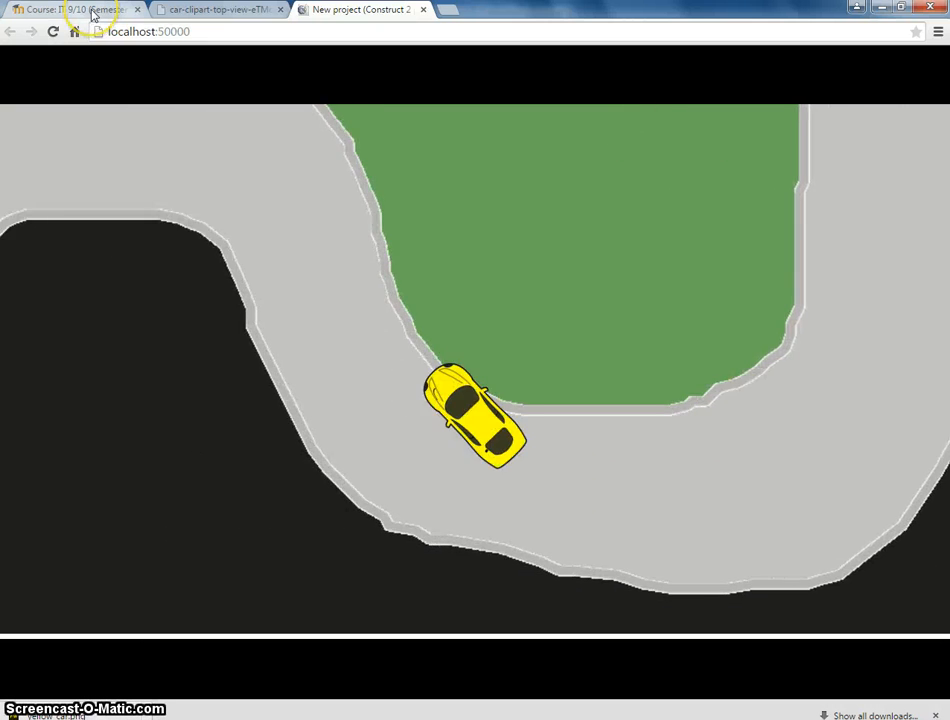
{"action": "key", "text": "Left"}
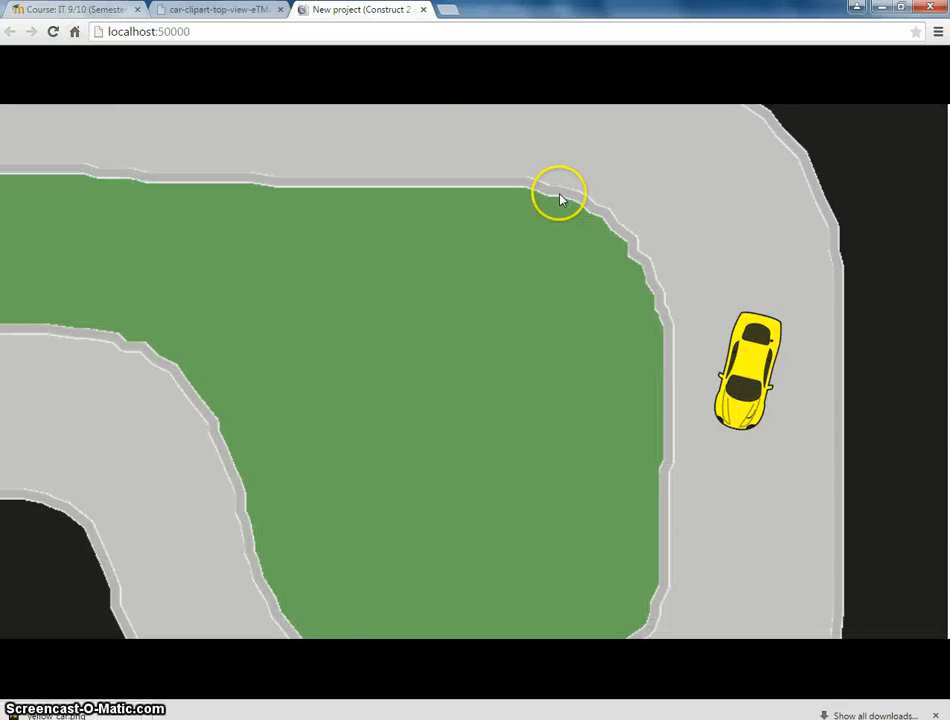
{"action": "key", "text": "Up"}
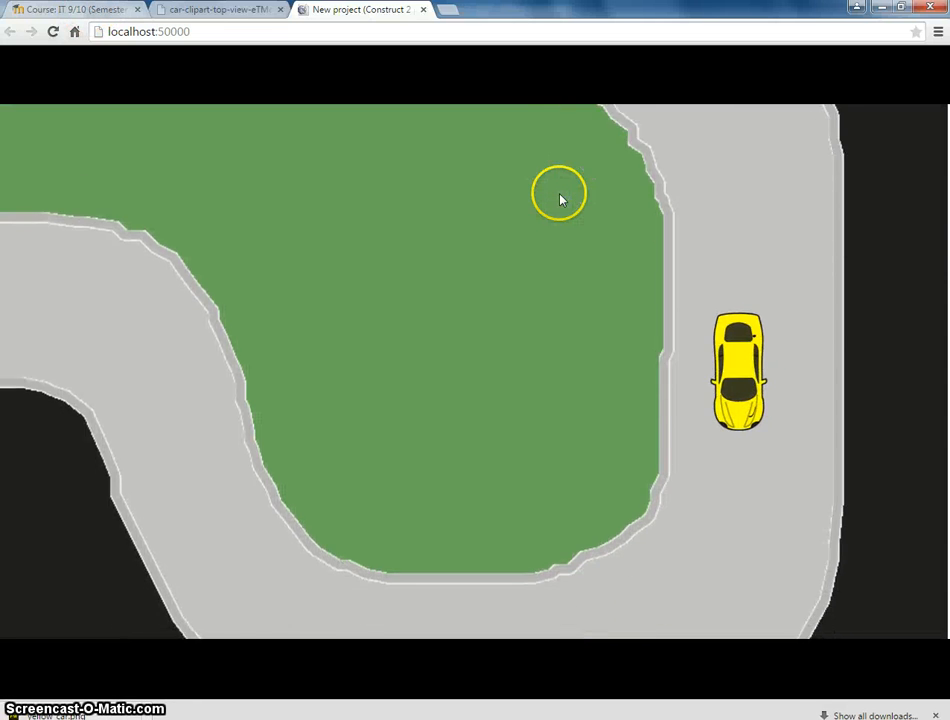
{"action": "key", "text": "Right"}
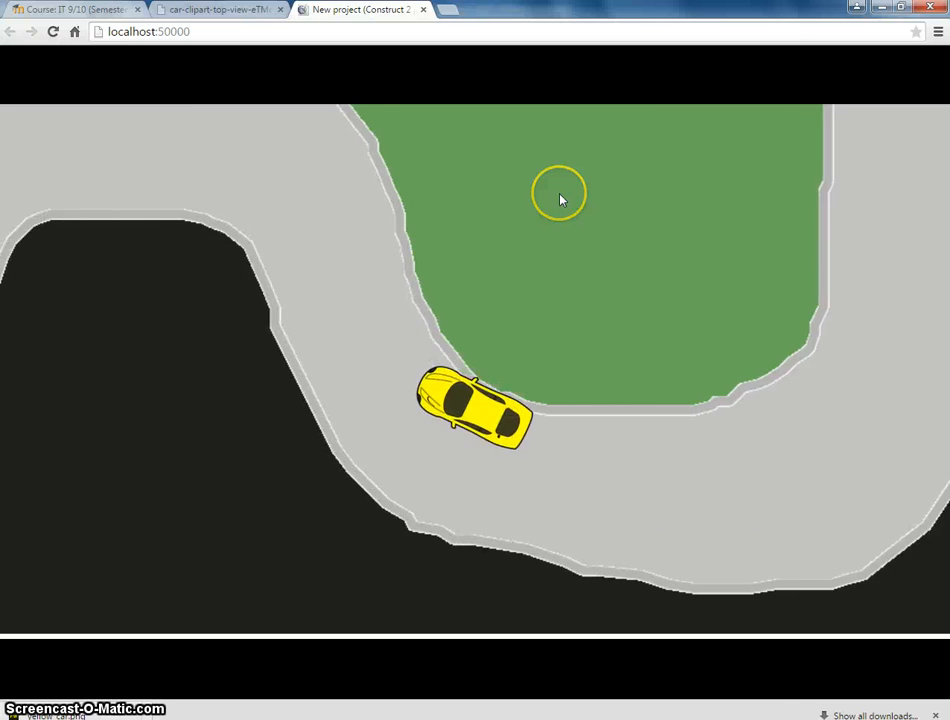
{"action": "key", "text": "Right"}
{"action": "key", "text": "Left"}
{"action": "key", "text": "Left"}
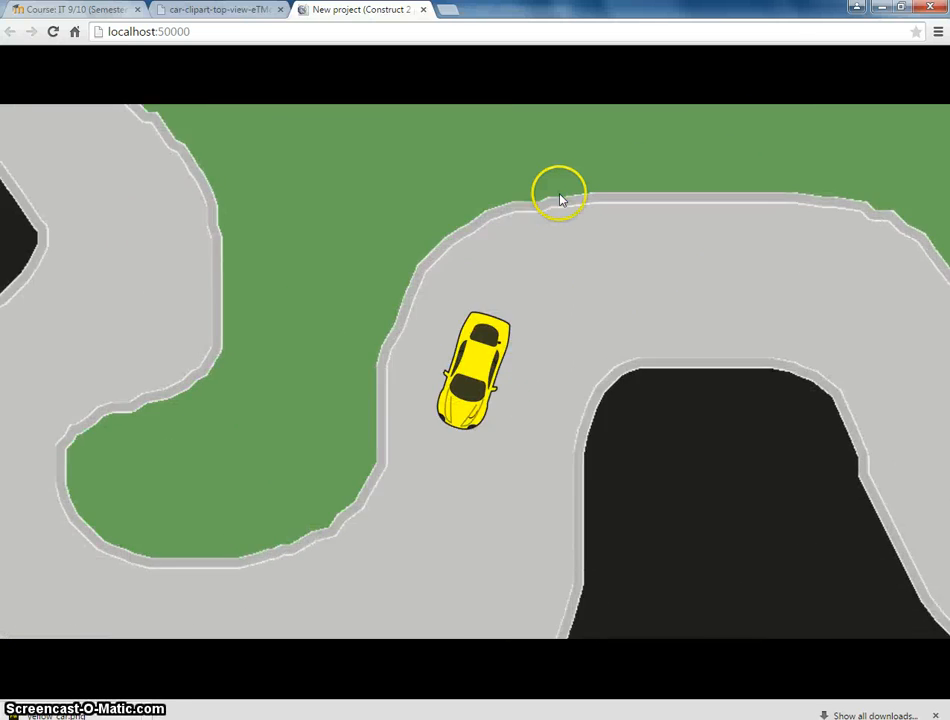
{"action": "key", "text": "Right"}
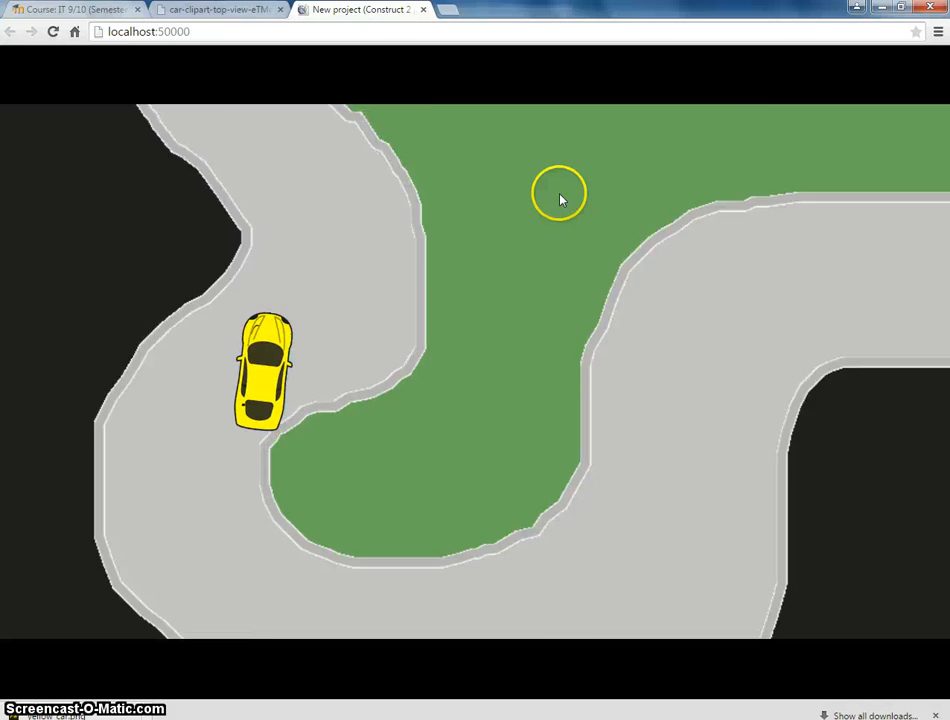
{"action": "key", "text": "Left"}
{"action": "key", "text": "Right"}
{"action": "key", "text": "Left"}
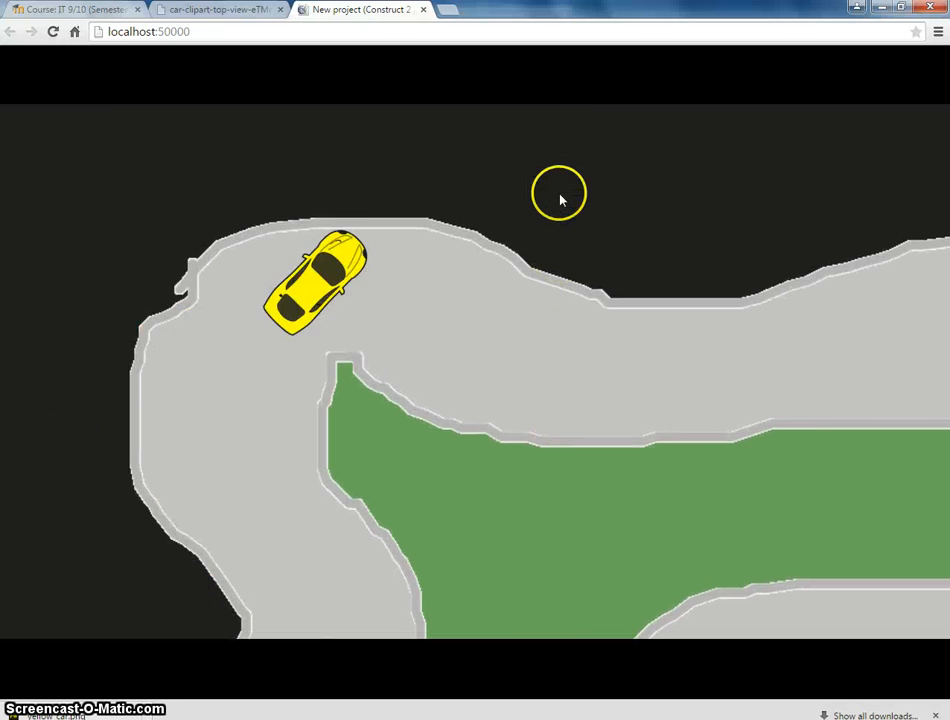
{"action": "key", "text": "Right"}
{"action": "key", "text": "Left"}
{"action": "key", "text": "Right"}
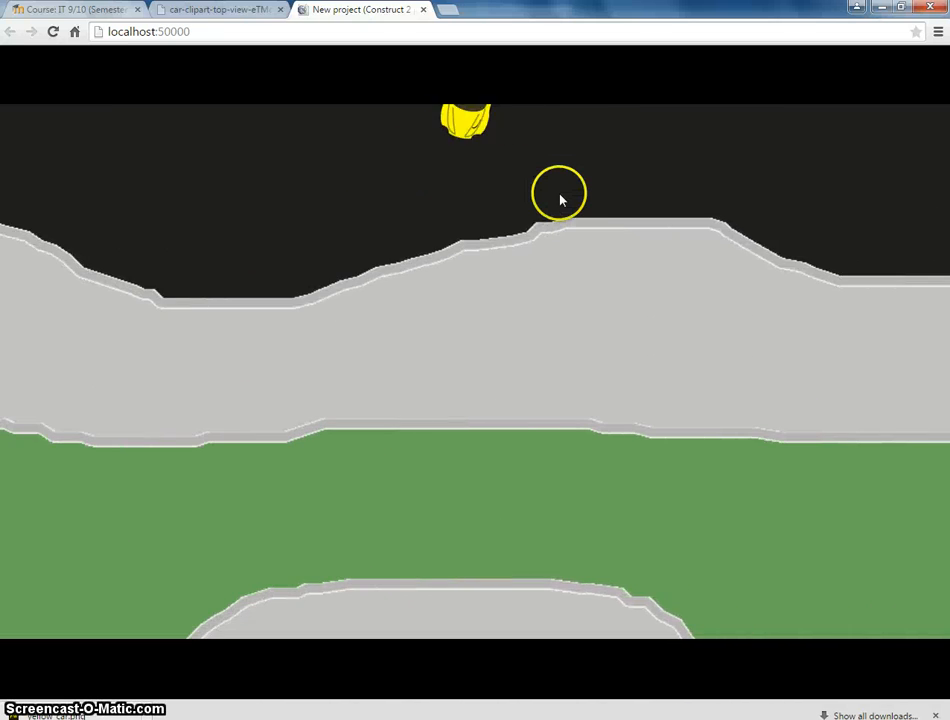
{"action": "key", "text": "Left"}
{"action": "key", "text": "Right"}
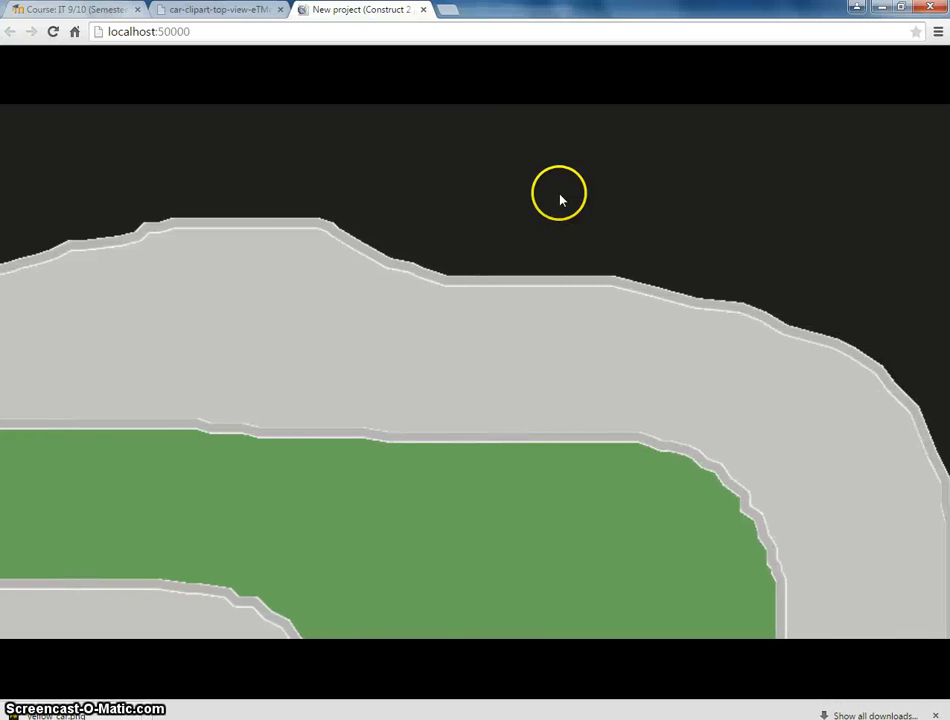
{"action": "key", "text": "Right"}
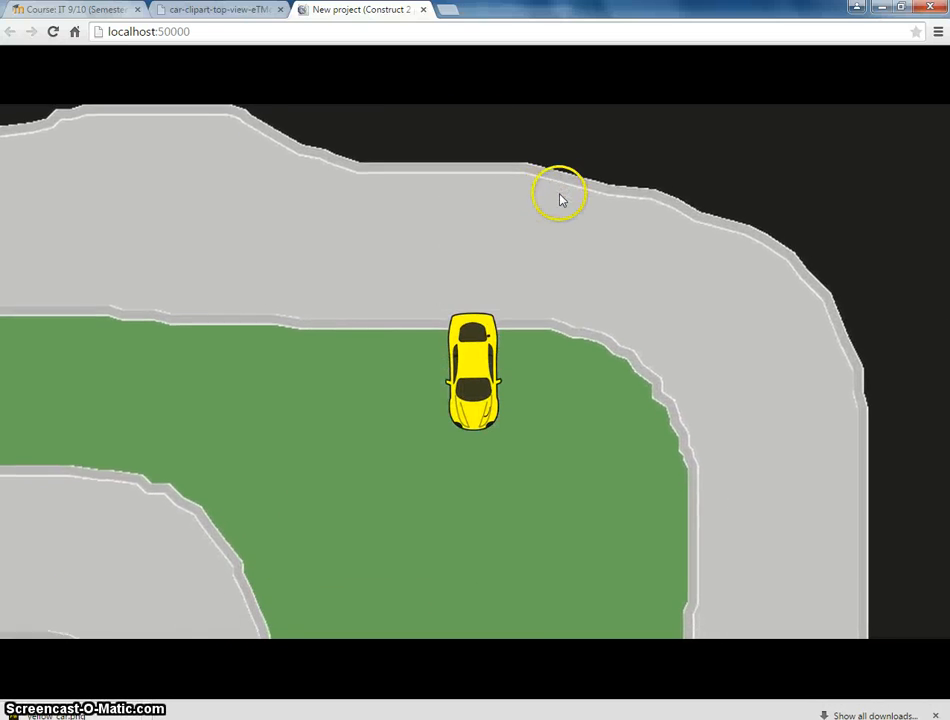
{"action": "left_click", "coordinate": [256, 719]}
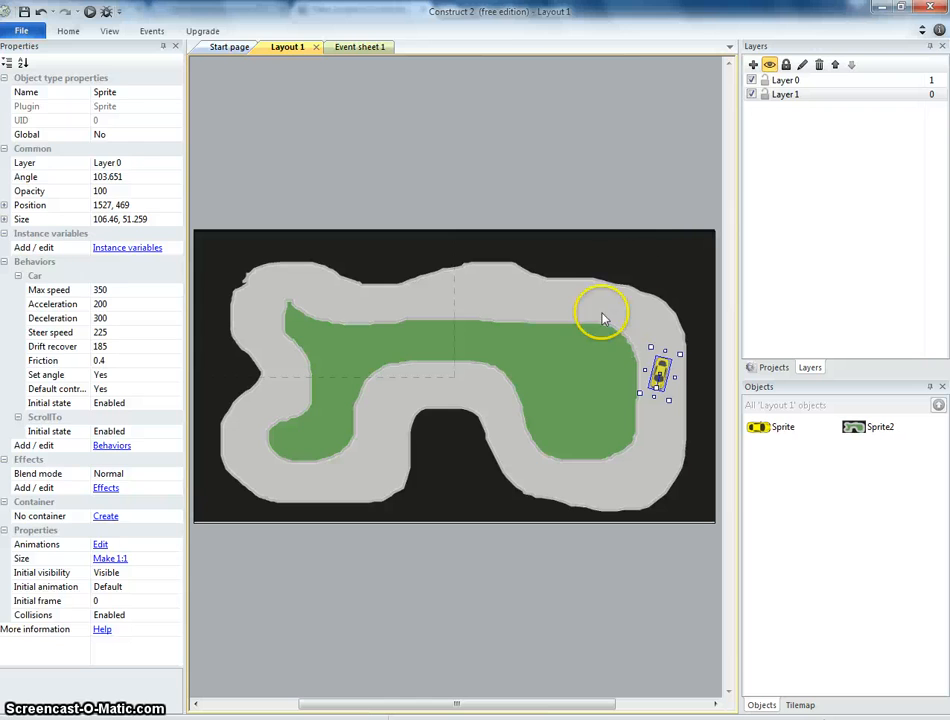
Insert a new sprite and fill its image with magenta (253, 1, 233).
{"action": "left_click", "coordinate": [649, 182]}
{"action": "double_click", "coordinate": [533, 552]}
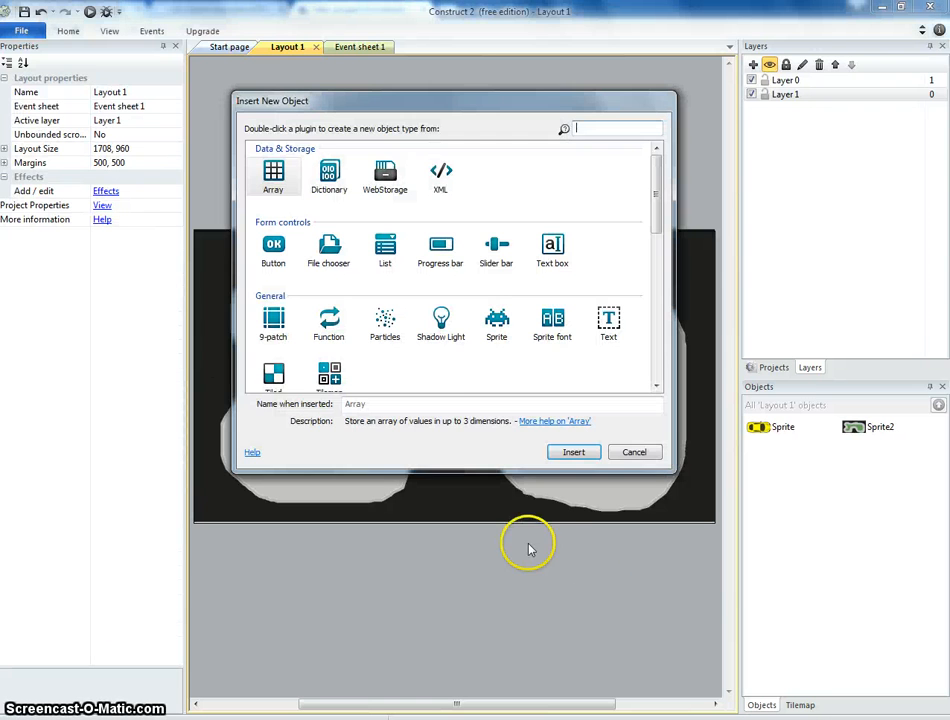
{"action": "double_click", "coordinate": [497, 322]}
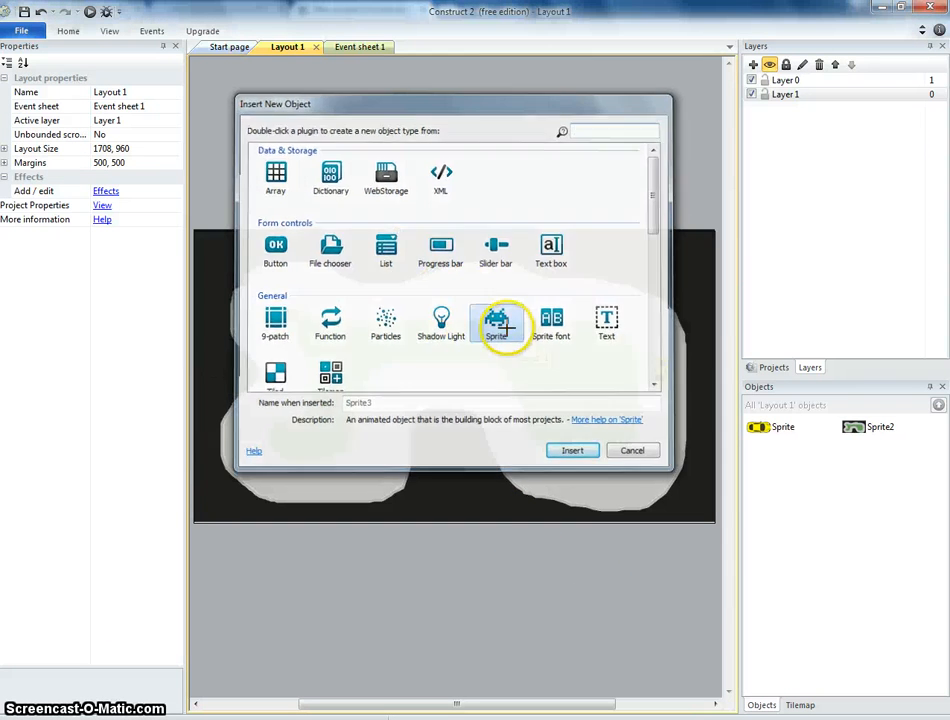
{"action": "left_click", "coordinate": [456, 285]}
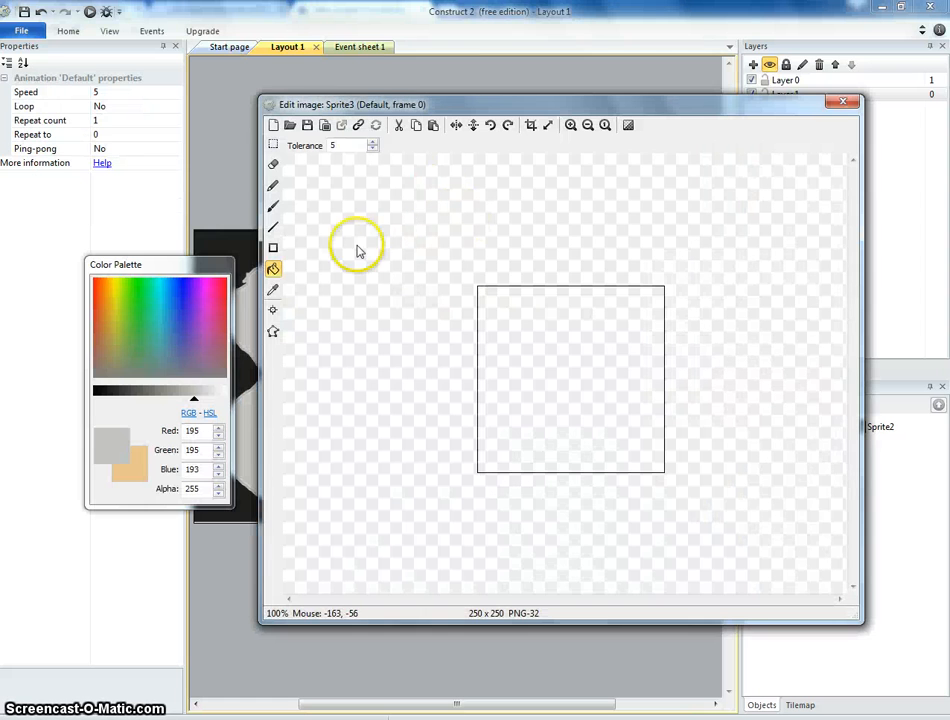
{"action": "left_click_drag", "start_coordinate": [210, 350], "coordinate": [208, 285]}
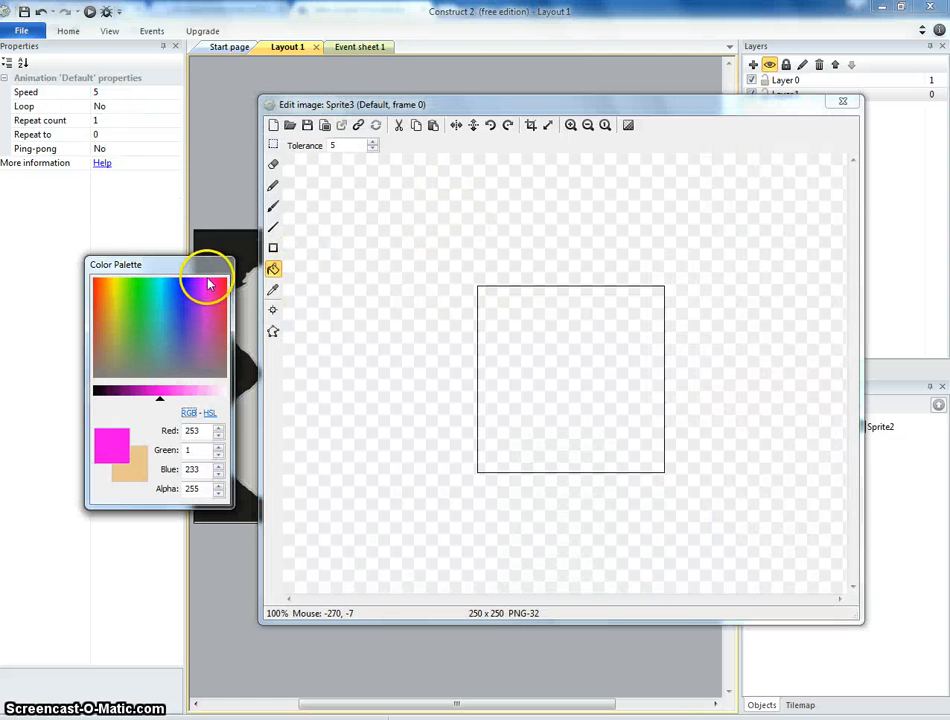
{"action": "left_click", "coordinate": [487, 307]}
{"action": "left_click", "coordinate": [842, 104]}
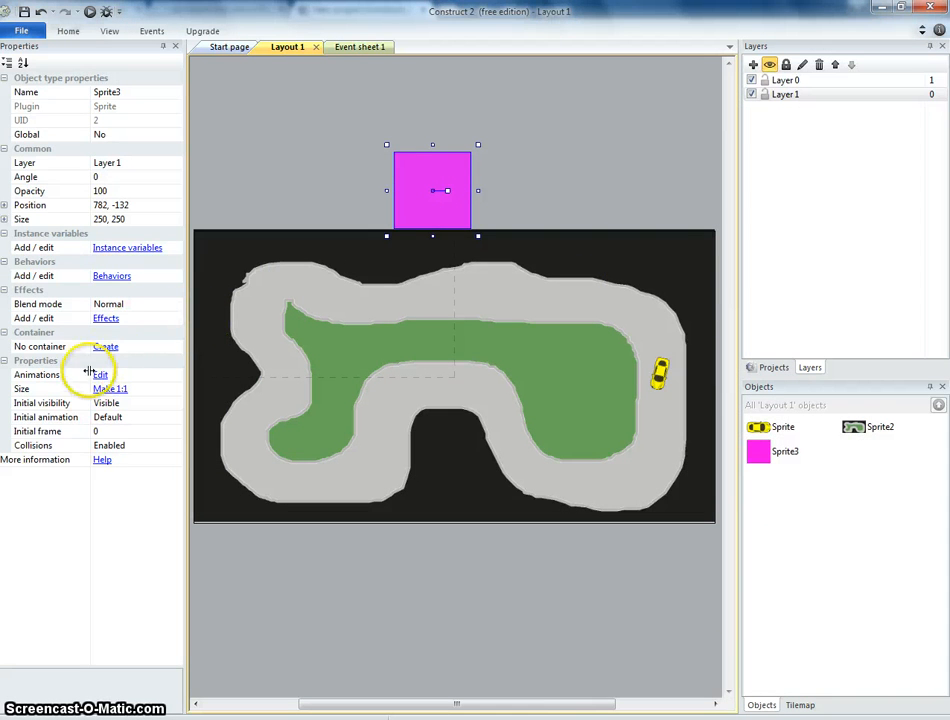
Set the magenta sprite's initial visibility to Invisible and give it the Solid behavior.
{"action": "left_click", "coordinate": [110, 403]}
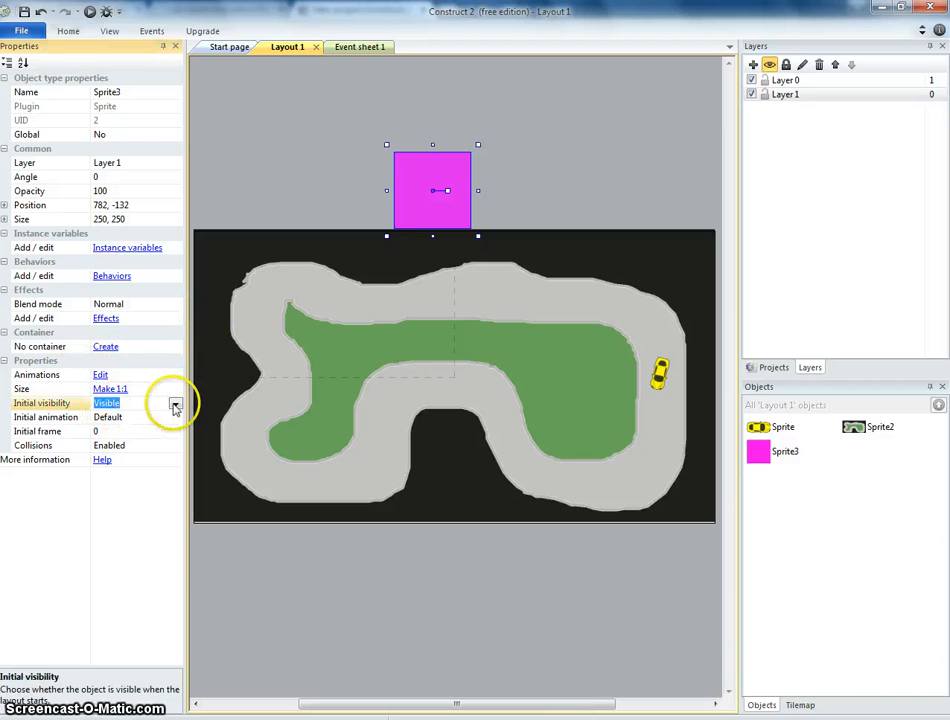
{"action": "left_click", "coordinate": [168, 431]}
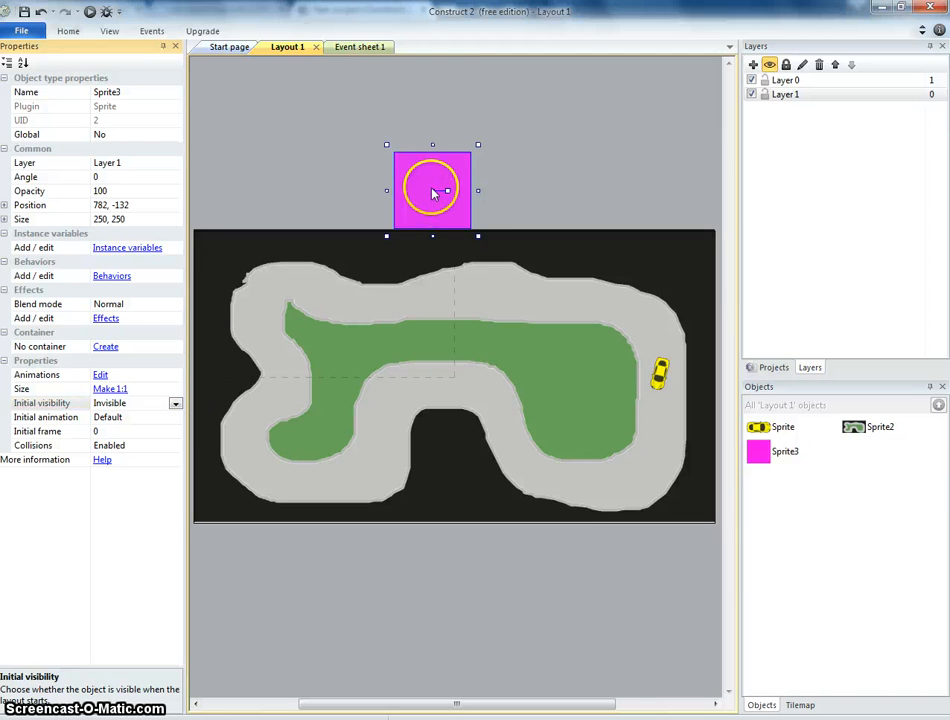
{"action": "left_click_drag", "start_coordinate": [447, 167], "coordinate": [575, 149]}
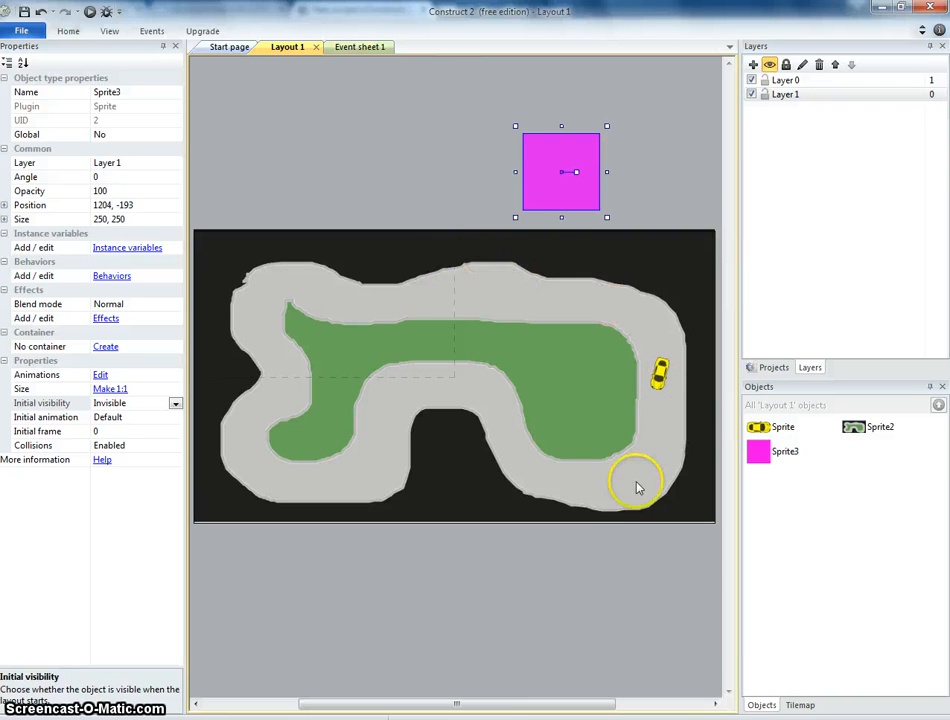
{"action": "left_click_drag", "start_coordinate": [566, 210], "coordinate": [549, 212]}
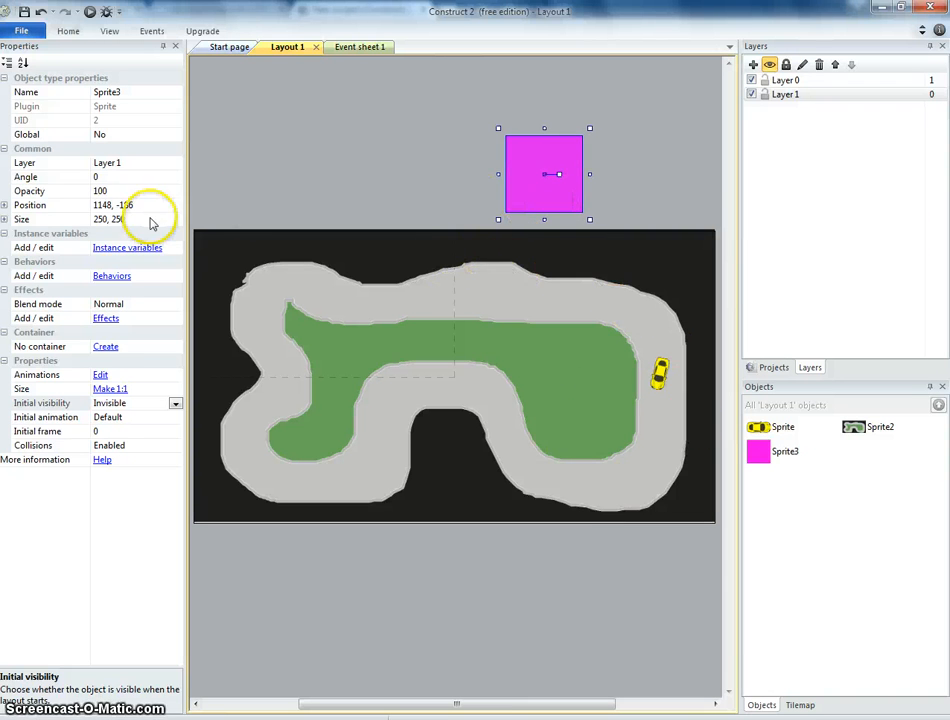
{"action": "left_click", "coordinate": [112, 276]}
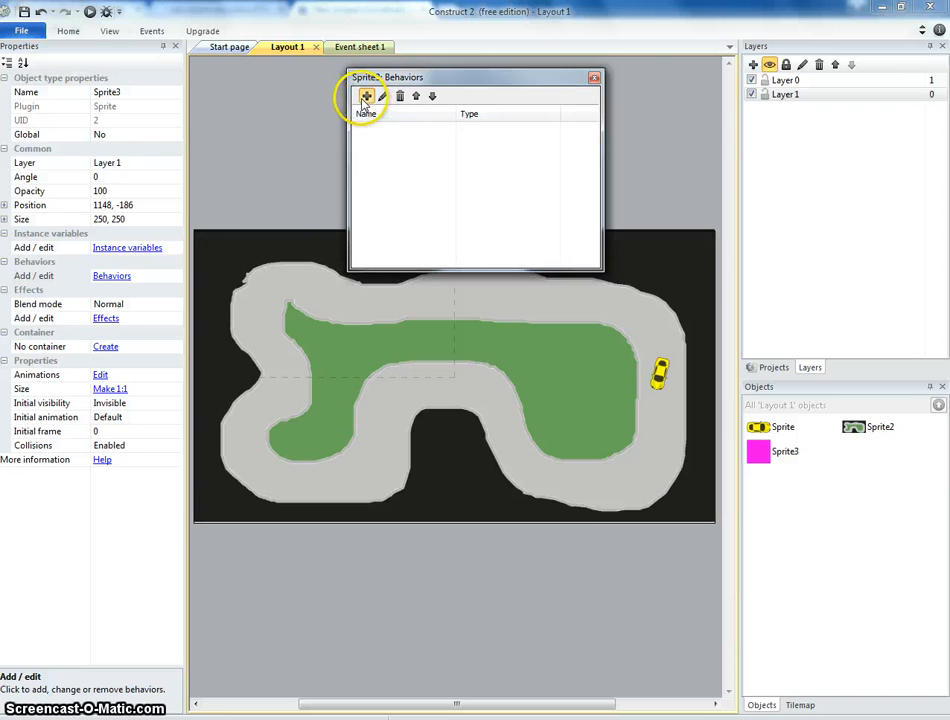
{"action": "left_click", "coordinate": [366, 96]}
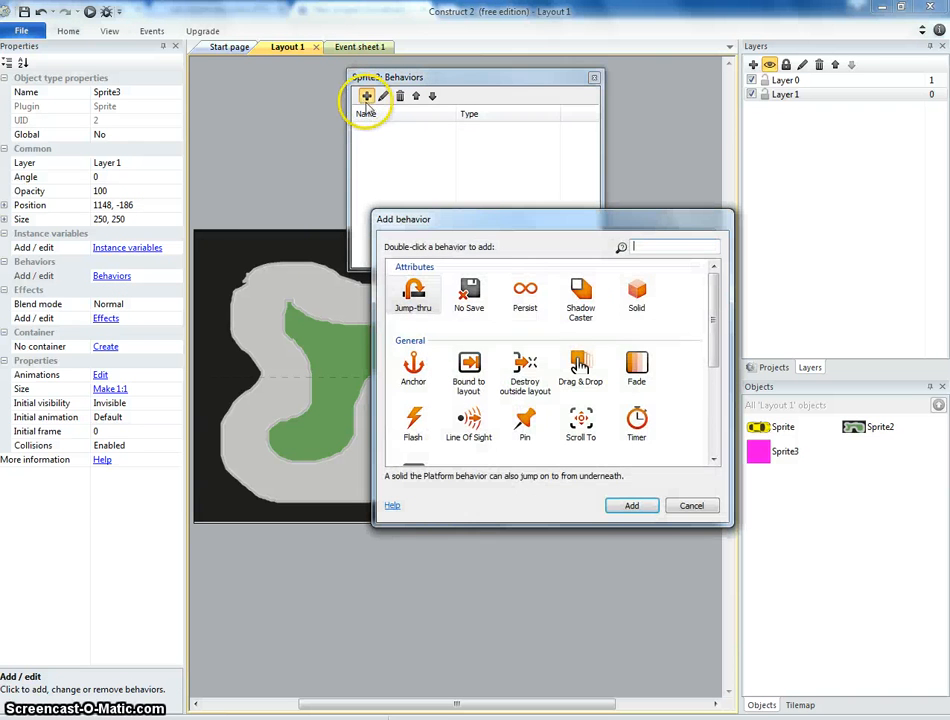
{"action": "double_click", "coordinate": [640, 300]}
{"action": "left_click", "coordinate": [594, 77]}
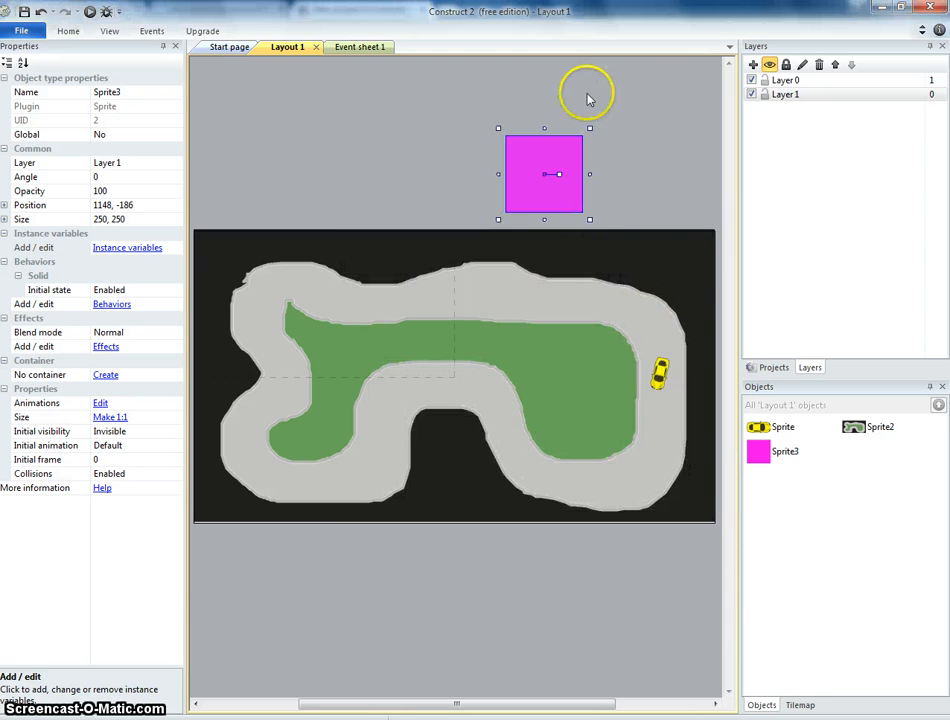
Move the magenta sprite to Layer 0 and place it in the dark gap below the track's middle.
{"action": "left_click_drag", "start_coordinate": [540, 215], "coordinate": [498, 200]}
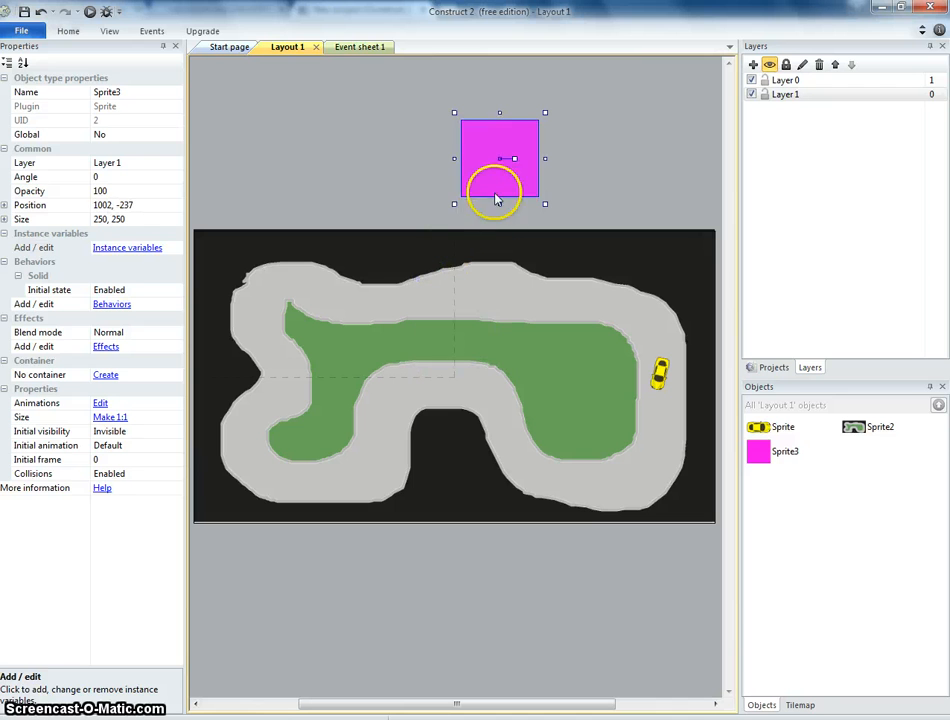
{"action": "left_click", "coordinate": [163, 162]}
{"action": "left_click", "coordinate": [175, 162]}
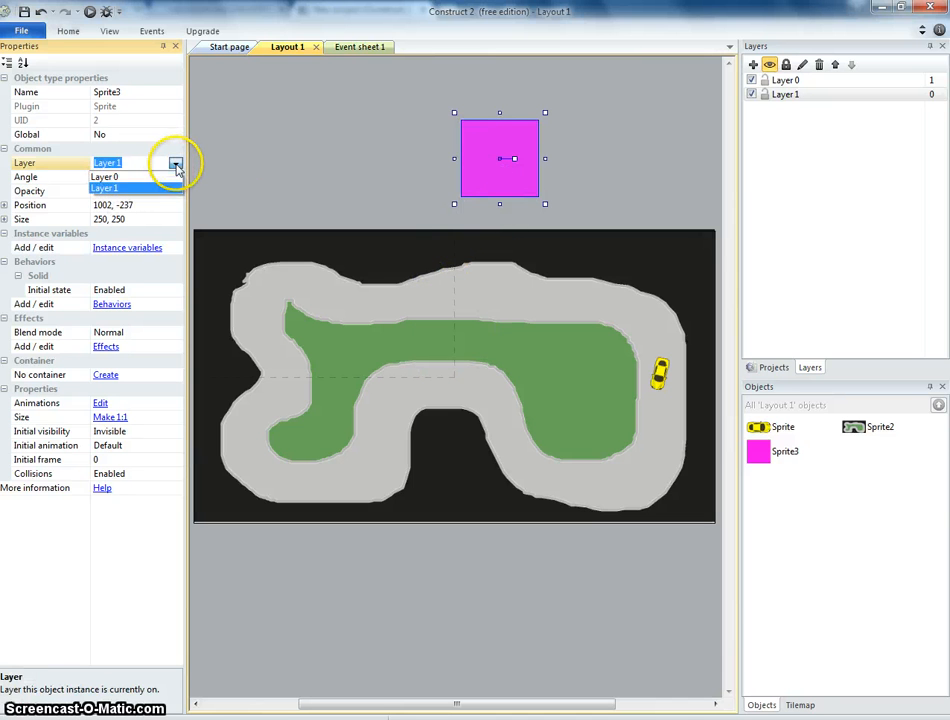
{"action": "left_click", "coordinate": [170, 176]}
{"action": "left_click_drag", "start_coordinate": [488, 178], "coordinate": [452, 462]}
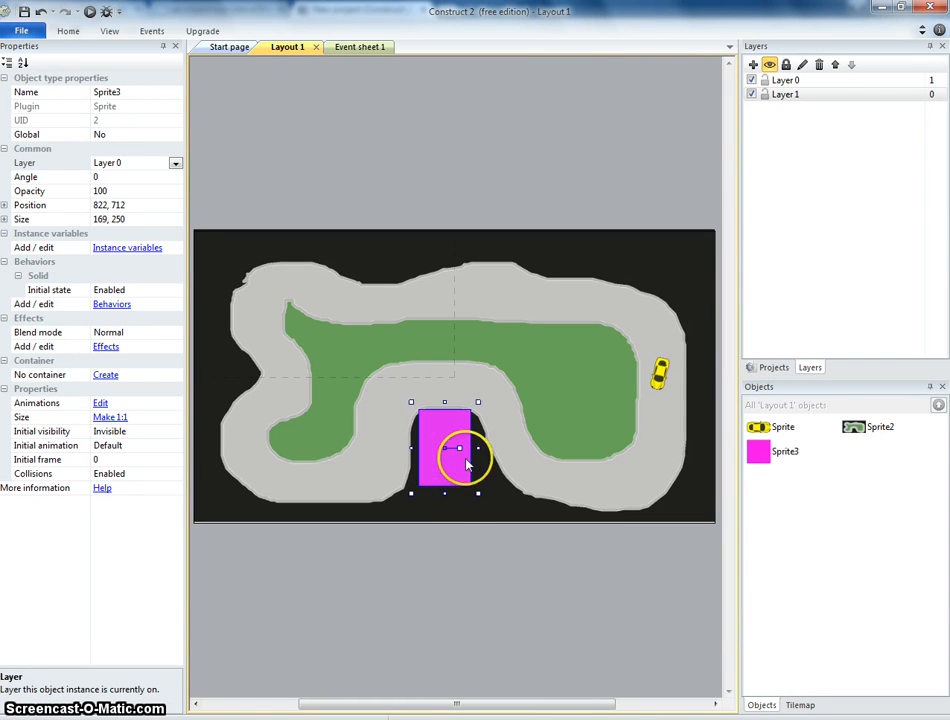
Copy more solid magenta blocker instances and rotate them to cover the dark area below the track's lower edge.
{"action": "left_click_drag", "start_coordinate": [443, 494], "coordinate": [544, 634]}
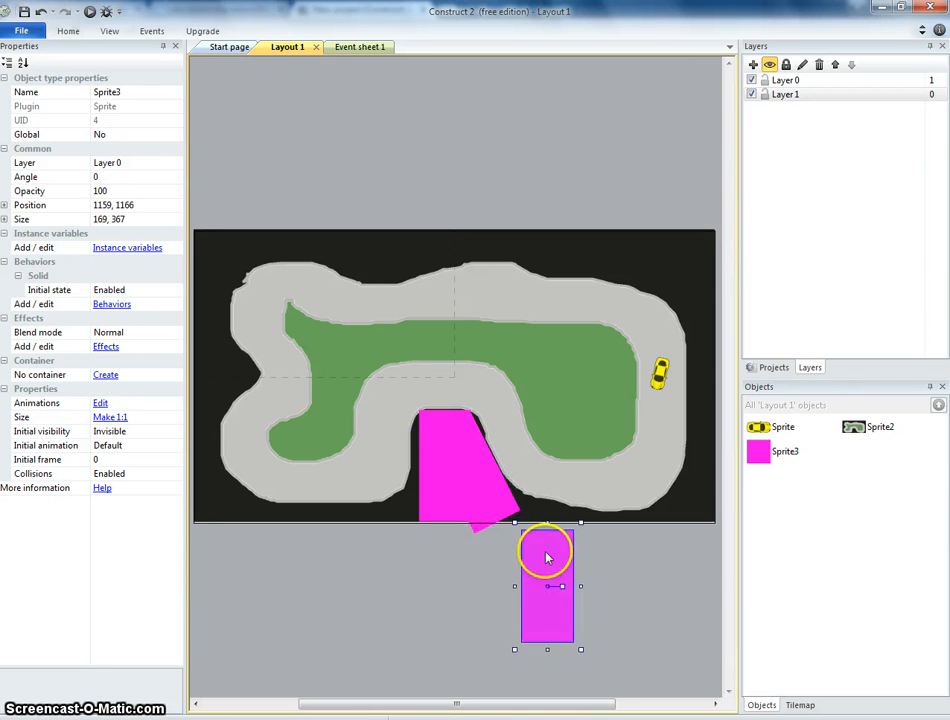
{"action": "left_click_drag", "start_coordinate": [559, 585], "coordinate": [695, 628]}
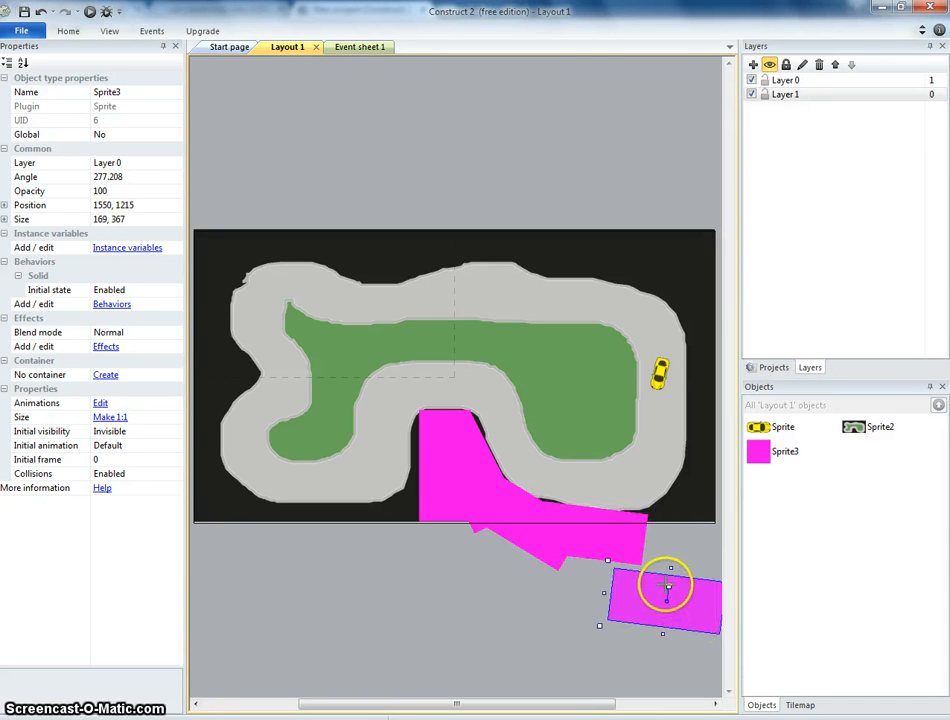
{"action": "left_click_drag", "start_coordinate": [667, 588], "coordinate": [621, 601]}
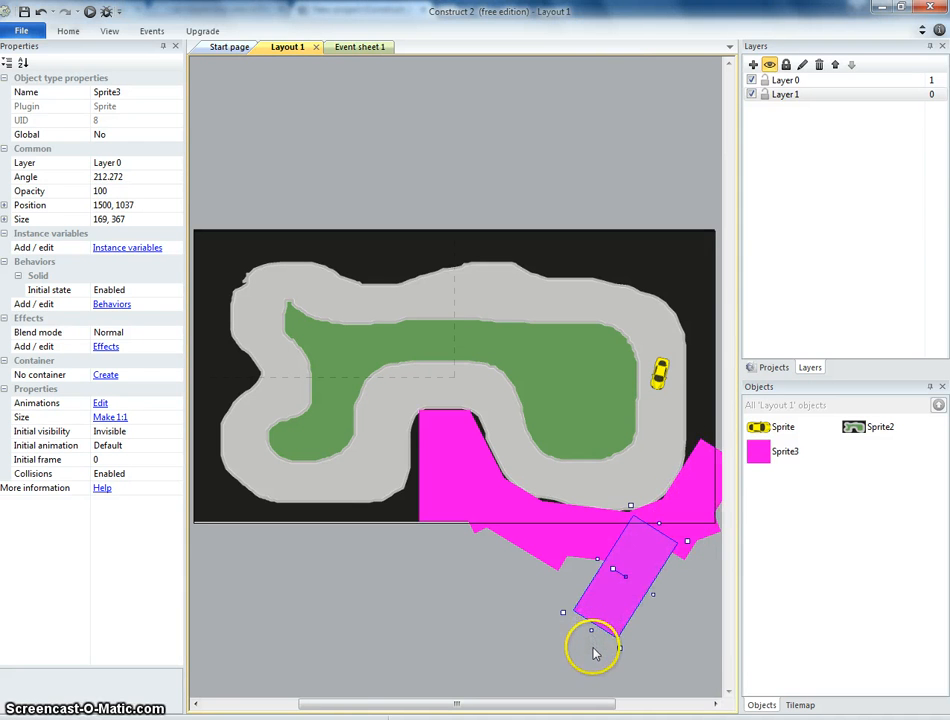
Move a copied blocker to the track's right side, straighten it and stretch it up to the layout's top edge.
{"action": "left_click_drag", "start_coordinate": [605, 660], "coordinate": [615, 567], "text": "ctrl"}
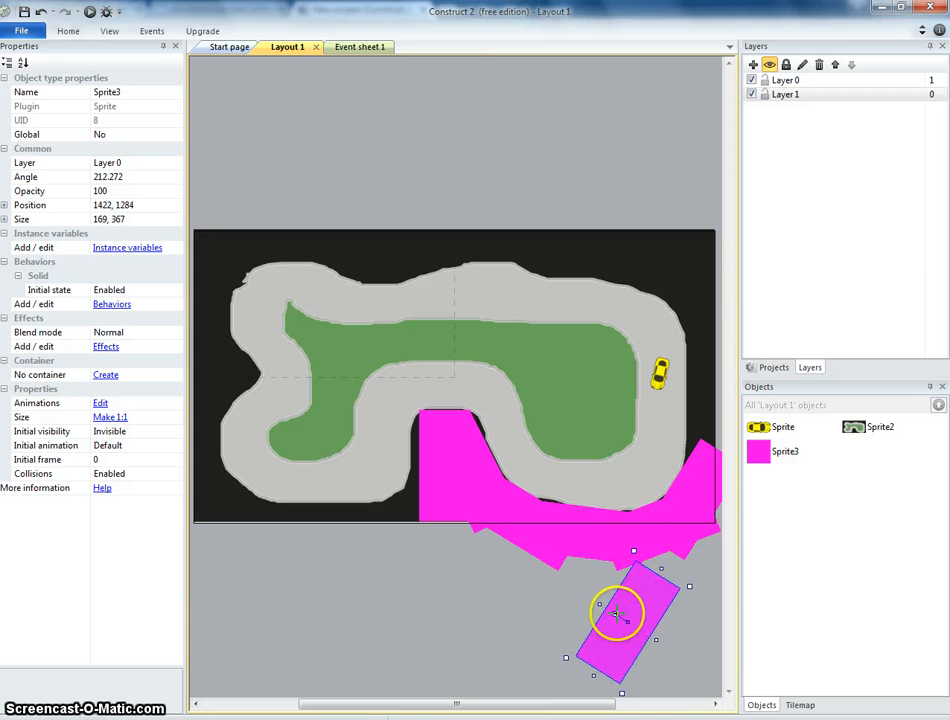
{"action": "left_click_drag", "start_coordinate": [617, 614], "coordinate": [706, 458]}
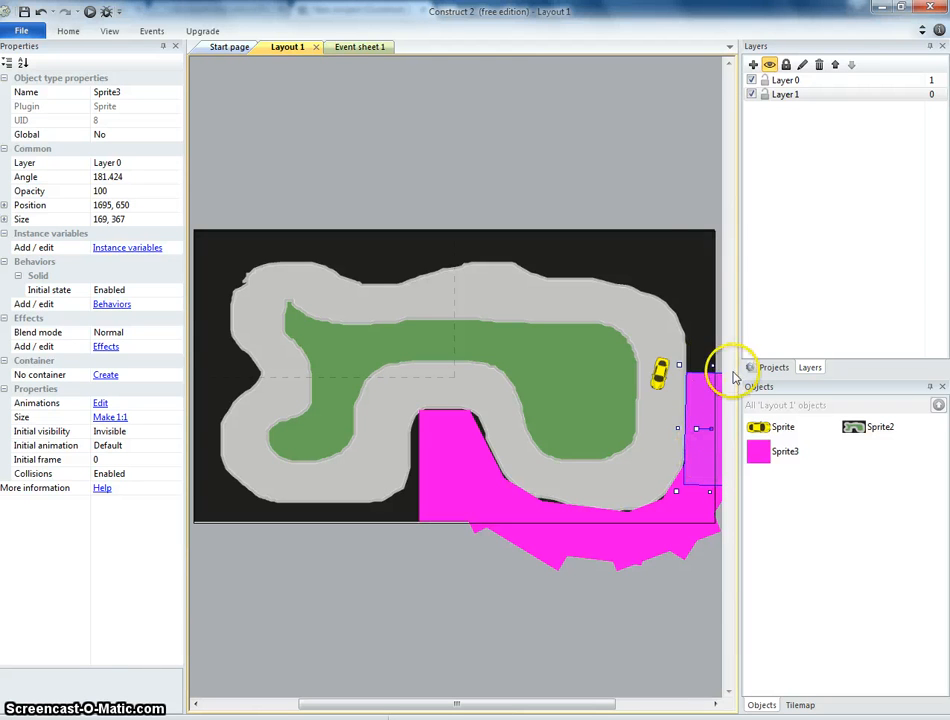
{"action": "left_click_drag", "start_coordinate": [710, 366], "coordinate": [713, 235]}
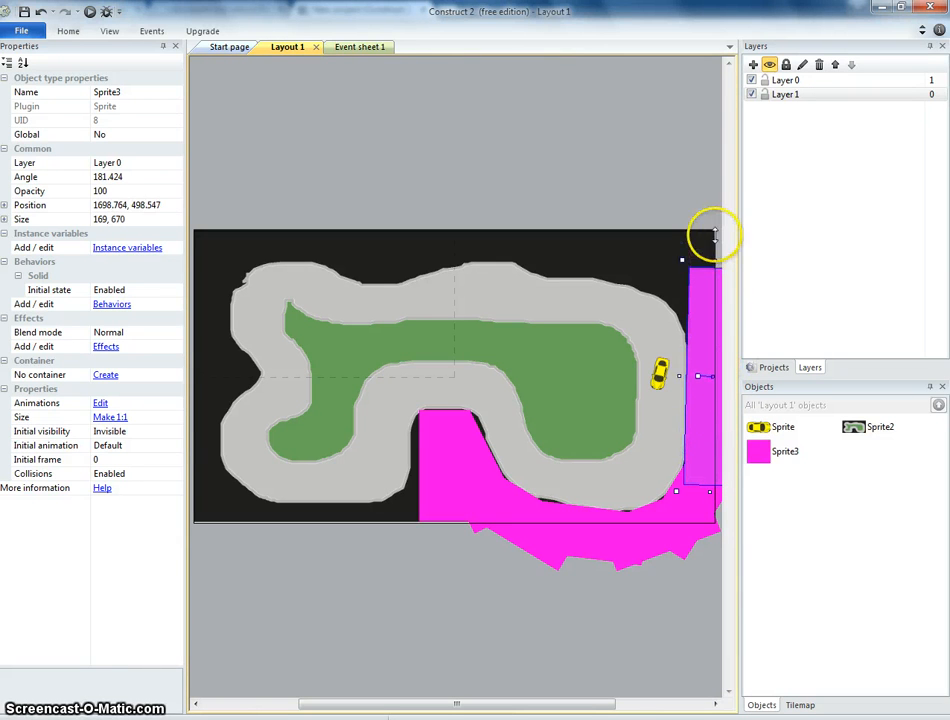
Preview the game and drive the car around the track with the arrow keys to test the blockers.
{"action": "left_click", "coordinate": [89, 12]}
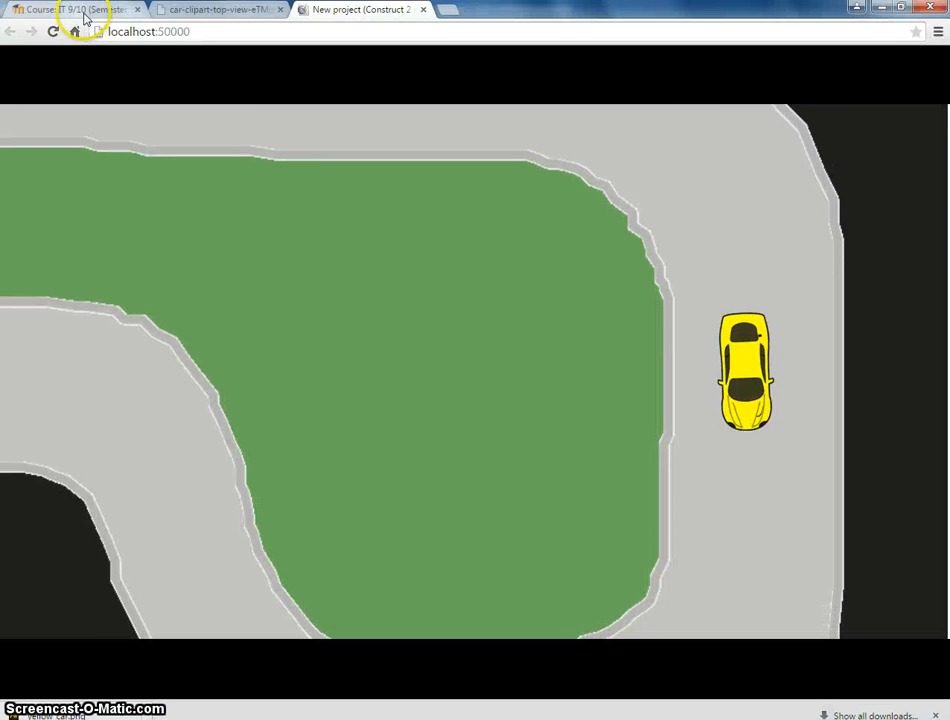
{"action": "key", "text": "Up"}
{"action": "key", "text": "Right"}
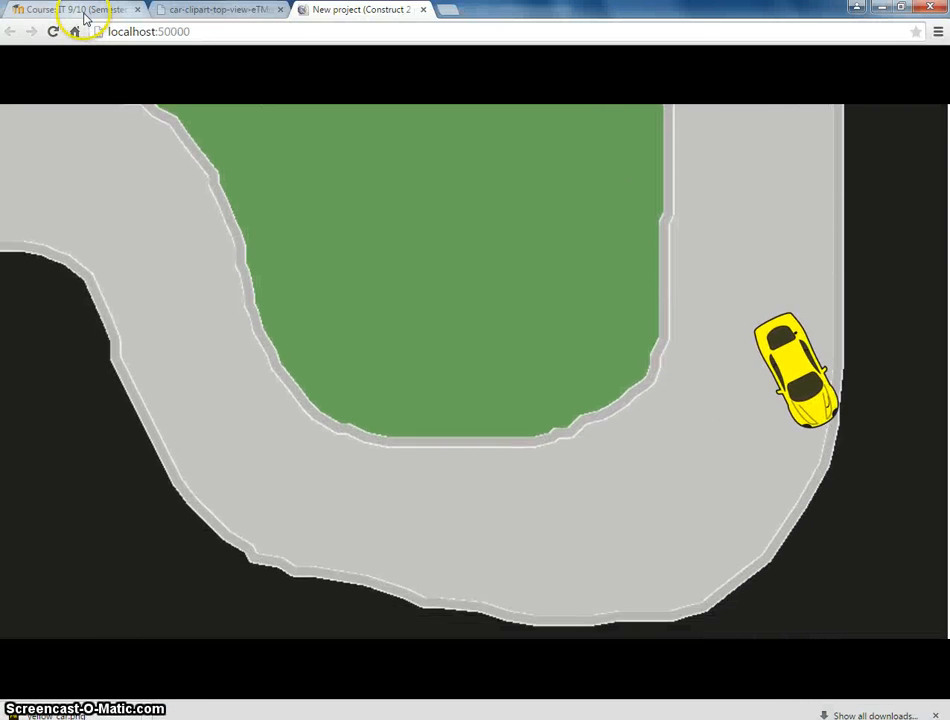
{"action": "key", "text": "Up"}
{"action": "key", "text": "Right"}
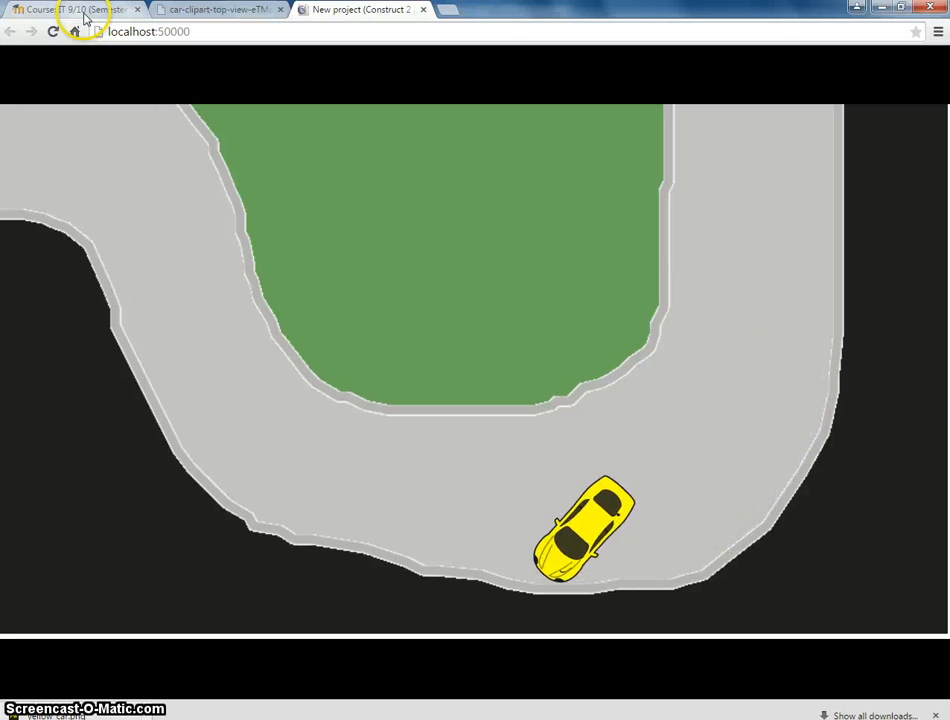
{"action": "key", "text": "Up"}
{"action": "key", "text": "Right"}
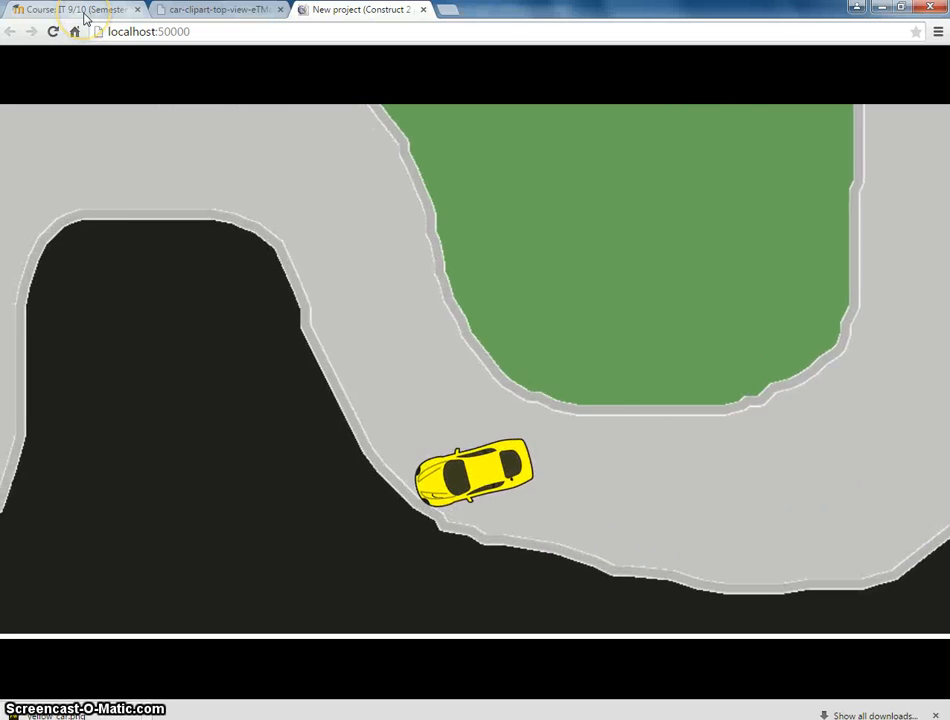
{"action": "key", "text": "Up"}
{"action": "key", "text": "Right"}
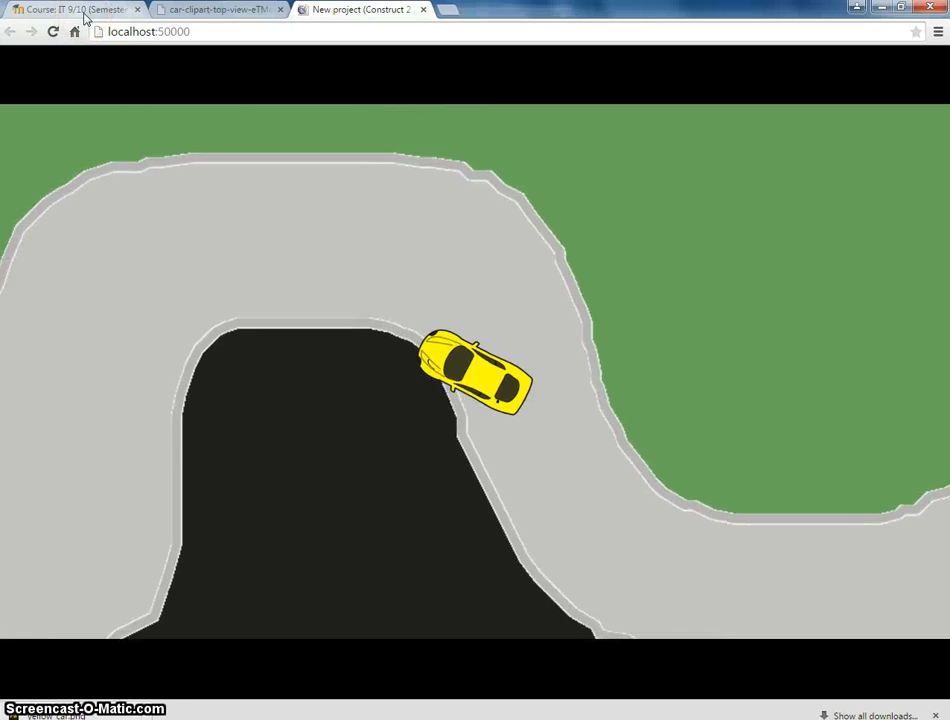
{"action": "key", "text": "Up"}
{"action": "key", "text": "Left"}
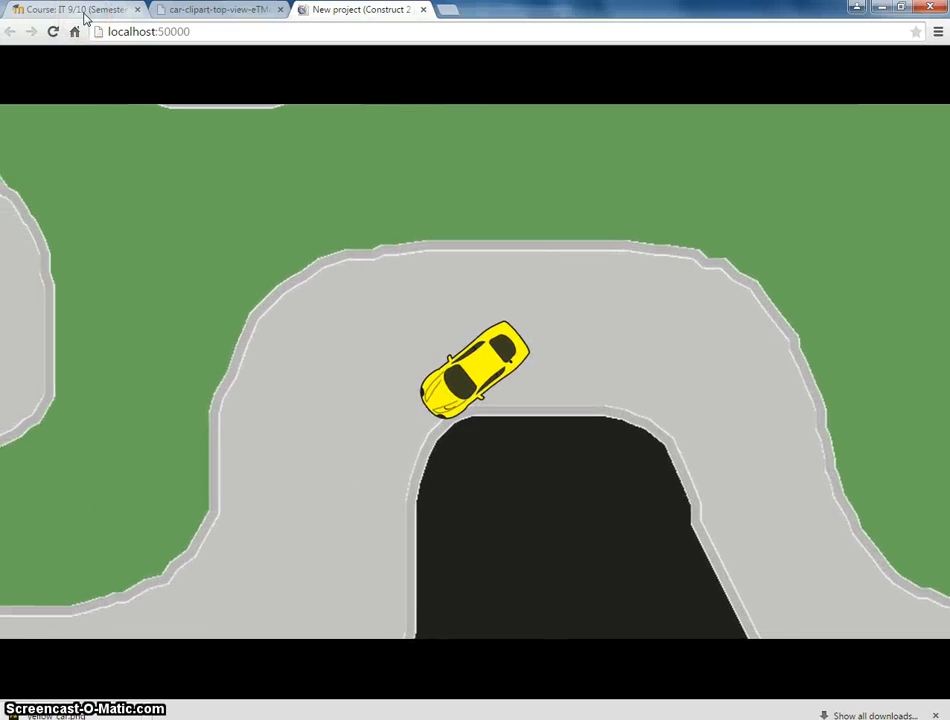
{"action": "key", "text": "Up"}
{"action": "key", "text": "Left"}
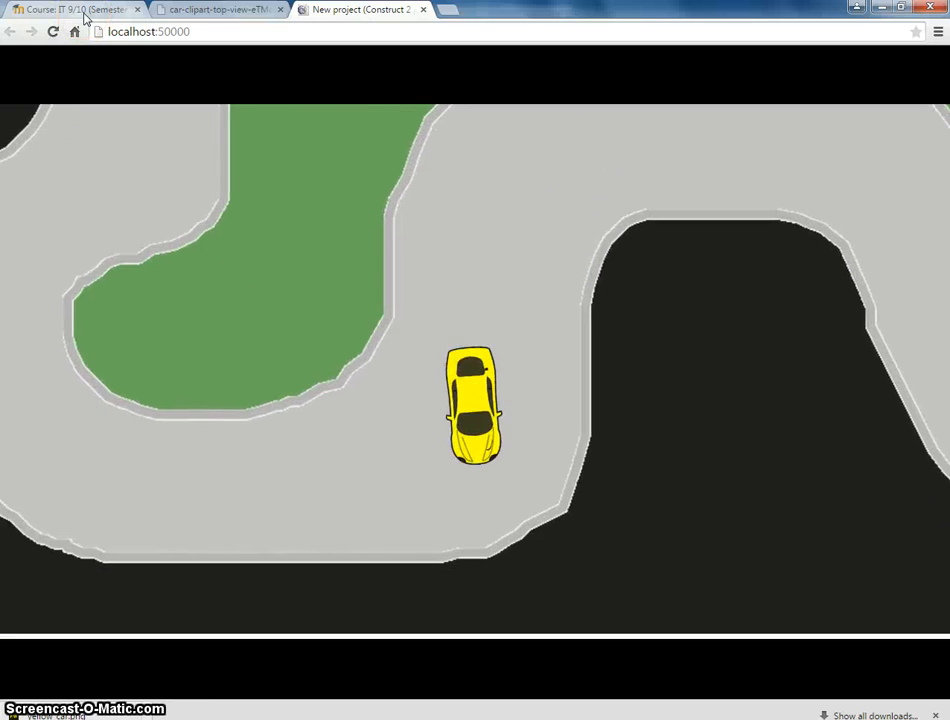
{"action": "key", "text": "Up"}
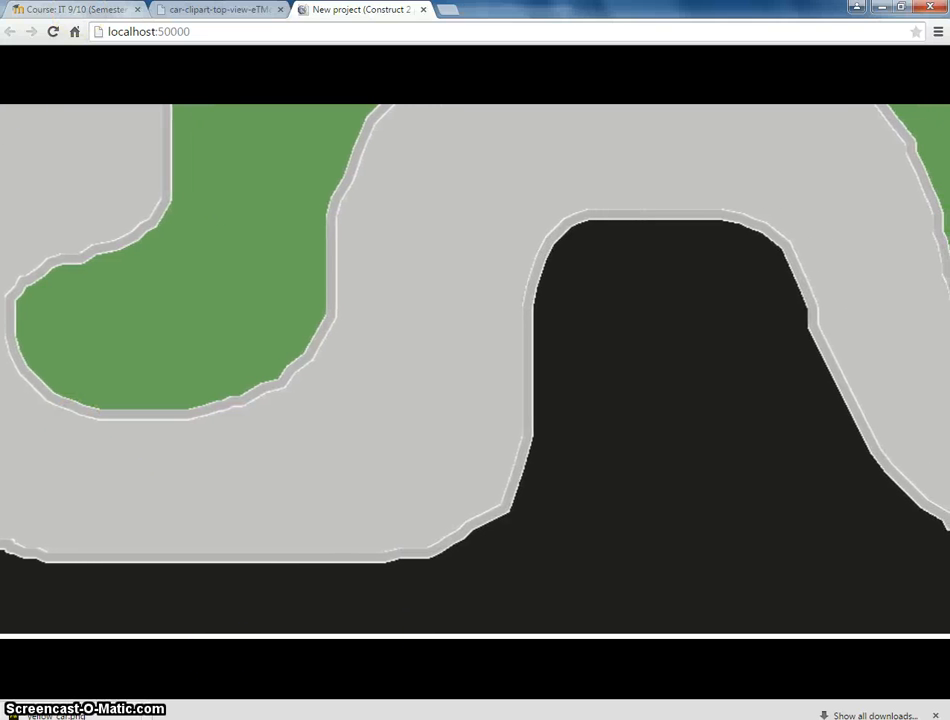
{"action": "key", "text": "alt+Tab"}
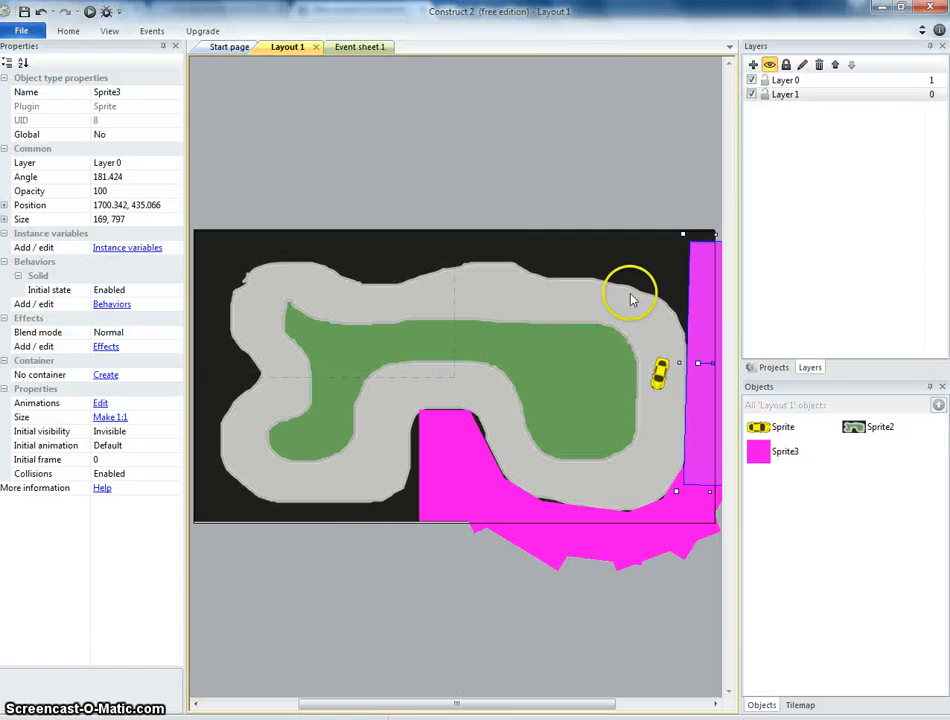
Select the angled blocker in the middle gap and nudge it slightly to fit the track edge.
{"action": "left_click", "coordinate": [433, 452]}
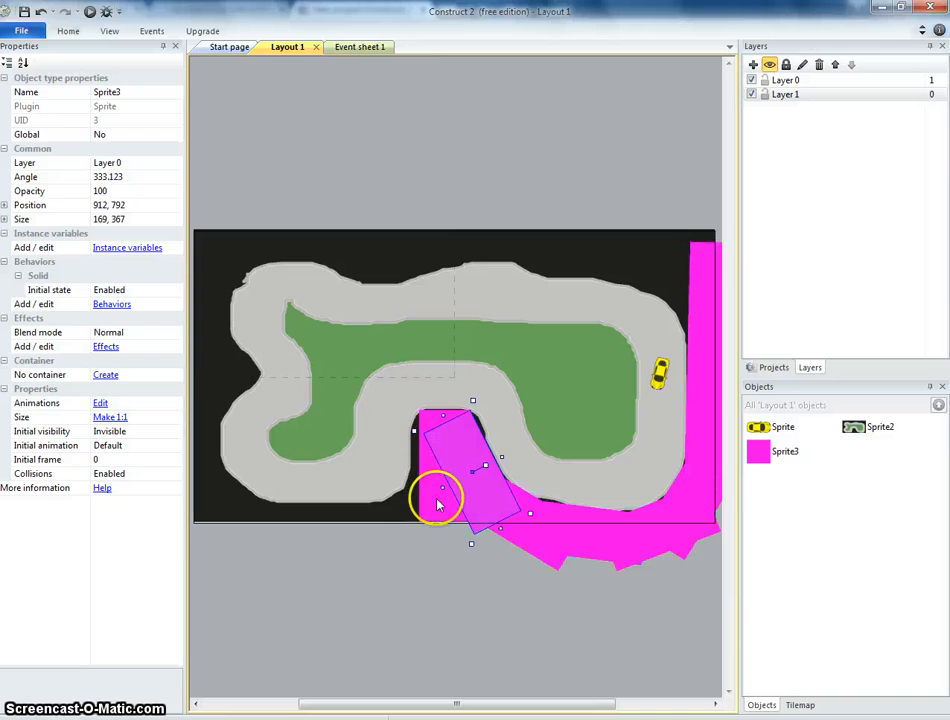
{"action": "left_click", "coordinate": [433, 509]}
{"action": "mouse_move", "coordinate": [436, 512]}
{"action": "left_mouse_down", "text": "ctrl"}
{"action": "mouse_move", "coordinate": [420, 527]}
{"action": "mouse_move", "coordinate": [443, 485]}
{"action": "mouse_move", "coordinate": [426, 518]}
{"action": "mouse_move", "coordinate": [448, 502]}
{"action": "mouse_move", "coordinate": [448, 518]}
{"action": "left_mouse_up", "text": "ctrl"}
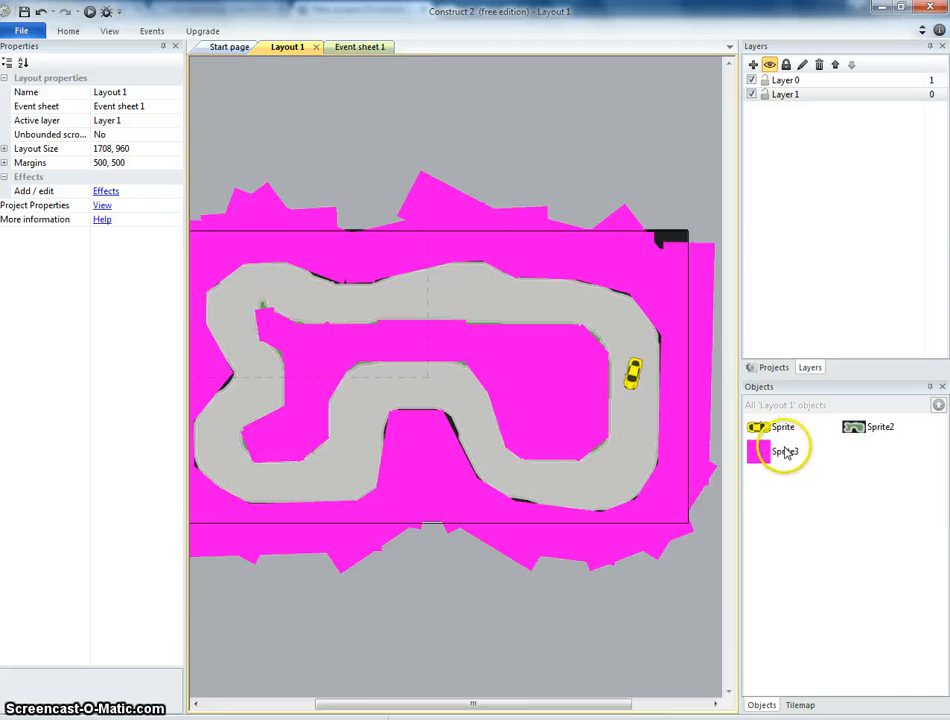
Rename the magenta blocker object as wall and the car object as player1.
{"action": "right_click", "coordinate": [785, 456]}
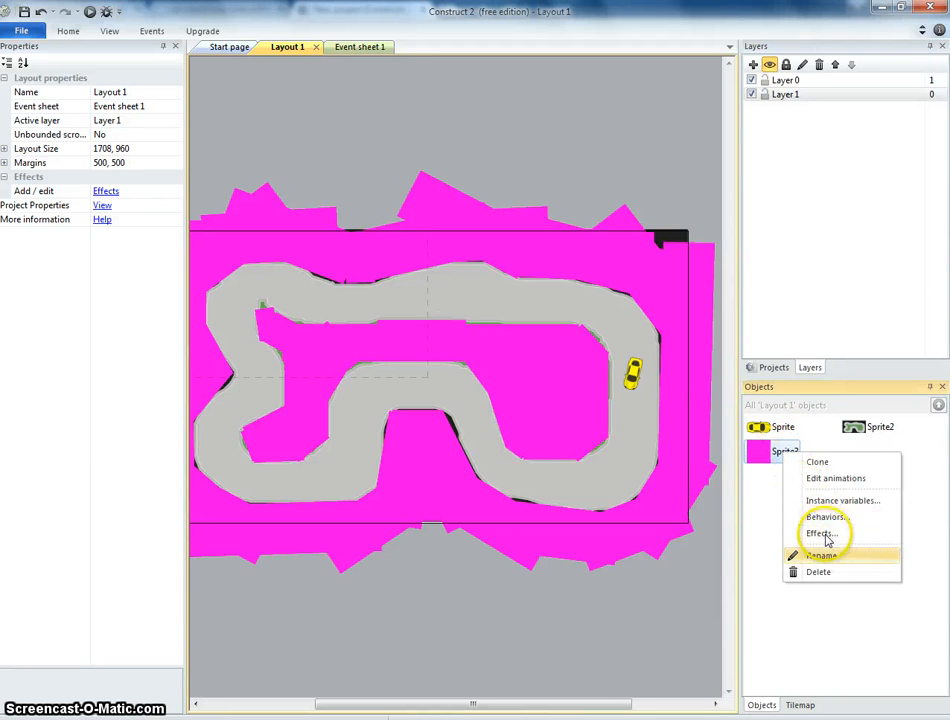
{"action": "left_click", "coordinate": [828, 558]}
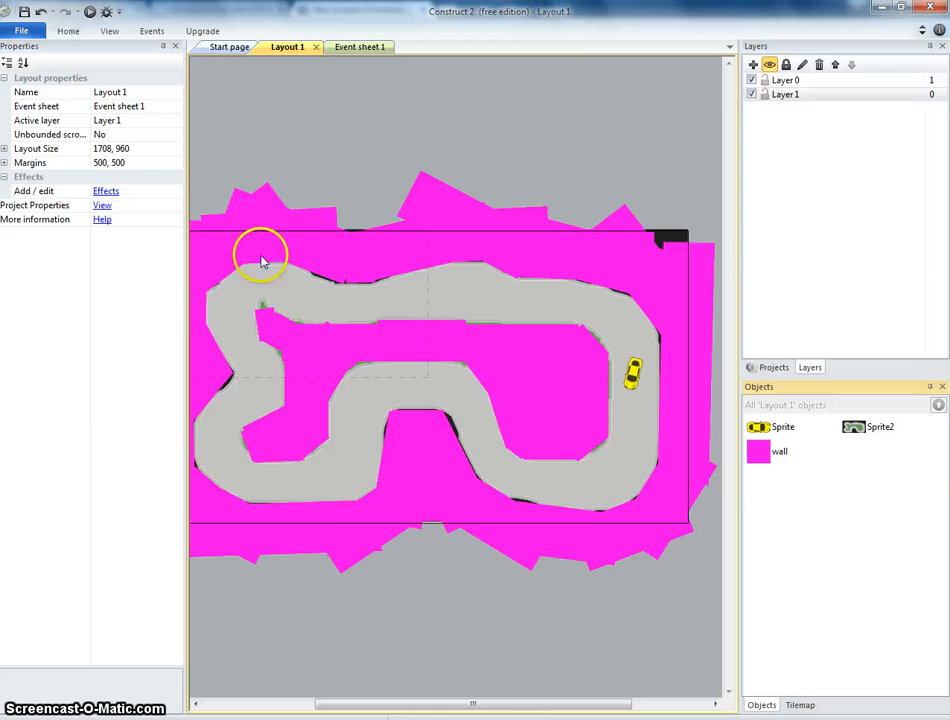
{"action": "right_click", "coordinate": [792, 428]}
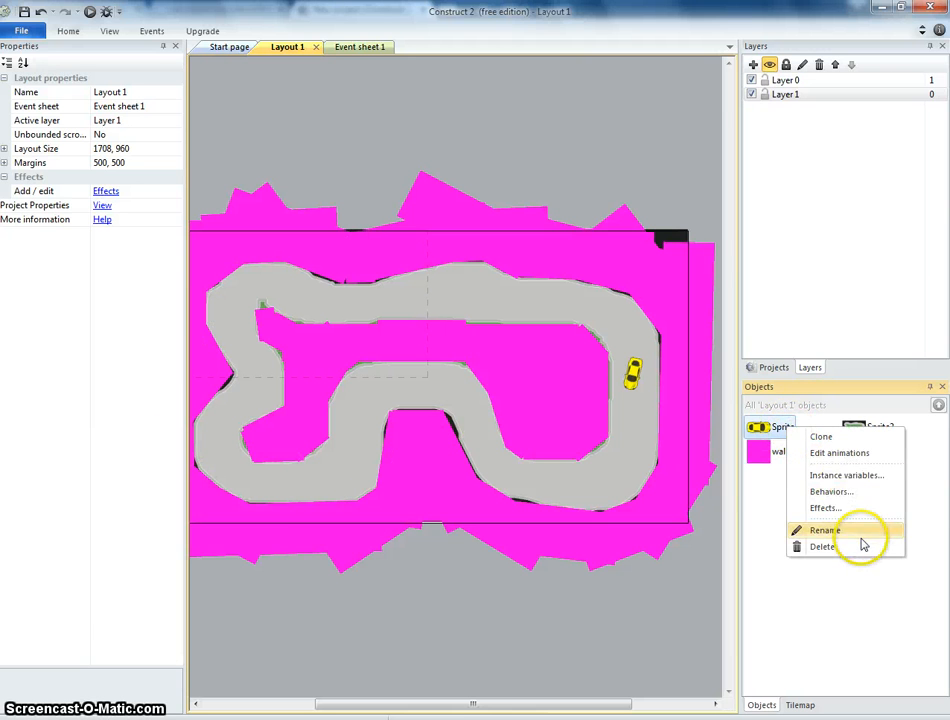
{"action": "left_click", "coordinate": [861, 533]}
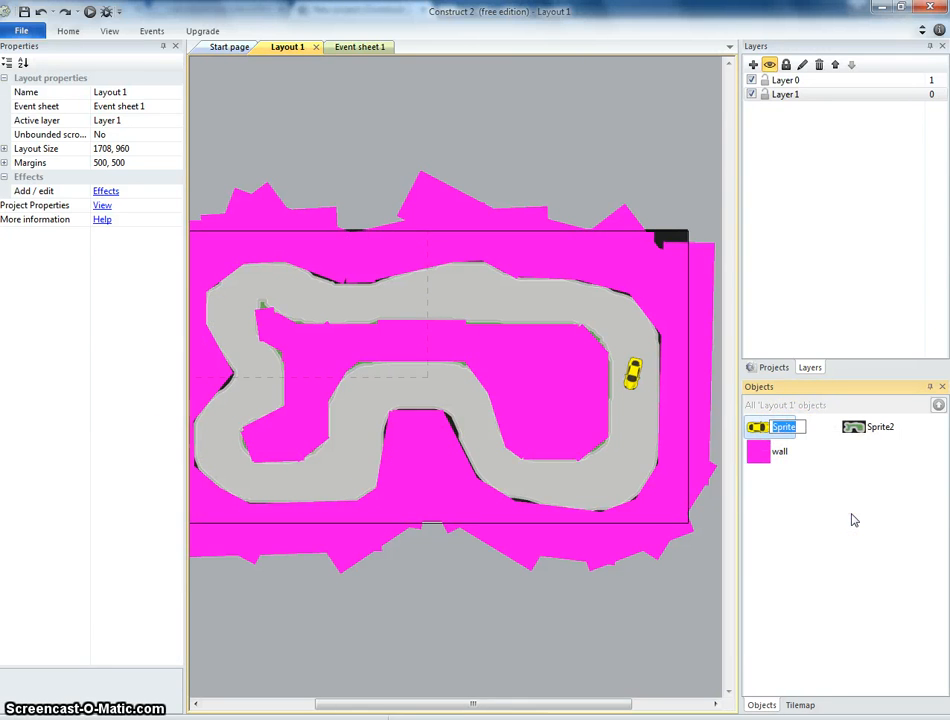
{"action": "left_click", "coordinate": [871, 423]}
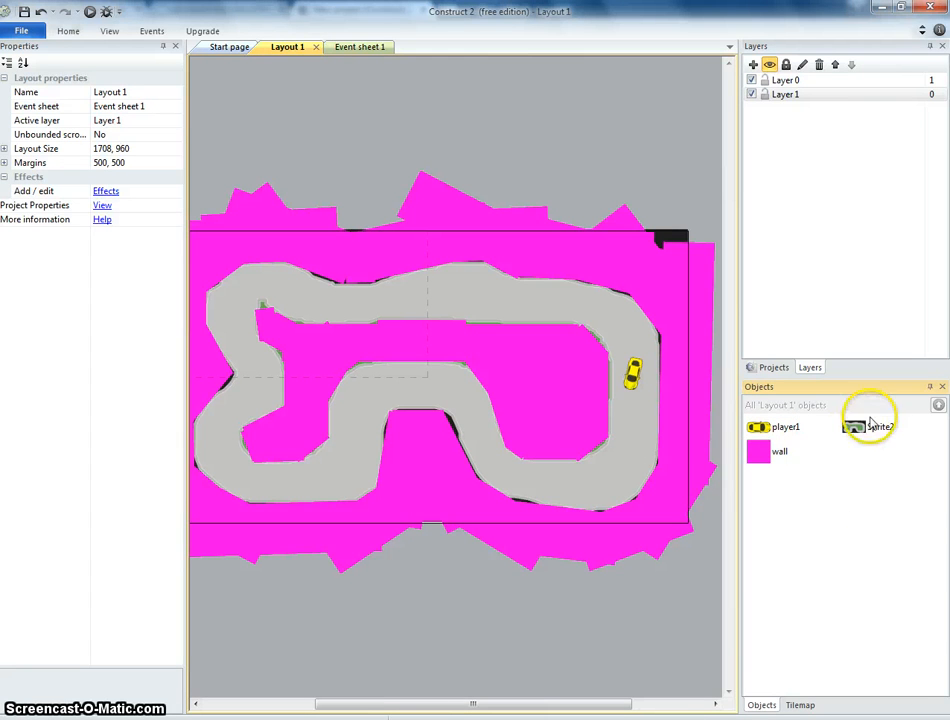
Rename the track sprite object as track1.
{"action": "right_click", "coordinate": [890, 427]}
{"action": "left_click", "coordinate": [812, 526]}
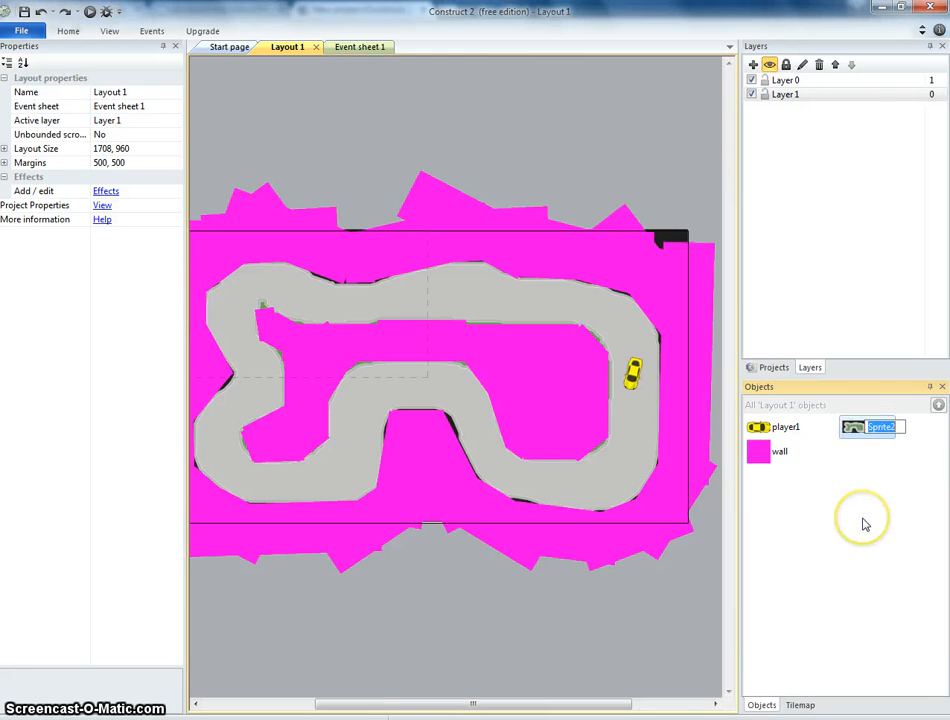
{"action": "type", "text": "track 1"}
{"action": "key", "text": "Return"}
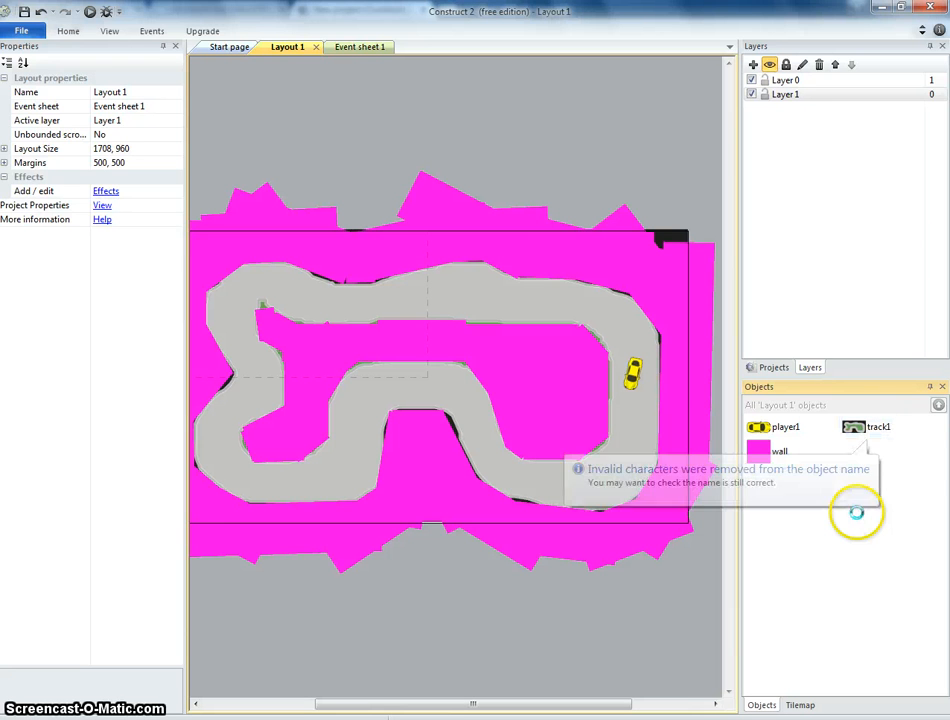
{"action": "left_click", "coordinate": [846, 470]}
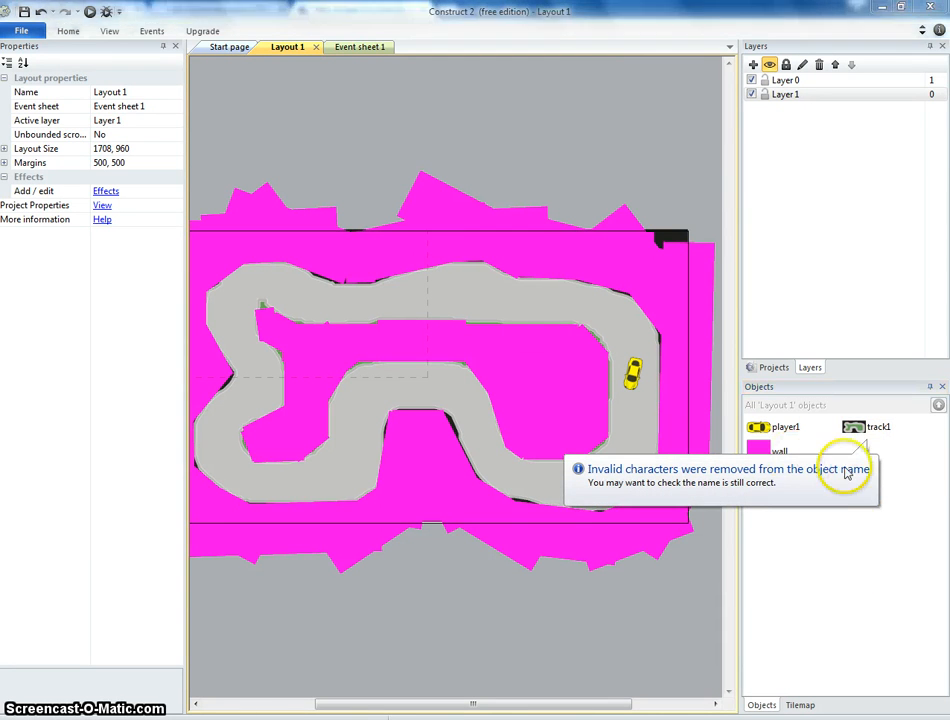
Preview the game again and drive the car around the track with the arrow keys.
{"action": "left_click", "coordinate": [89, 12]}
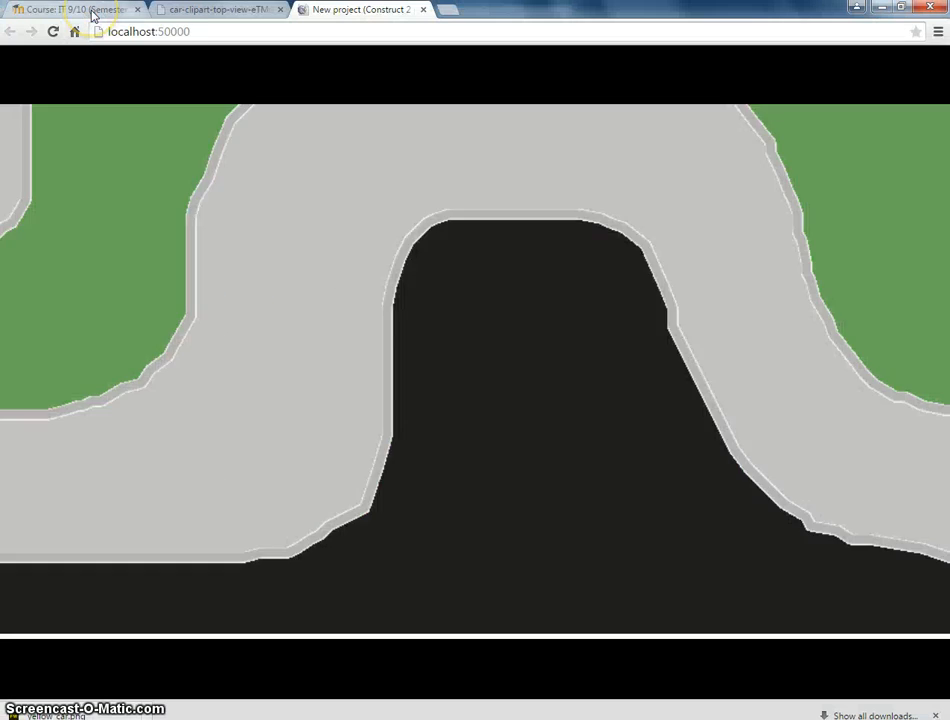
{"action": "key", "text": "Up"}
{"action": "key", "text": "Left"}
{"action": "key", "text": "Right"}
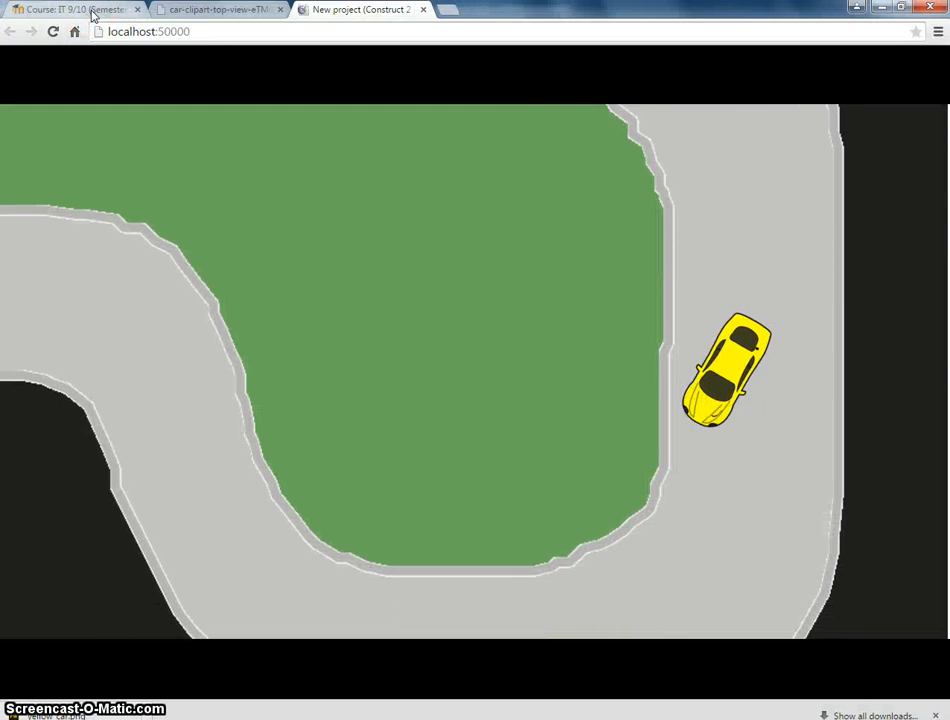
{"action": "key", "text": "Left"}
{"action": "key", "text": "Right"}
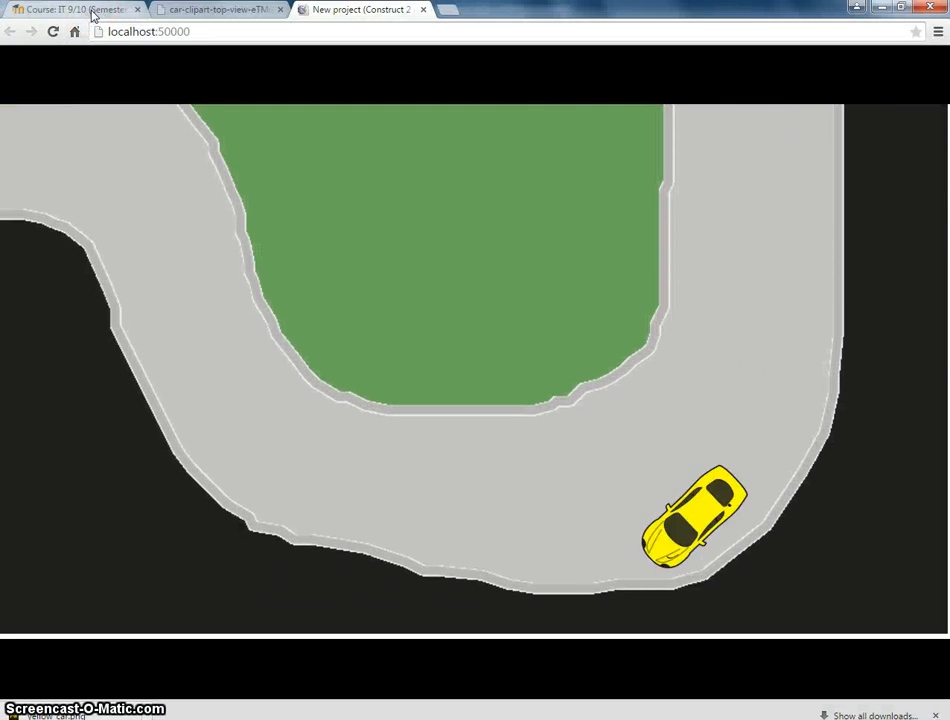
{"action": "key", "text": "Right"}
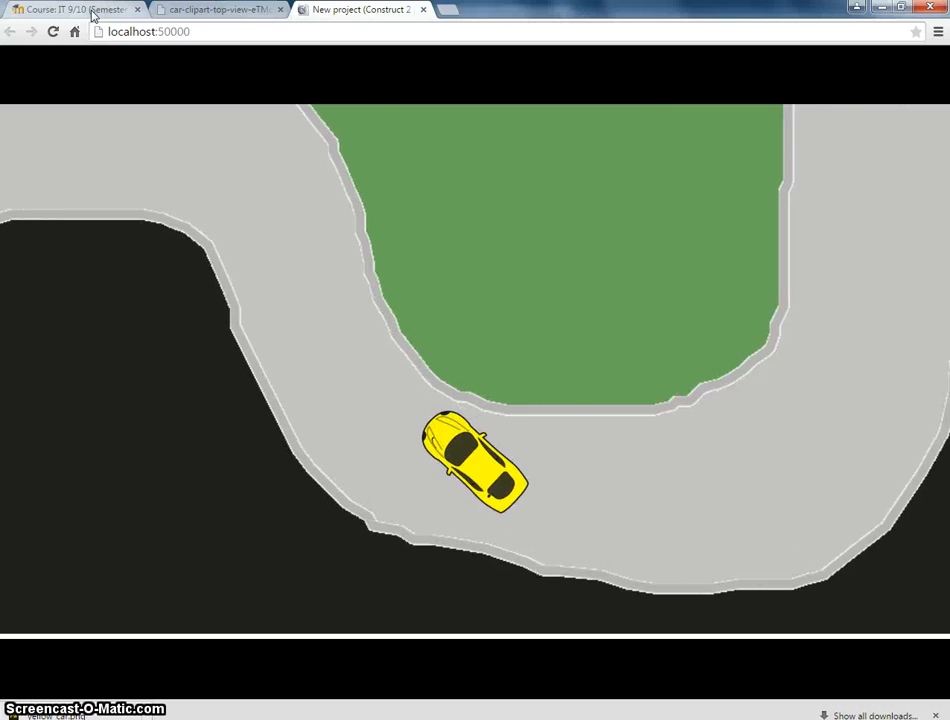
{"action": "key", "text": "Left"}
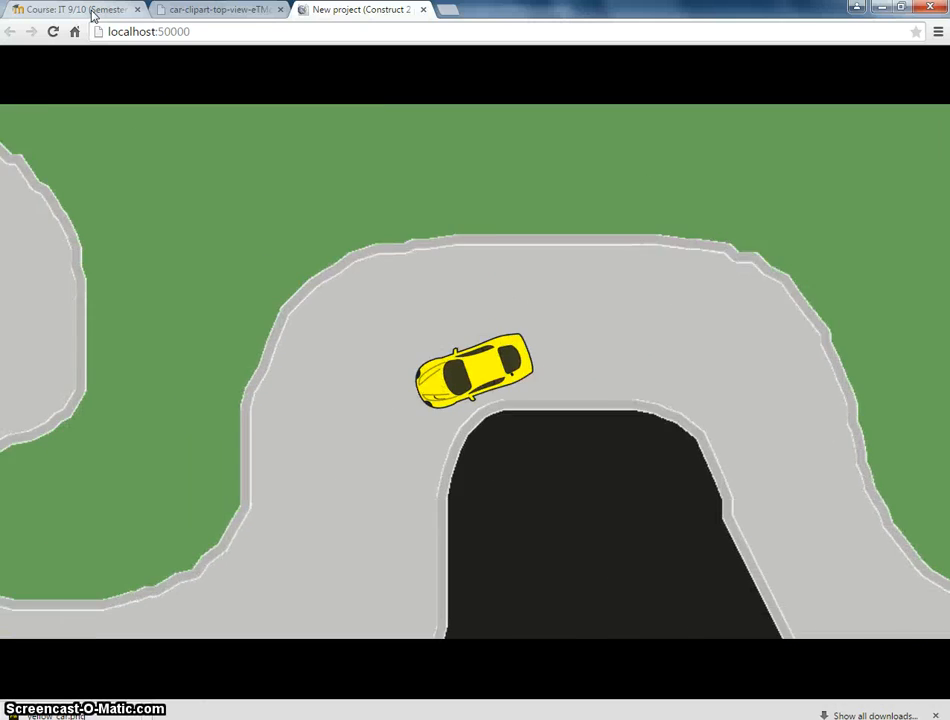
{"action": "key", "text": "Left"}
{"action": "key", "text": "Right"}
{"action": "key", "text": "Right"}
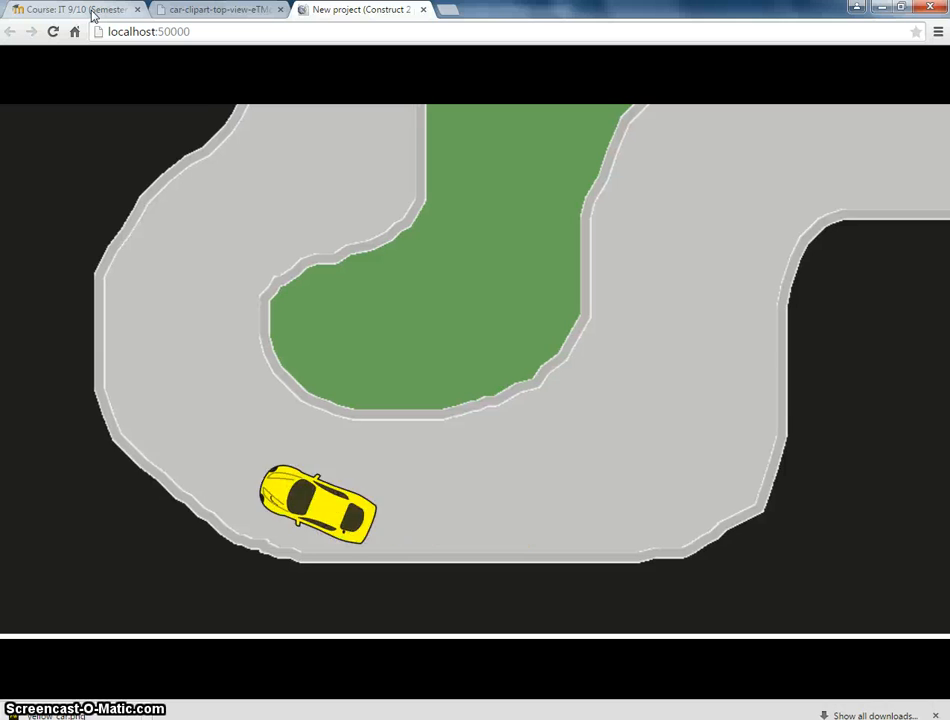
{"action": "key", "text": "Left"}
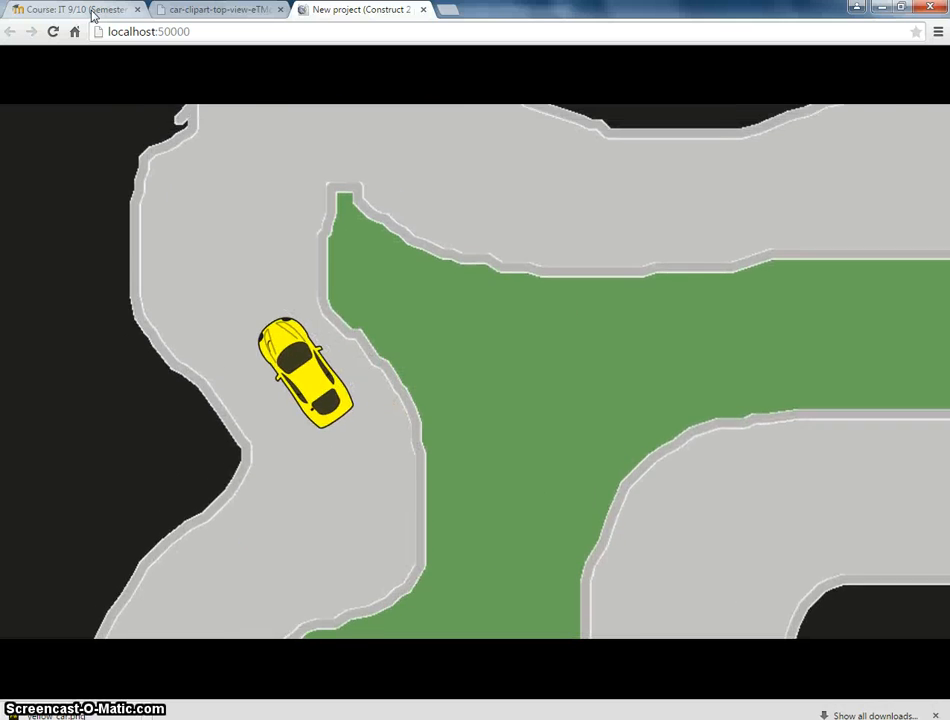
{"action": "key", "text": "Right"}
{"action": "key", "text": "Right"}
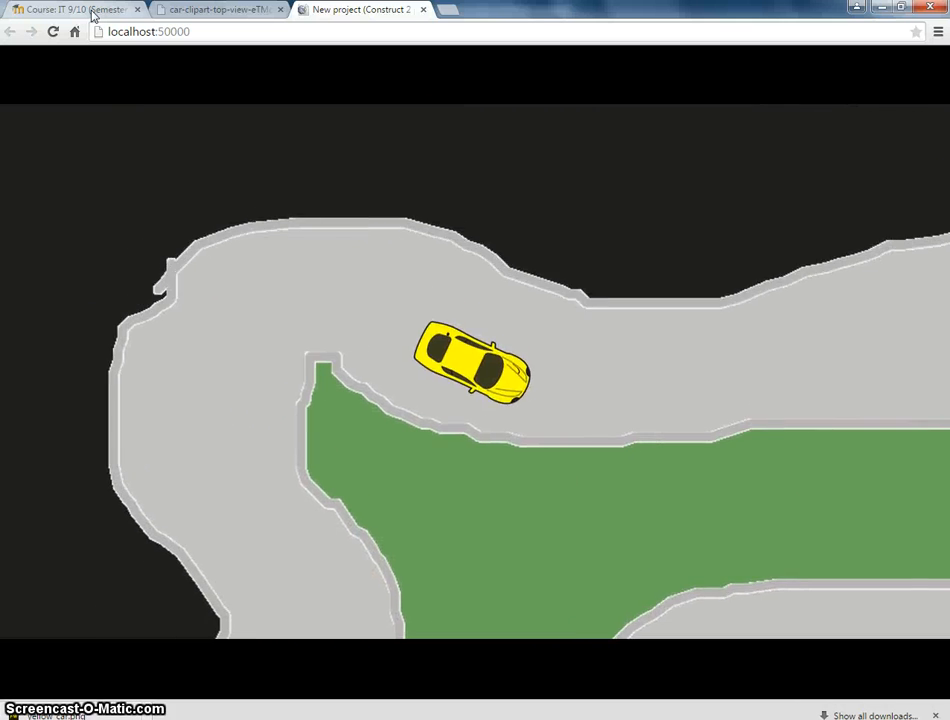
{"action": "key", "text": "Left"}
{"action": "key", "text": "Right"}
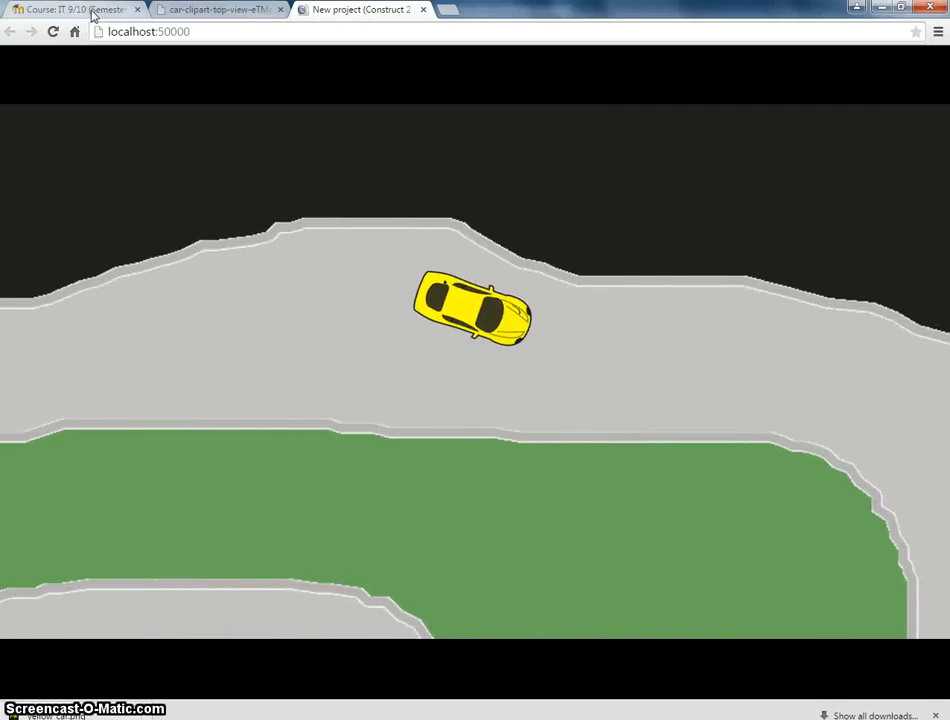
{"action": "key", "text": "Left"}
Keep steering the car through the track's bends with the arrow keys to test the walls.
{"action": "key", "text": "Right"}
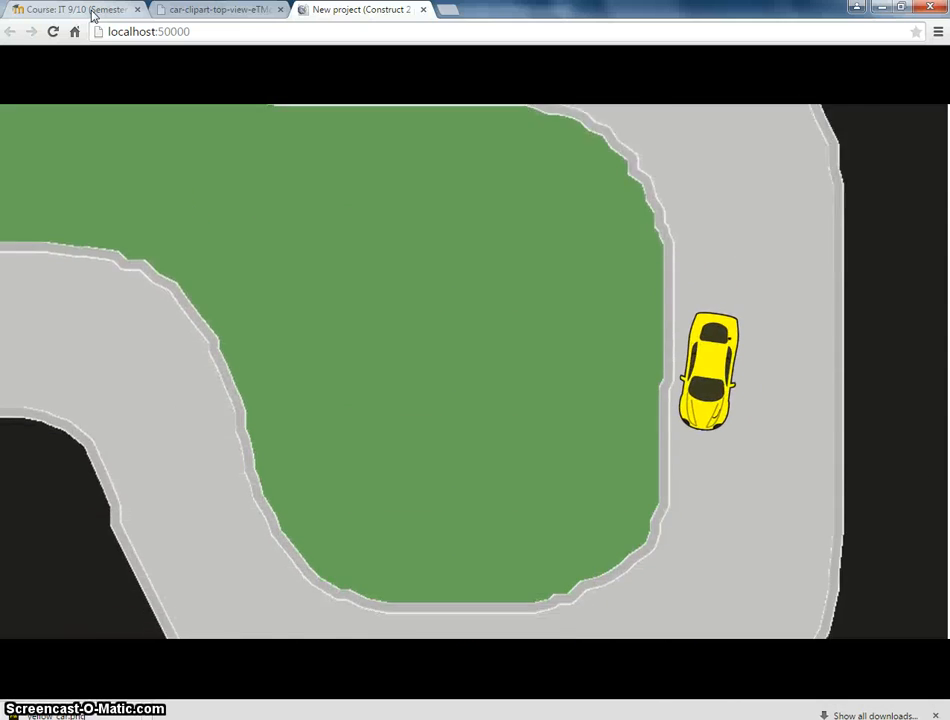
{"action": "key", "text": "Right"}
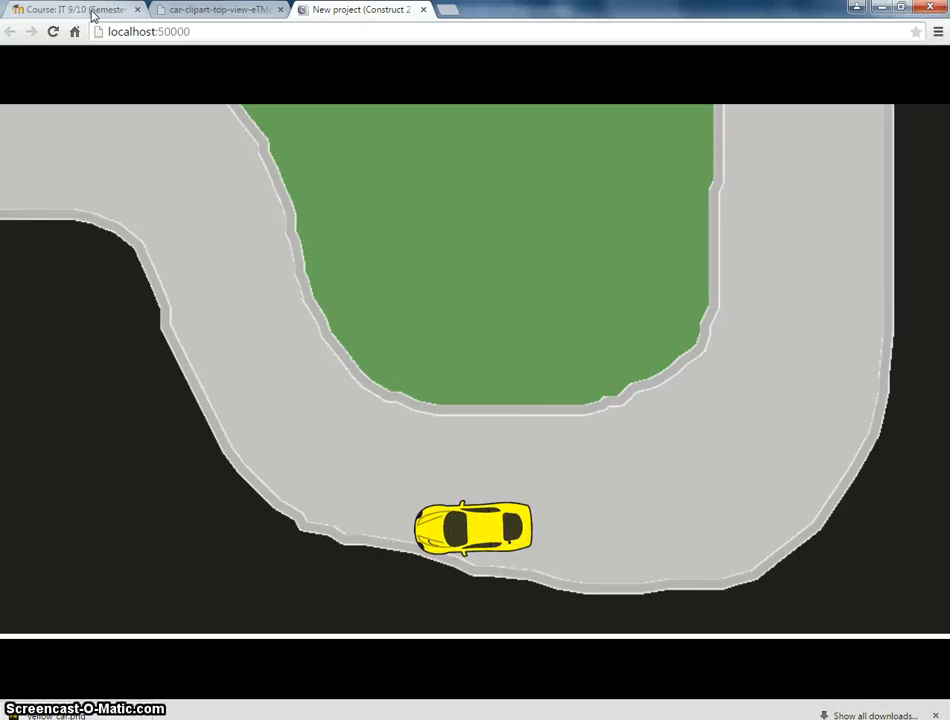
{"action": "key", "text": "Right"}
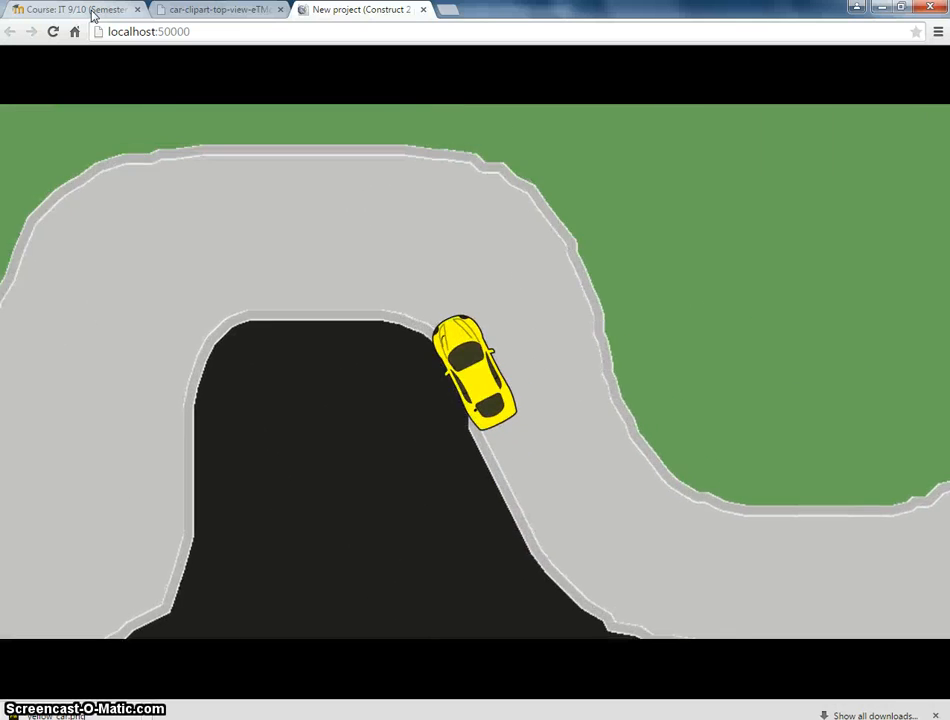
{"action": "key", "text": "Right"}
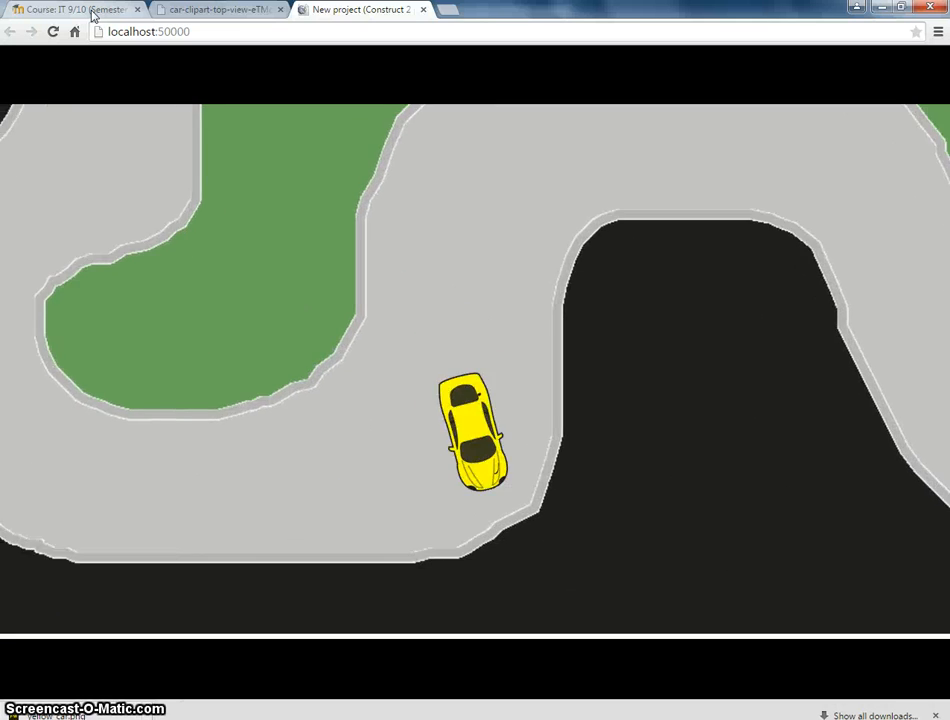
{"action": "key", "text": "Right"}
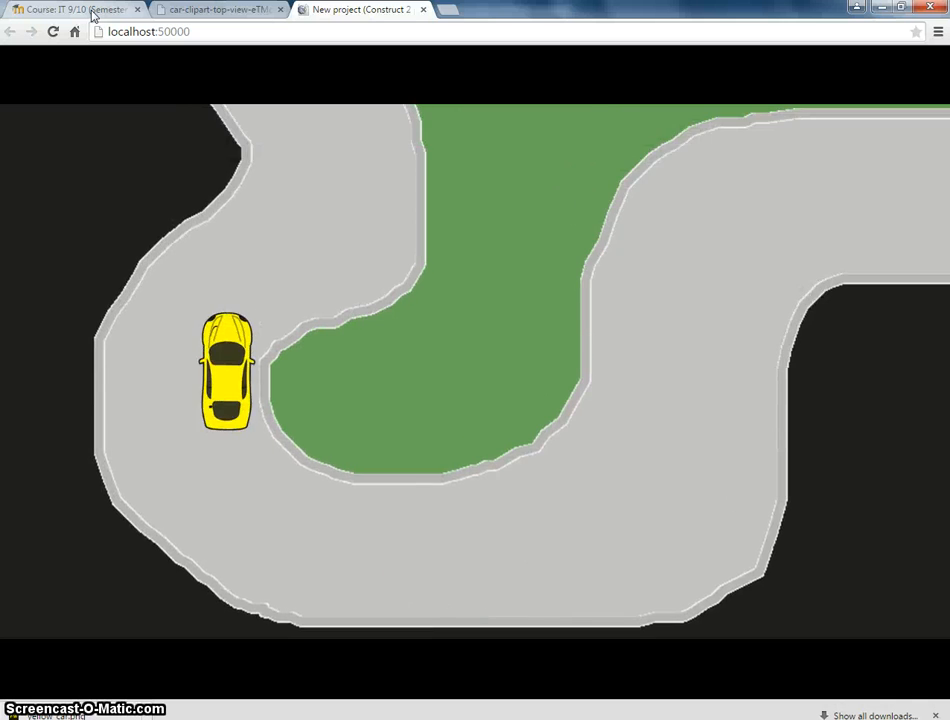
{"action": "key", "text": "Right"}
{"action": "key", "text": "Left"}
{"action": "key", "text": "Left"}
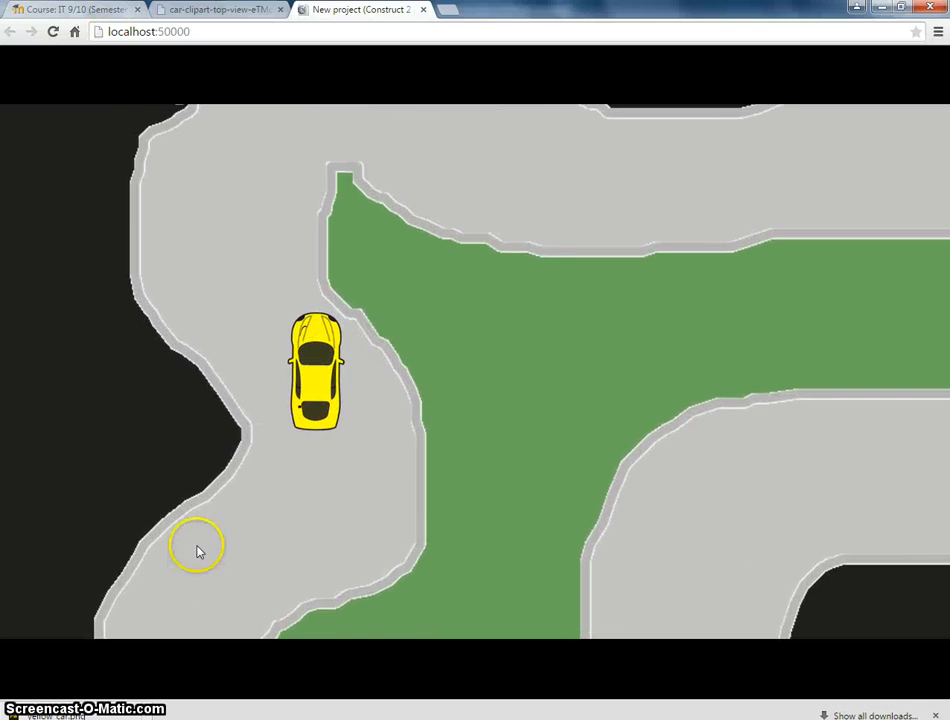
Return to the layout and shrink the player1 car to about 73 x 35 pixels.
{"action": "left_click", "coordinate": [248, 718]}
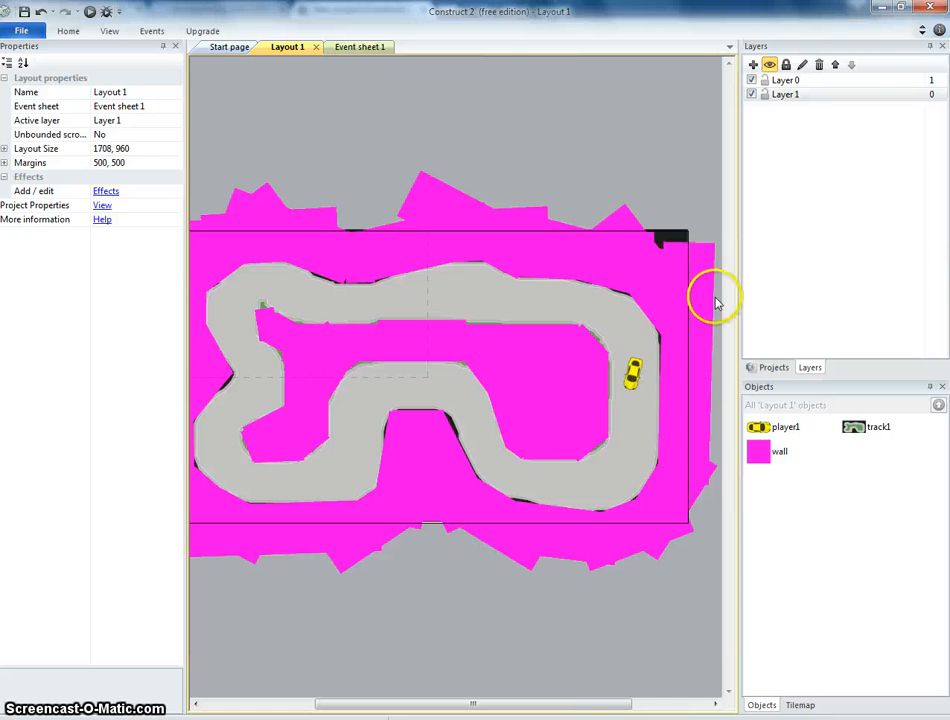
{"action": "left_click", "coordinate": [636, 385]}
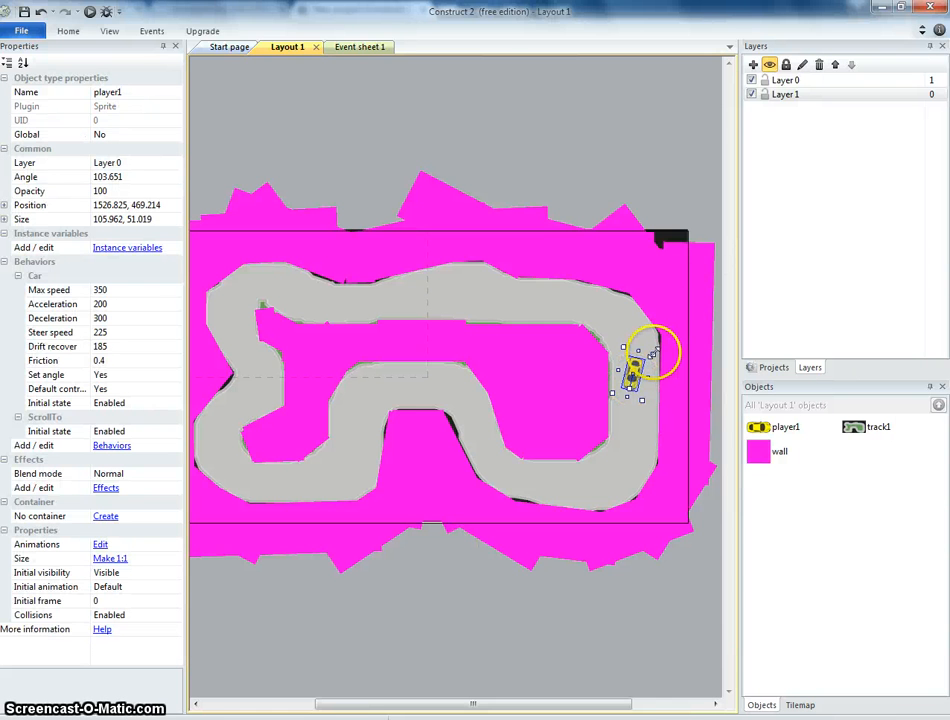
{"action": "left_click_drag", "start_coordinate": [648, 362], "coordinate": [659, 368]}
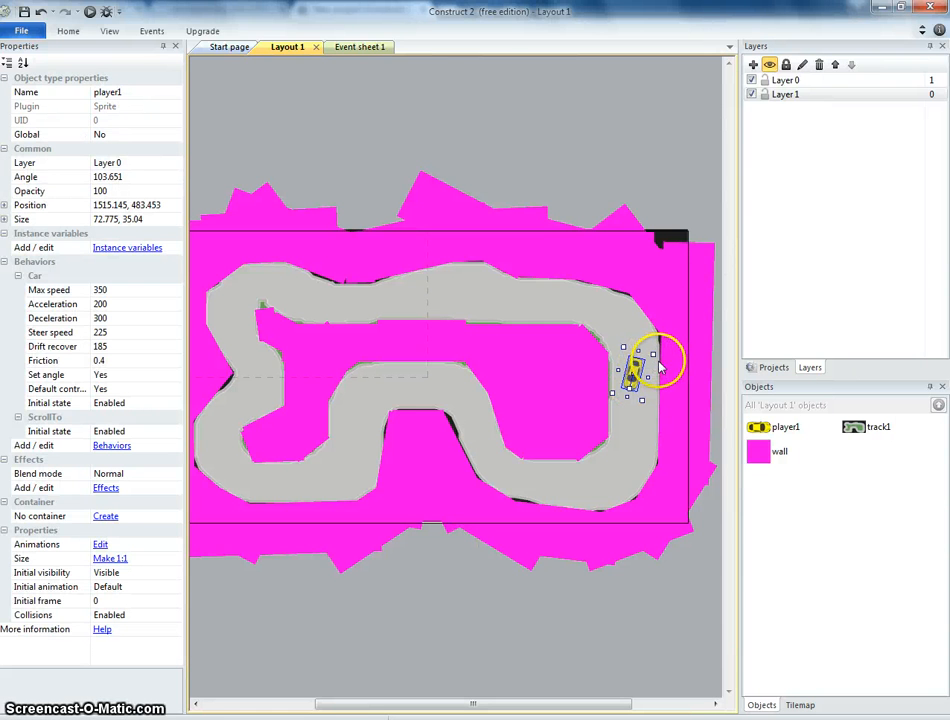
Preview the game and drive the smaller car around the track with the arrow keys.
{"action": "left_click", "coordinate": [89, 12]}
{"action": "key", "text": "Up"}
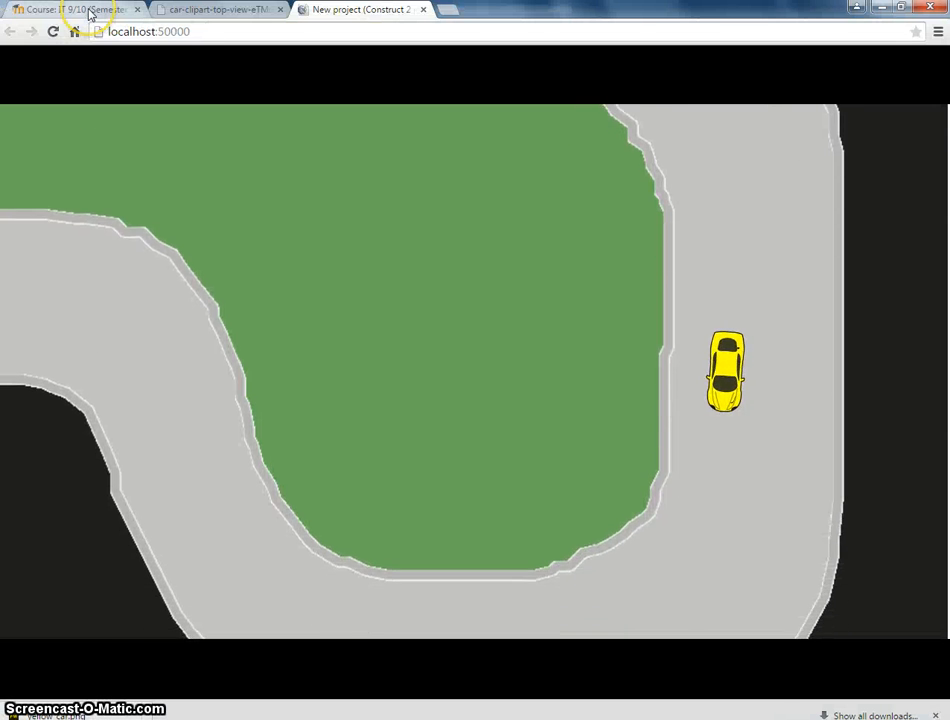
{"action": "key", "text": "Right"}
{"action": "key", "text": "Up"}
{"action": "key", "text": "Right"}
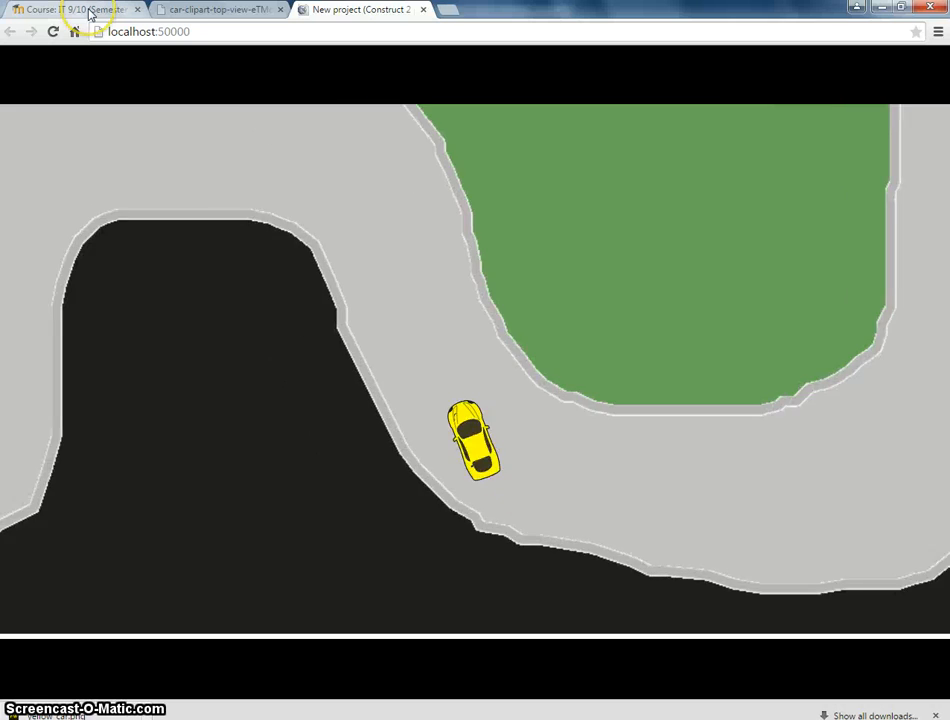
{"action": "key", "text": "Left"}
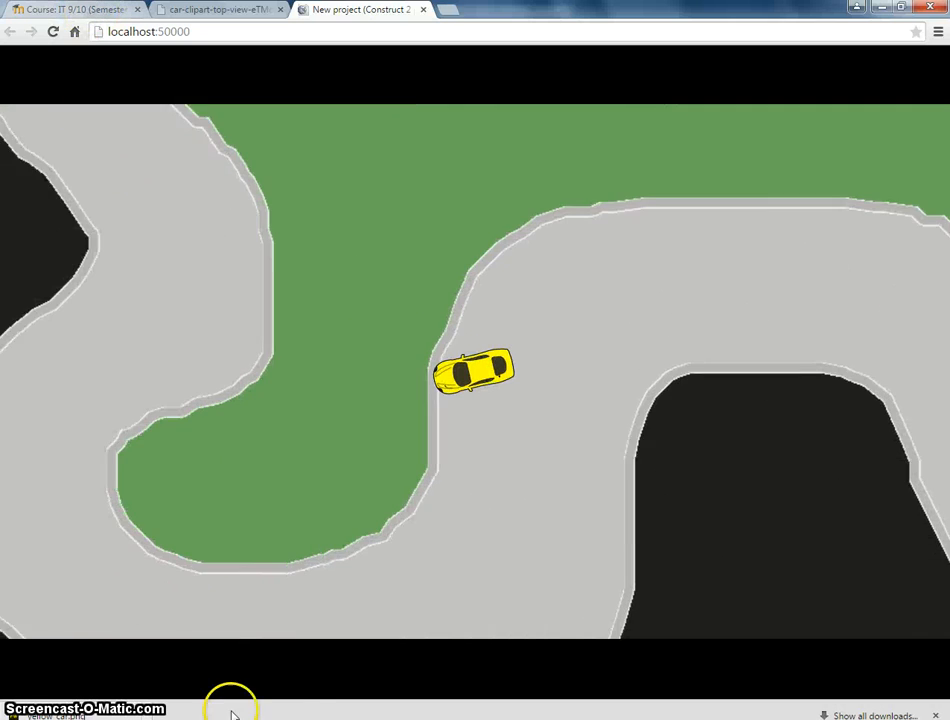
Set player1's Car Max speed to 500 and preview the game.
{"action": "left_click", "coordinate": [238, 719]}
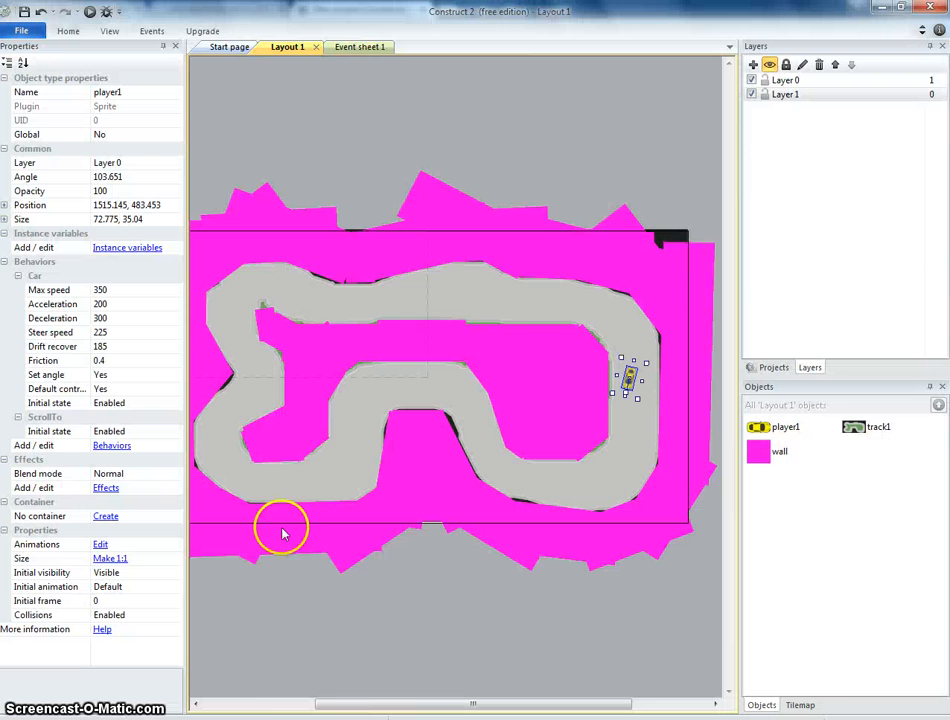
{"action": "left_click", "coordinate": [136, 291]}
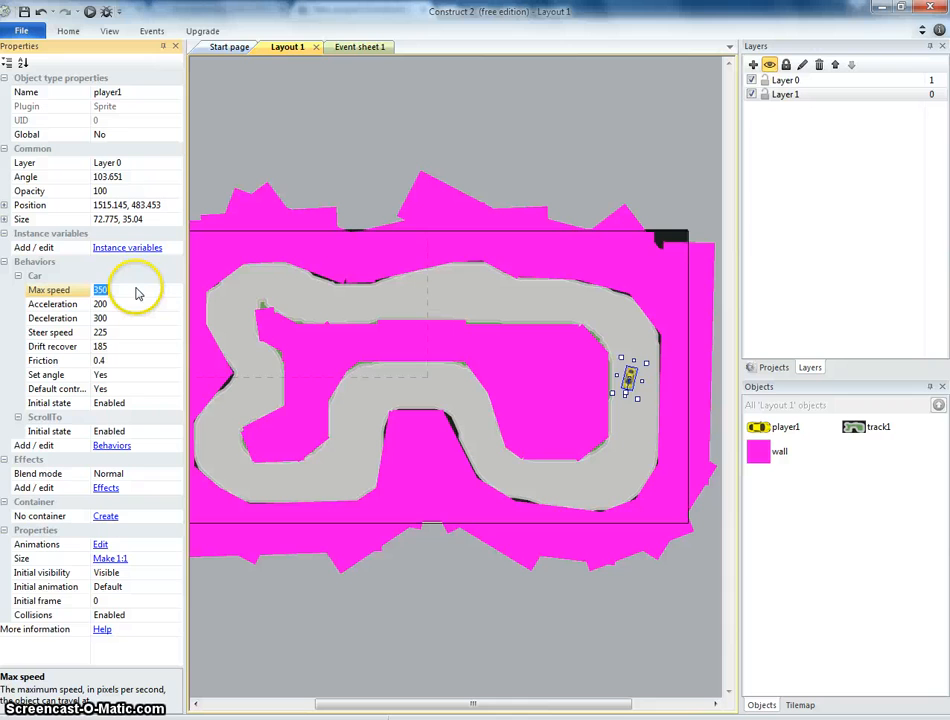
{"action": "left_click", "coordinate": [89, 11]}
Drive the faster car around the whole track with the arrow keys.
{"action": "key", "text": "Up"}
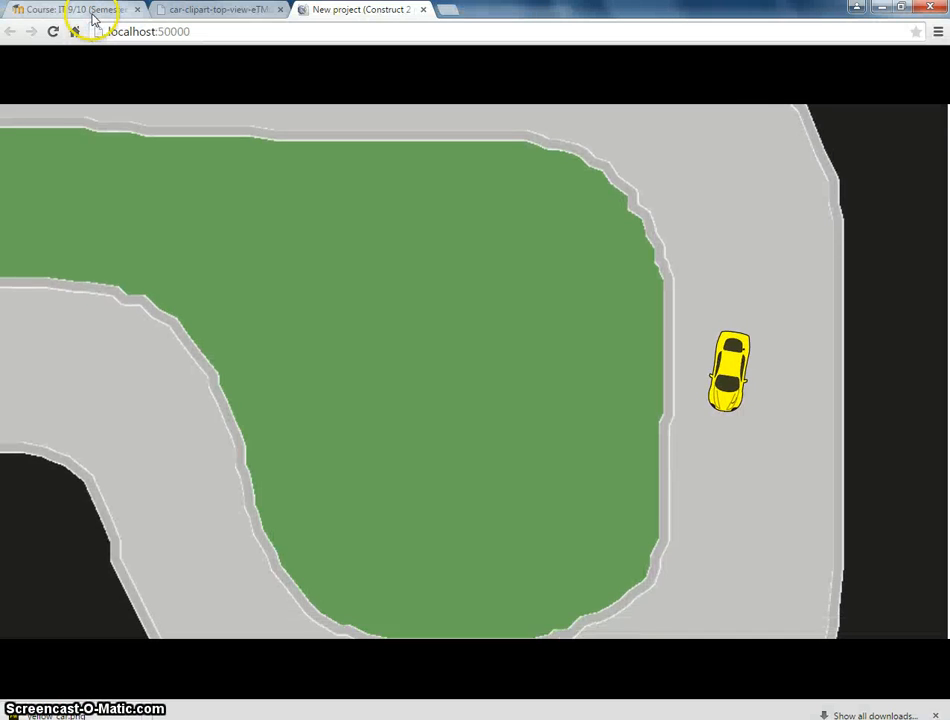
{"action": "key", "text": "Left"}
{"action": "key", "text": "Right"}
{"action": "key", "text": "Right"}
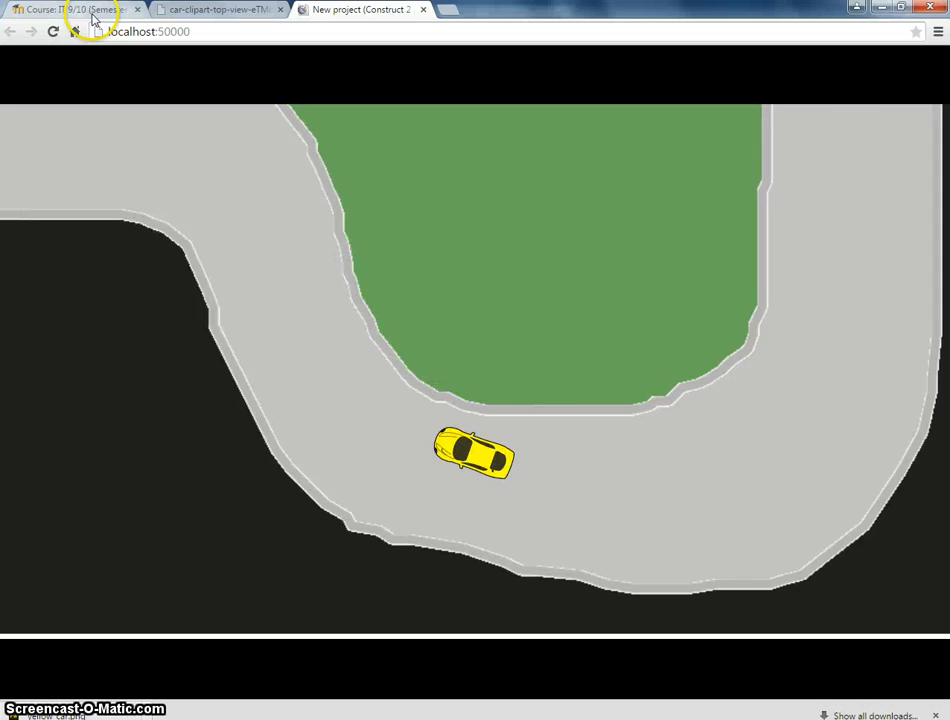
{"action": "key", "text": "Left"}
{"action": "key", "text": "Left"}
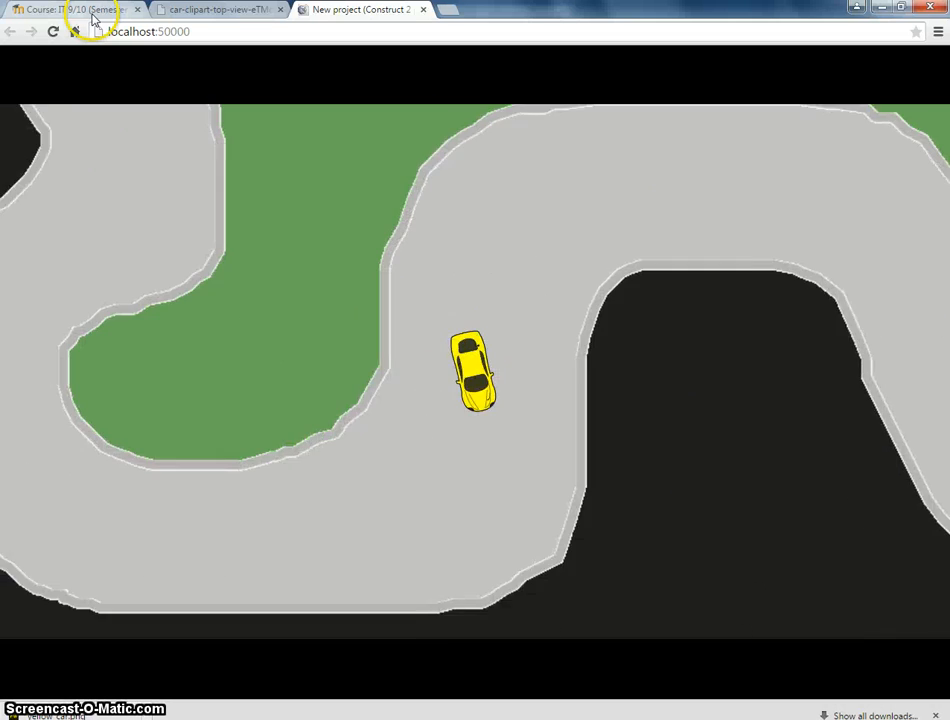
{"action": "key", "text": "Right"}
{"action": "key", "text": "Right"}
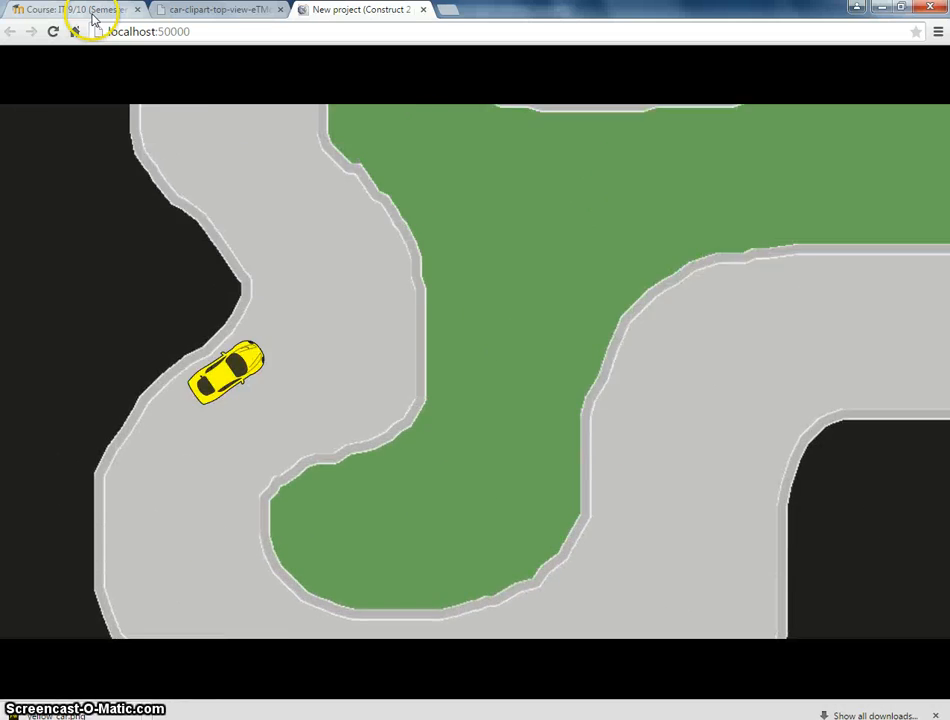
{"action": "key", "text": "Left"}
{"action": "key", "text": "Right"}
{"action": "key", "text": "Left"}
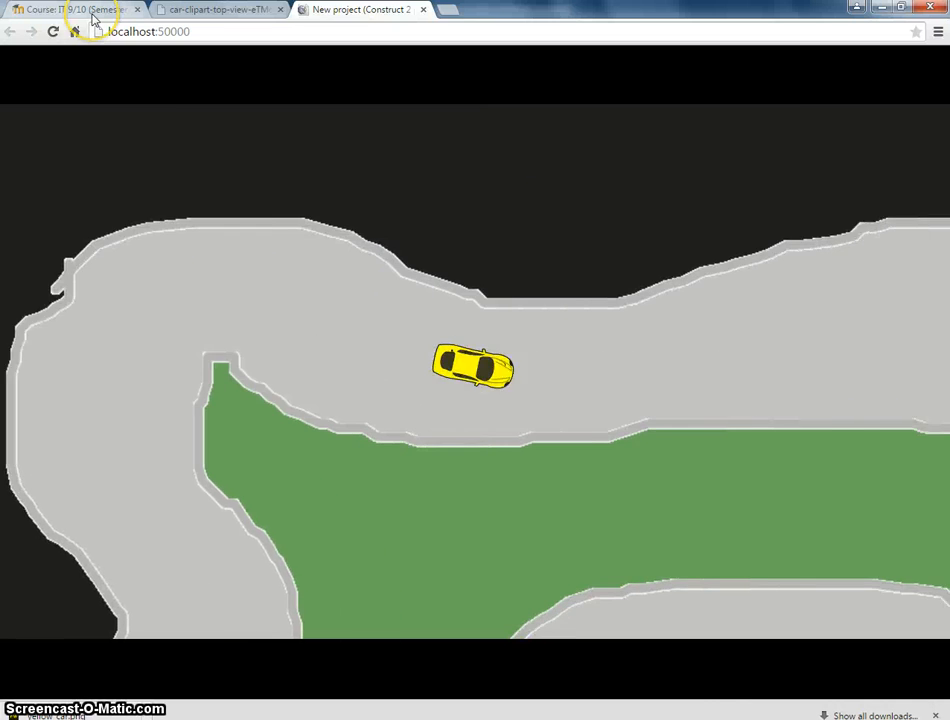
{"action": "key", "text": "Right"}
{"action": "key", "text": "Left"}
{"action": "key", "text": "Right"}
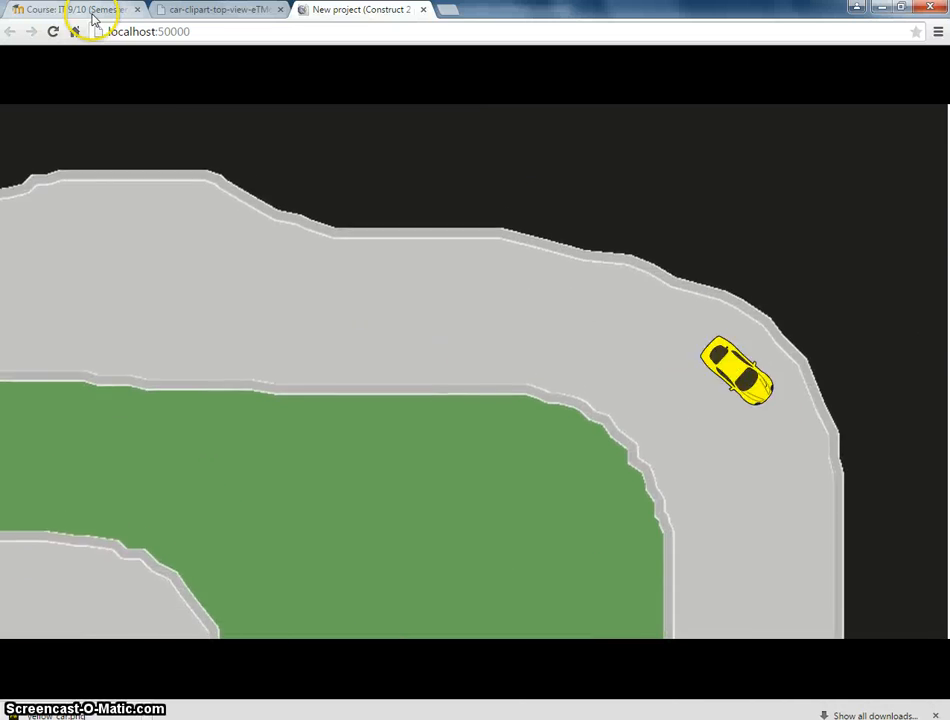
{"action": "key", "text": "Right"}
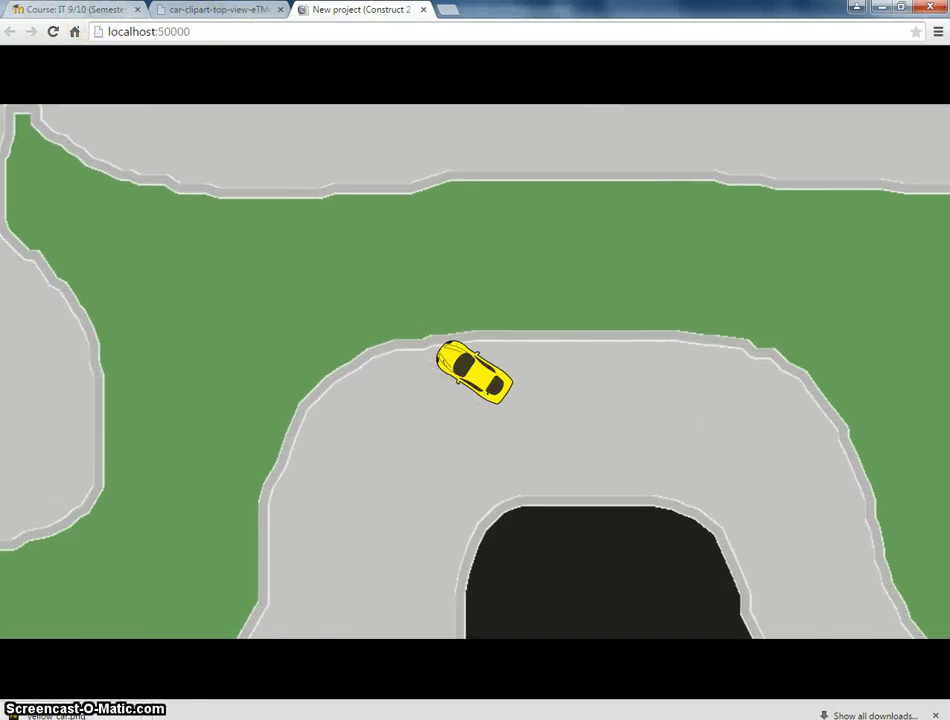
Clone the player1 object and place the resulting player2 car on the track beside the first car.
{"action": "key", "text": "alt+Tab"}
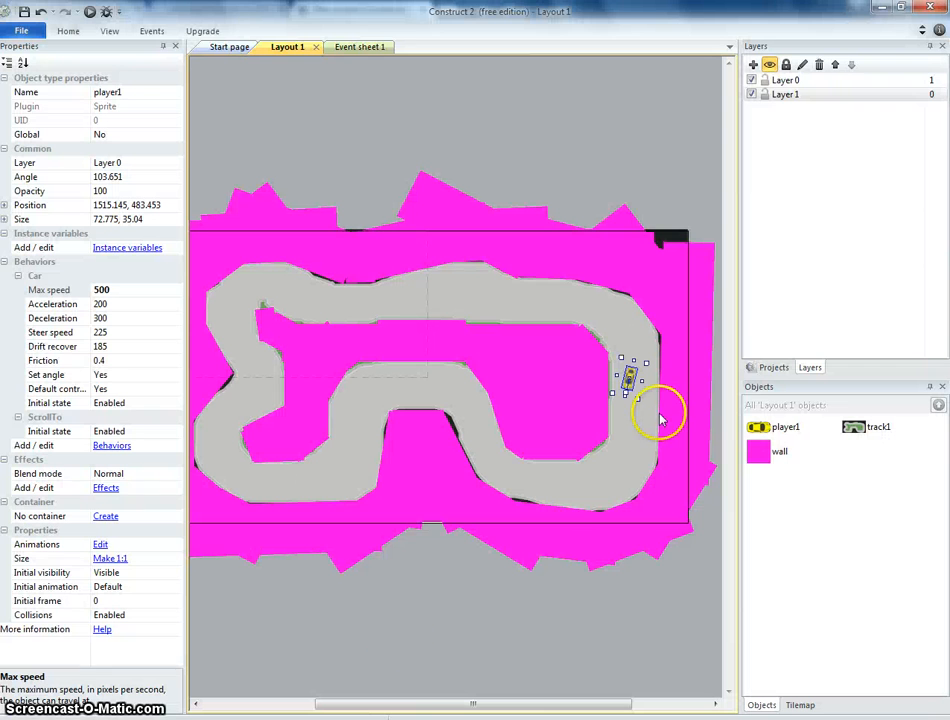
{"action": "right_click", "coordinate": [765, 428]}
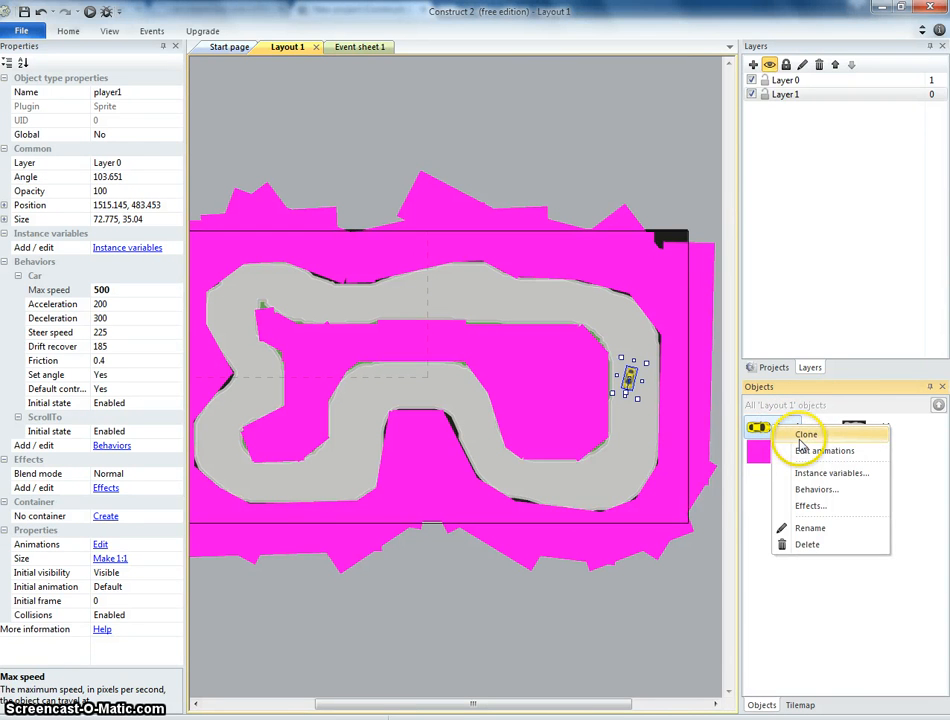
{"action": "left_click", "coordinate": [805, 435]}
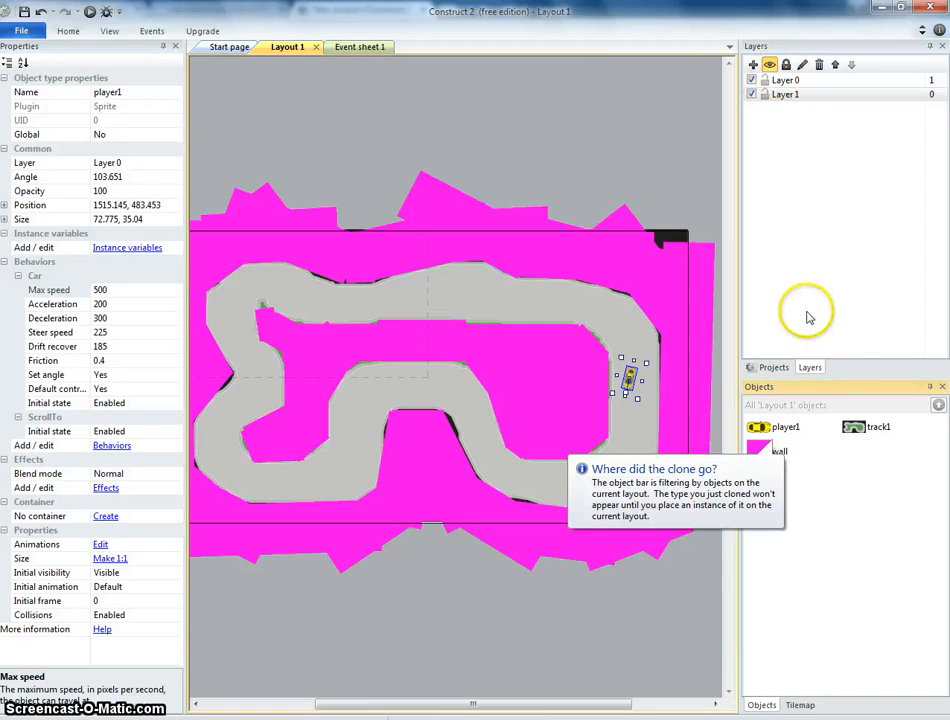
{"action": "left_click", "coordinate": [776, 367]}
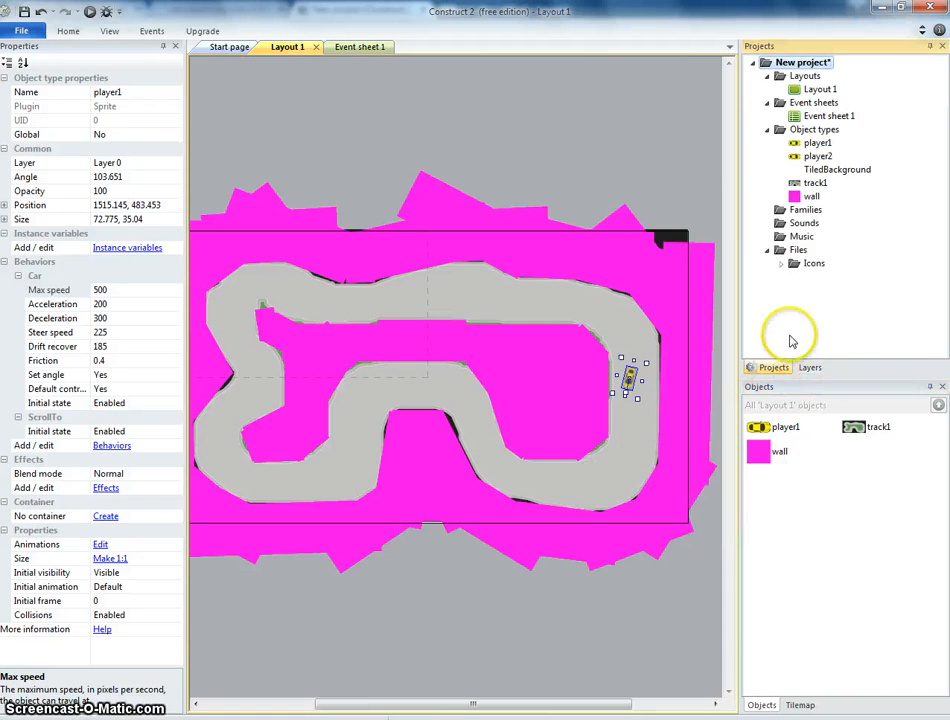
{"action": "left_click", "coordinate": [816, 160]}
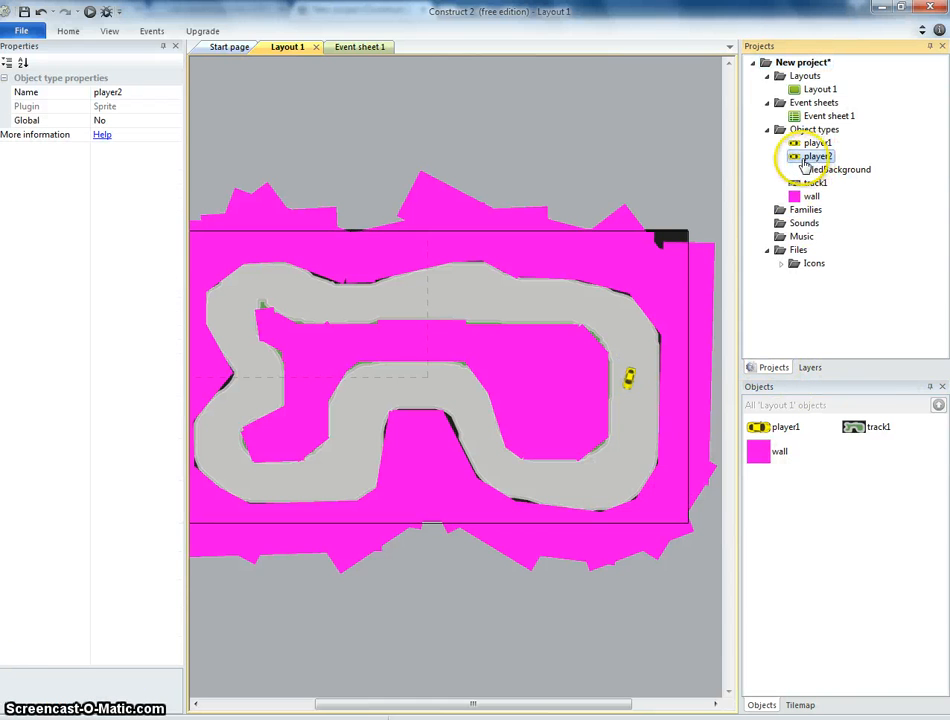
{"action": "left_click_drag", "start_coordinate": [800, 160], "coordinate": [645, 400]}
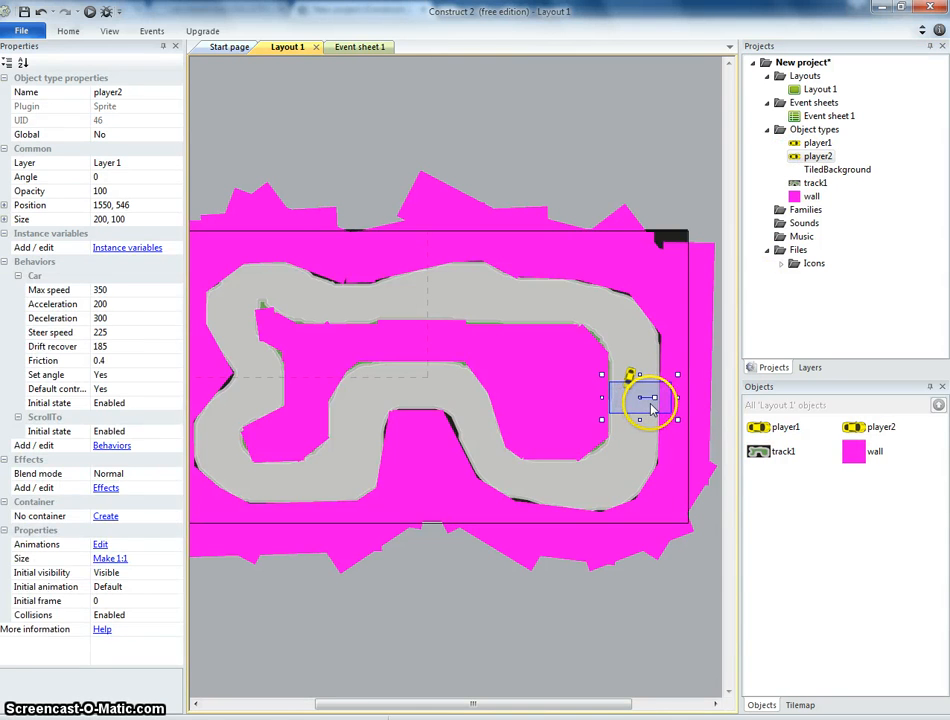
Select the player2 car and move it onto Layer 0.
{"action": "left_click", "coordinate": [652, 408]}
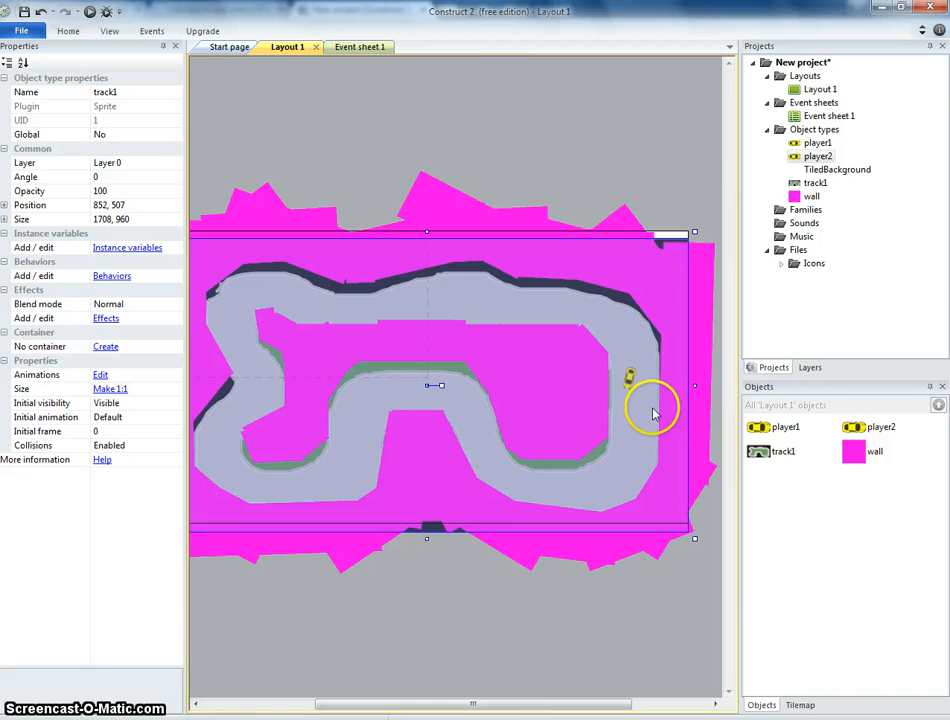
{"action": "left_click", "coordinate": [860, 428]}
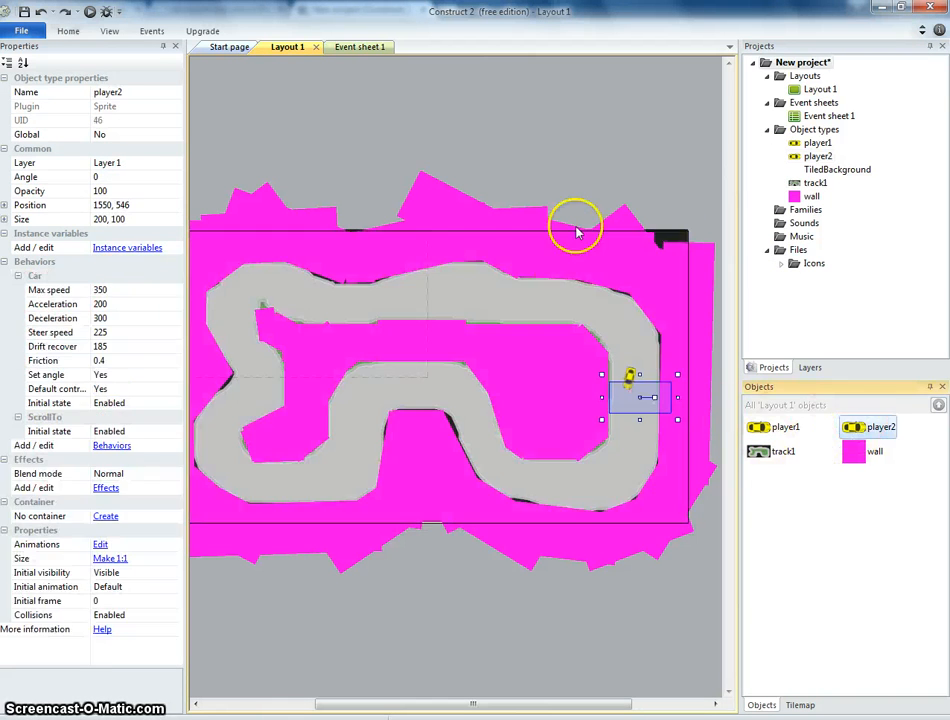
{"action": "left_click", "coordinate": [810, 367]}
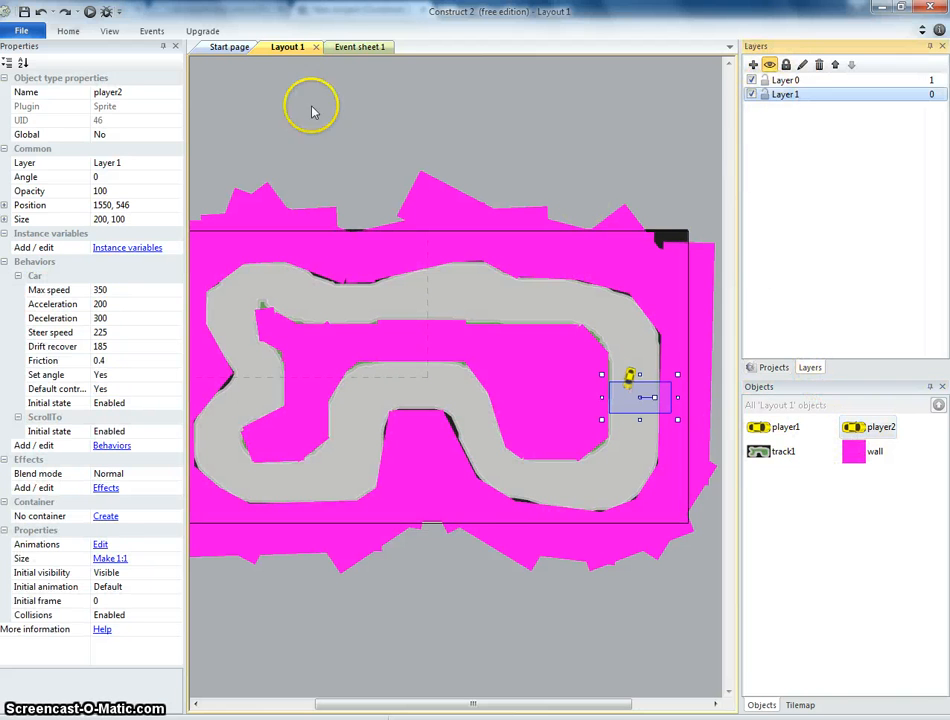
{"action": "left_click", "coordinate": [125, 162]}
{"action": "left_click", "coordinate": [175, 163]}
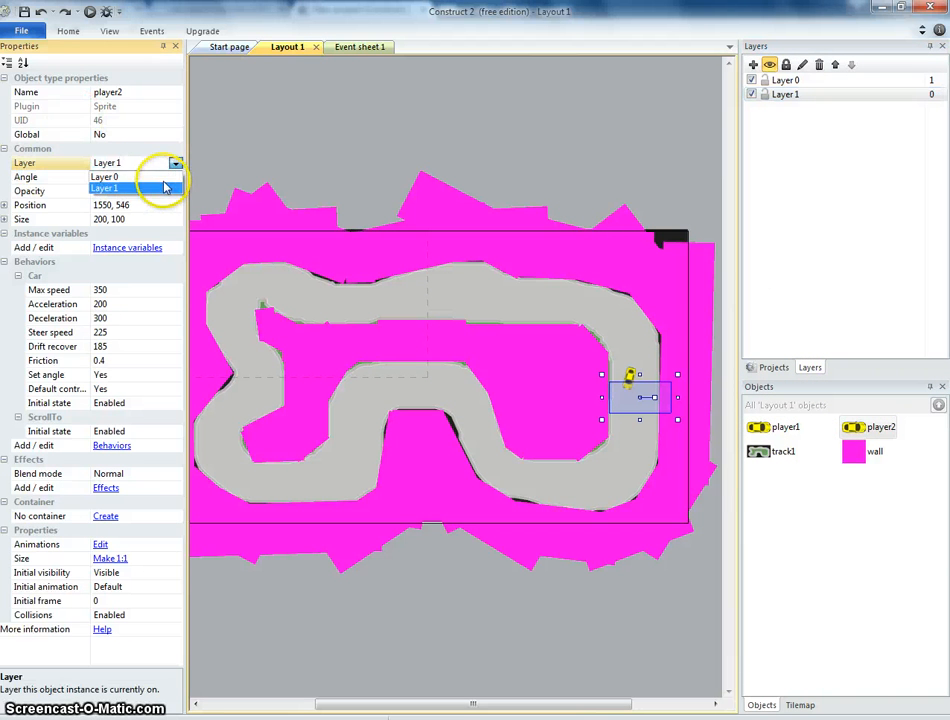
{"action": "left_click", "coordinate": [161, 177]}
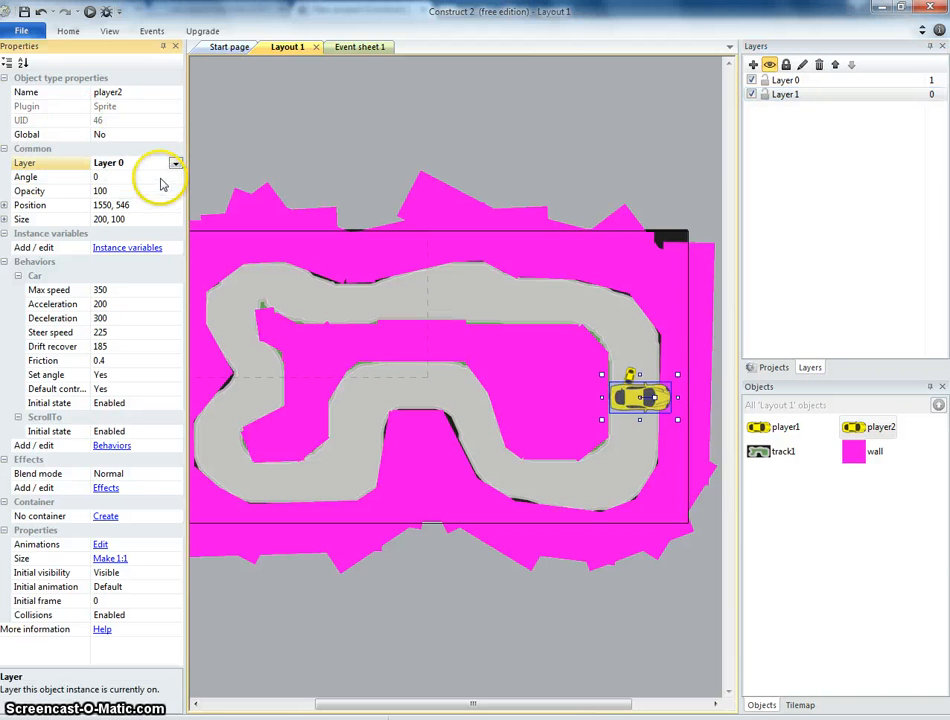
Delete Layer 1 from the layout.
{"action": "left_click", "coordinate": [790, 95]}
{"action": "right_click", "coordinate": [795, 96]}
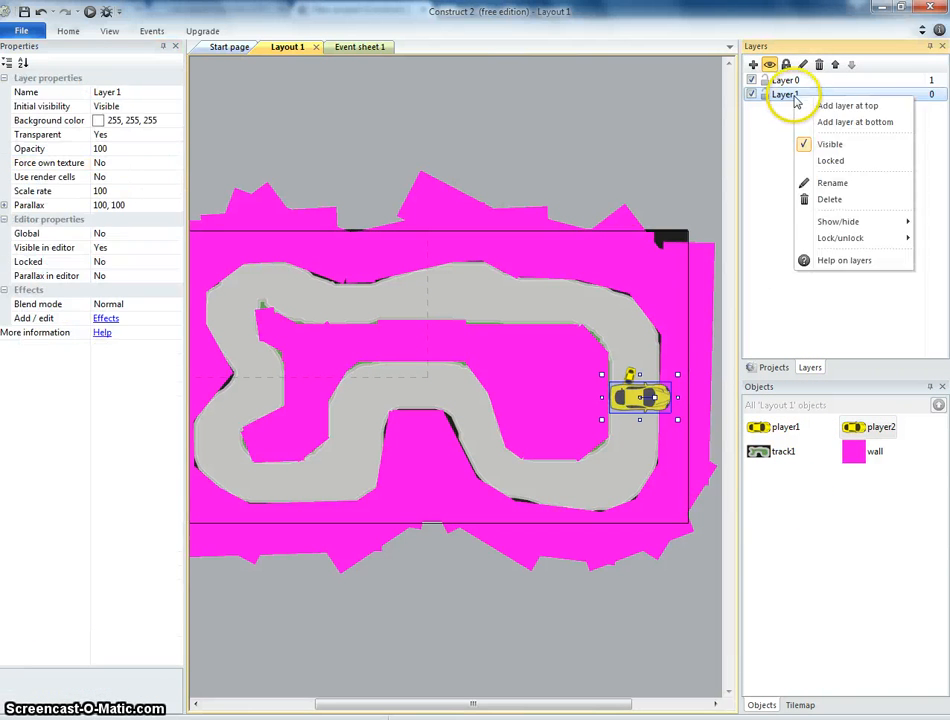
{"action": "left_click", "coordinate": [829, 199]}
Open the player2 image in the editor and fill the car body red with the paint bucket.
{"action": "double_click", "coordinate": [636, 405]}
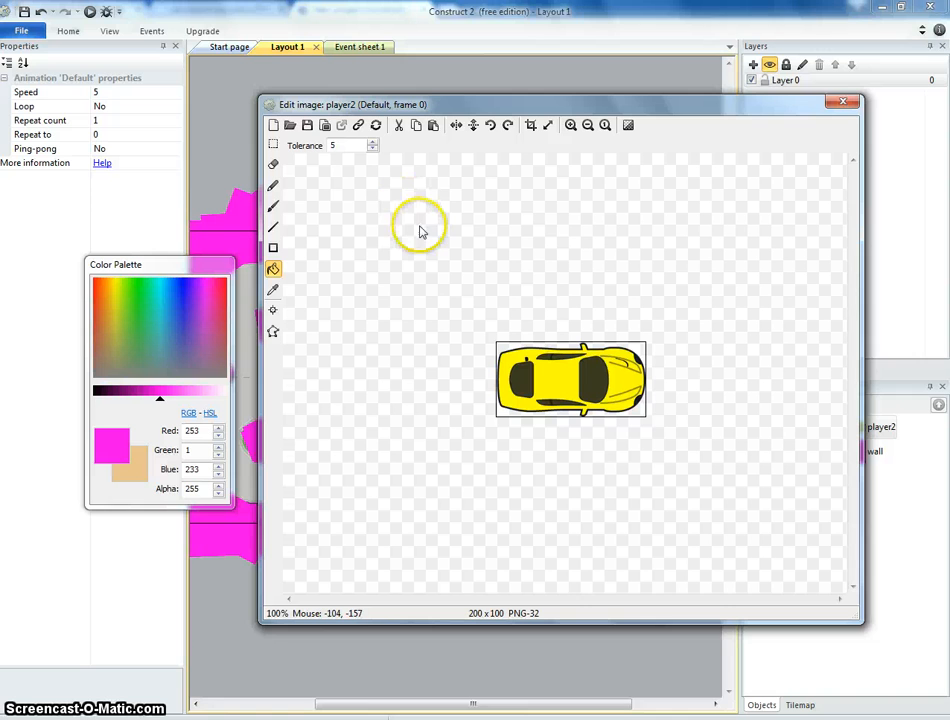
{"action": "left_click", "coordinate": [220, 285]}
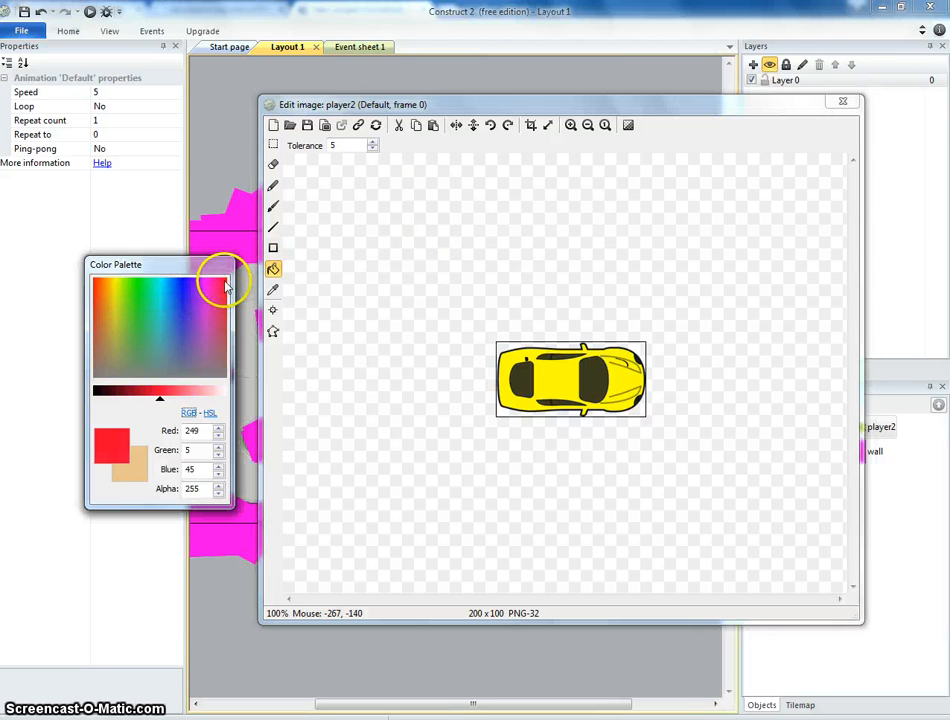
{"action": "left_click", "coordinate": [549, 391]}
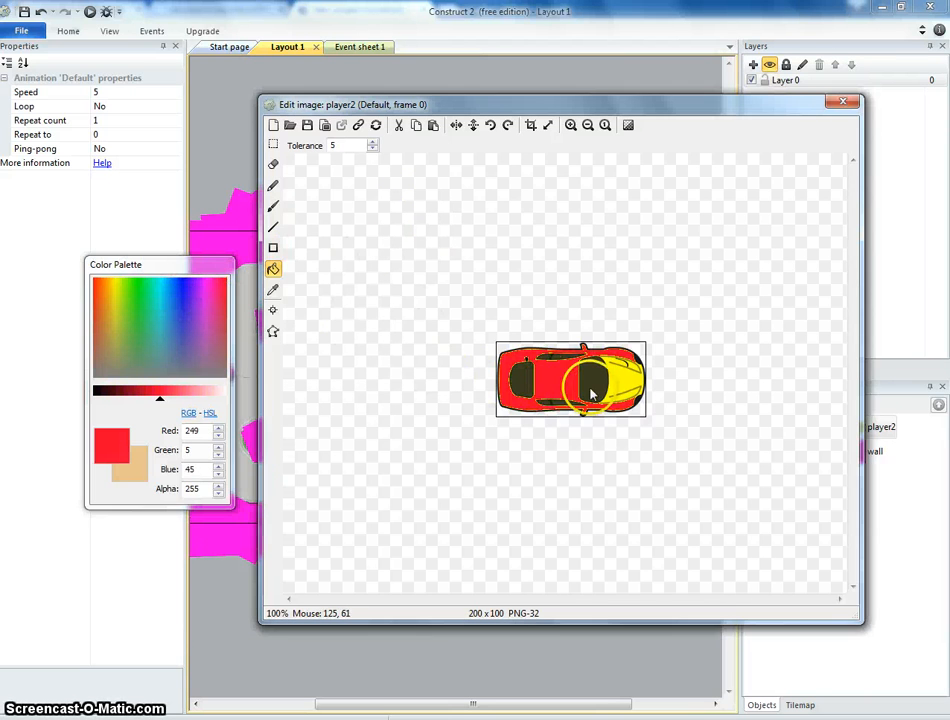
{"action": "left_click", "coordinate": [623, 393]}
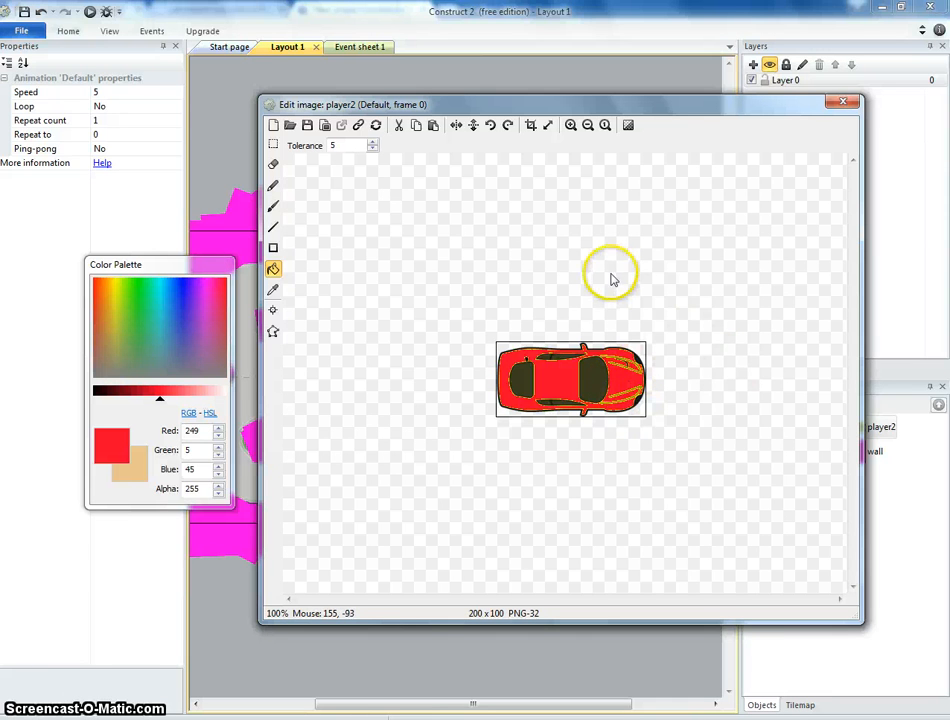
{"action": "left_click", "coordinate": [843, 103]}
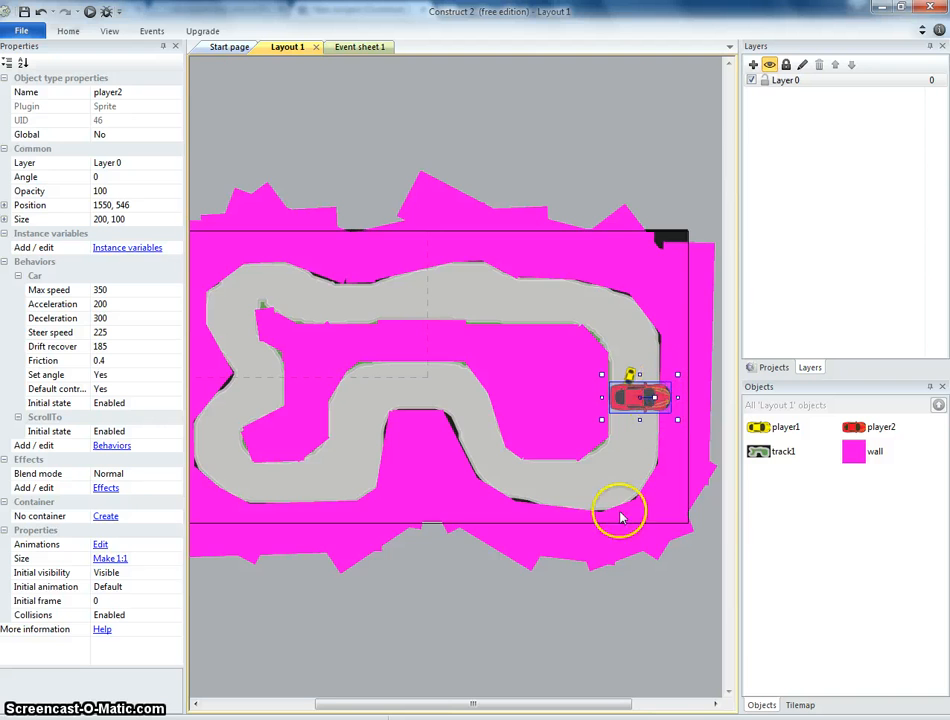
Zoom in, shrink the red player2 car and place it beside the yellow player1 car.
{"action": "scroll", "coordinate": [620, 517], "scroll_direction": "up", "scroll_amount": 3, "text": "ctrl"}
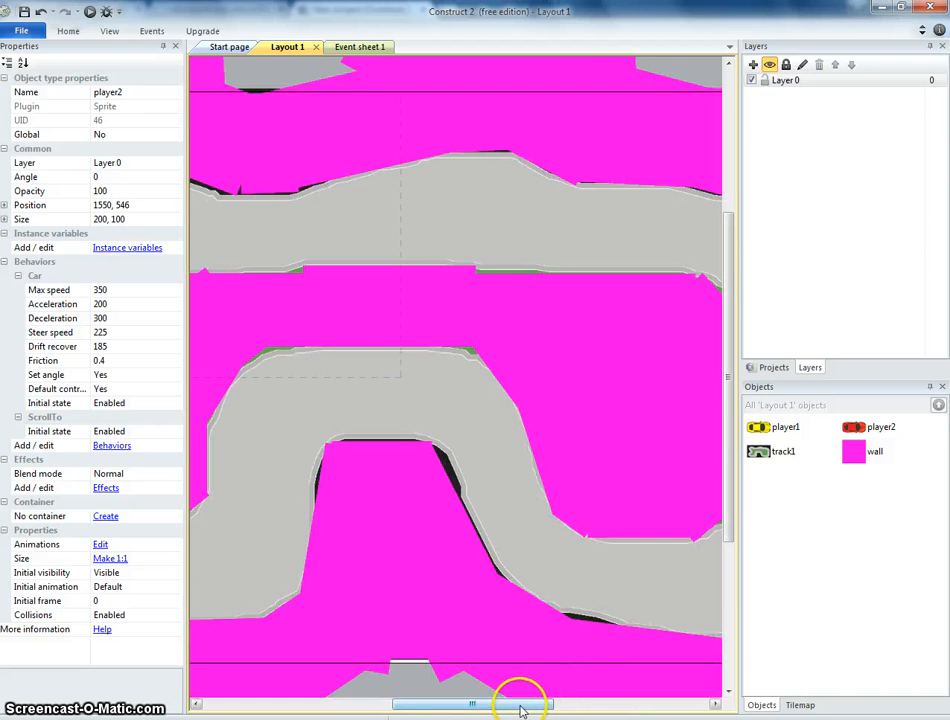
{"action": "left_click_drag", "start_coordinate": [520, 706], "coordinate": [633, 708]}
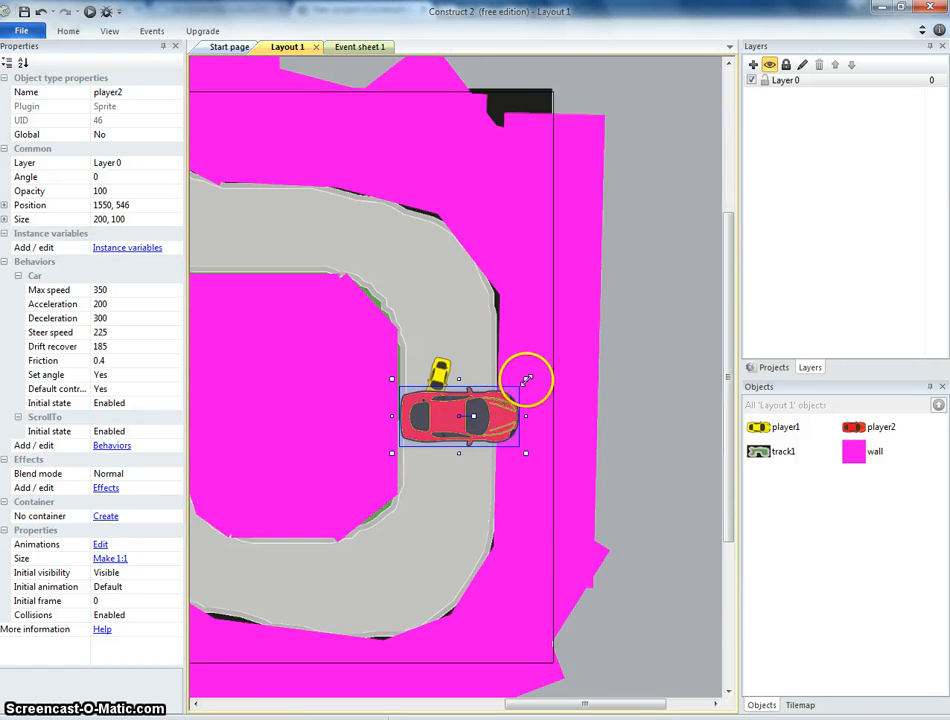
{"action": "left_click_drag", "start_coordinate": [526, 380], "coordinate": [459, 409]}
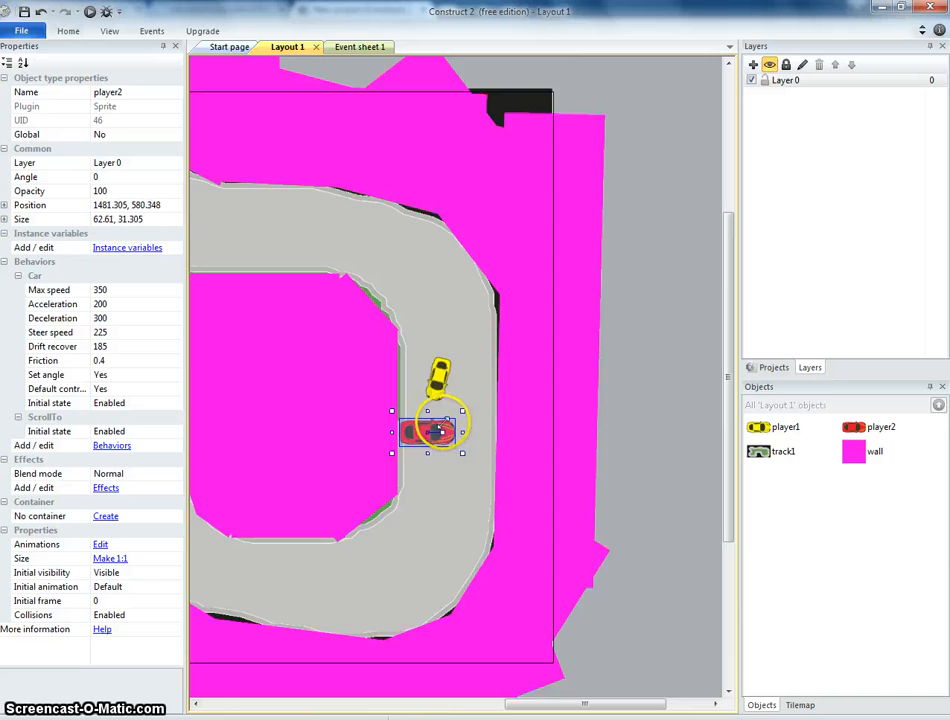
{"action": "mouse_move", "coordinate": [462, 411]}
{"action": "left_mouse_down"}
{"action": "mouse_move", "coordinate": [444, 421]}
{"action": "mouse_move", "coordinate": [456, 412]}
{"action": "mouse_move", "coordinate": [435, 406]}
{"action": "mouse_move", "coordinate": [470, 385]}
{"action": "mouse_move", "coordinate": [488, 397]}
{"action": "mouse_move", "coordinate": [476, 400]}
{"action": "left_mouse_up"}
Set the size of both player1 and player2 to 72, 35, nudging player2 alongside player1.
{"action": "left_click", "coordinate": [437, 392]}
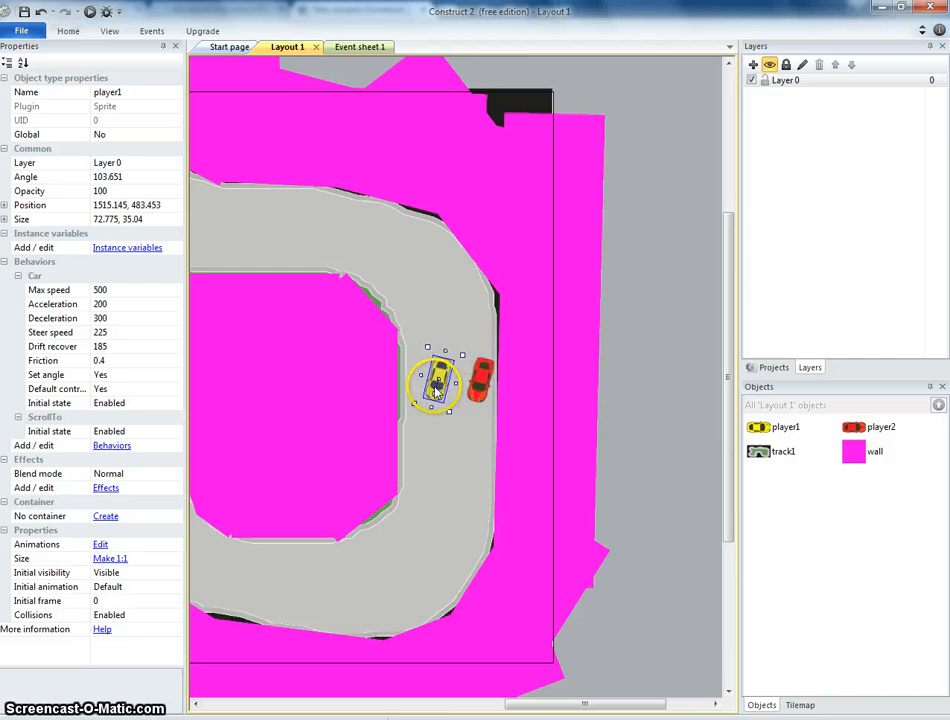
{"action": "left_click", "coordinate": [129, 222]}
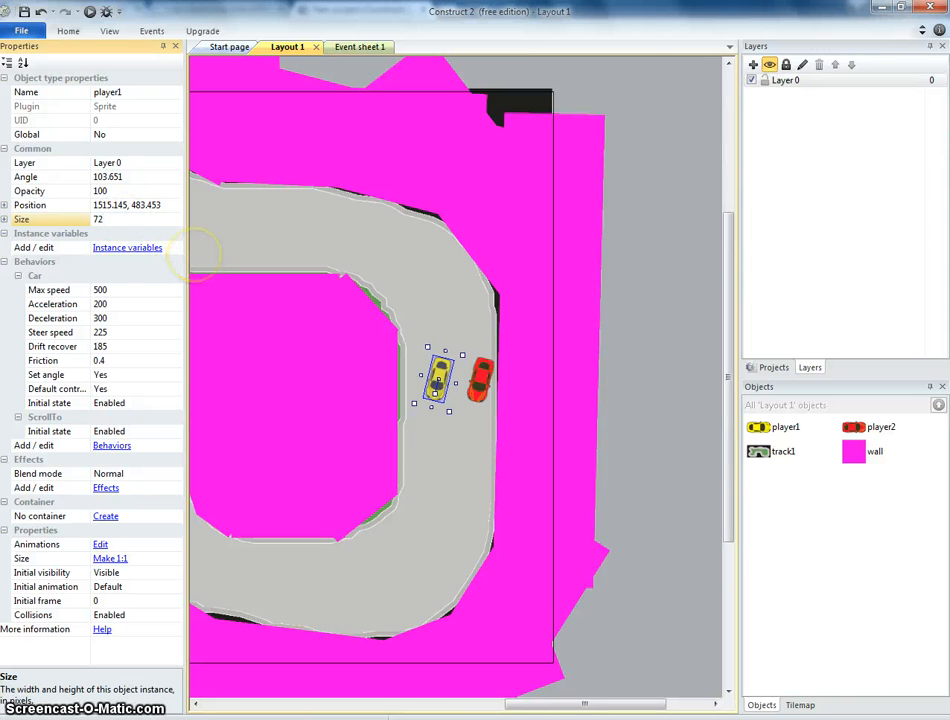
{"action": "left_click", "coordinate": [482, 372]}
{"action": "left_click", "coordinate": [130, 219]}
{"action": "type", "text": "7"}
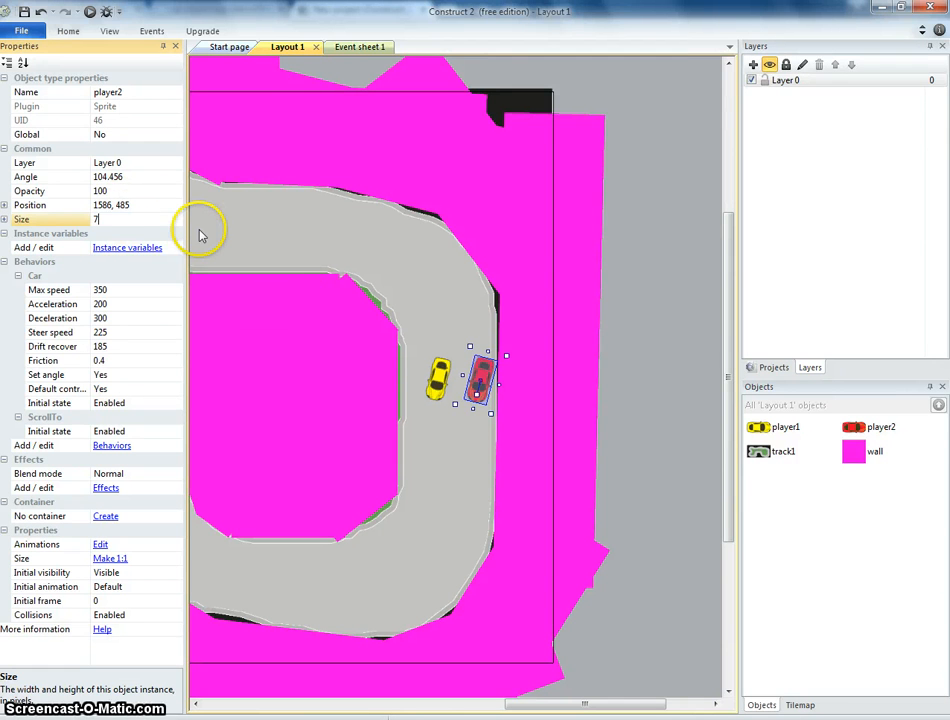
{"action": "type", "text": "2, 35"}
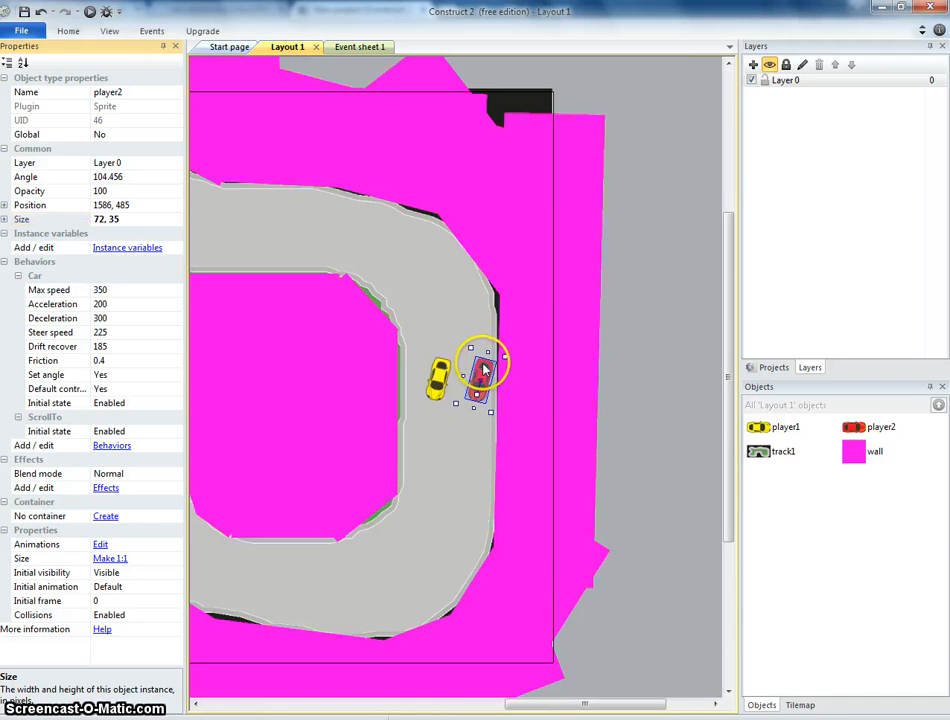
{"action": "left_click_drag", "start_coordinate": [484, 368], "coordinate": [476, 372]}
Preview the game in the browser and drive with the arrow keys.
{"action": "left_click", "coordinate": [90, 11]}
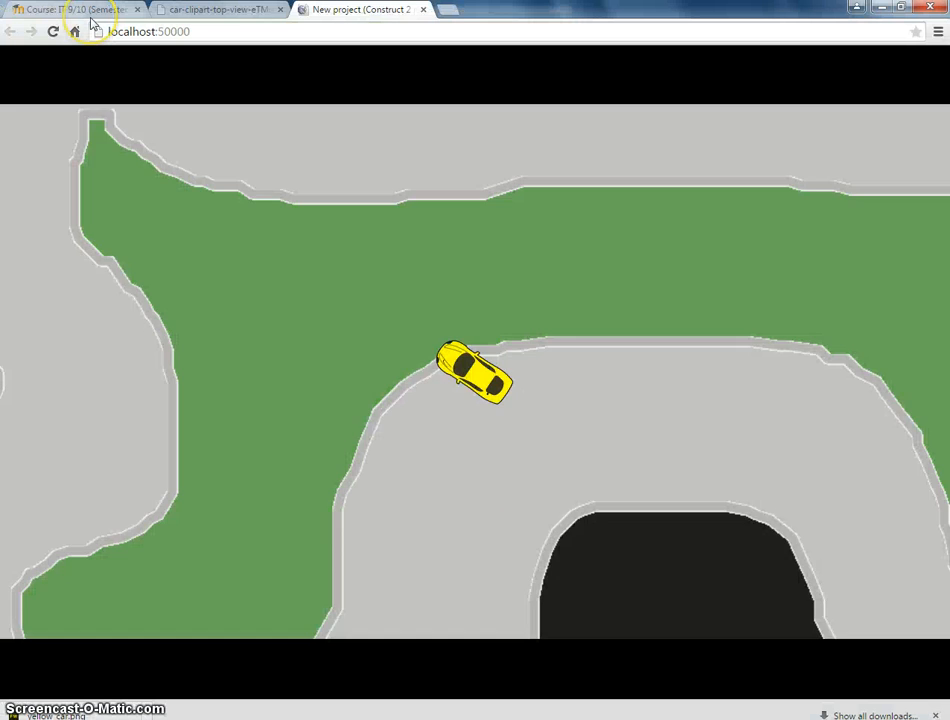
{"action": "key", "text": "Up"}
{"action": "key", "text": "Left"}
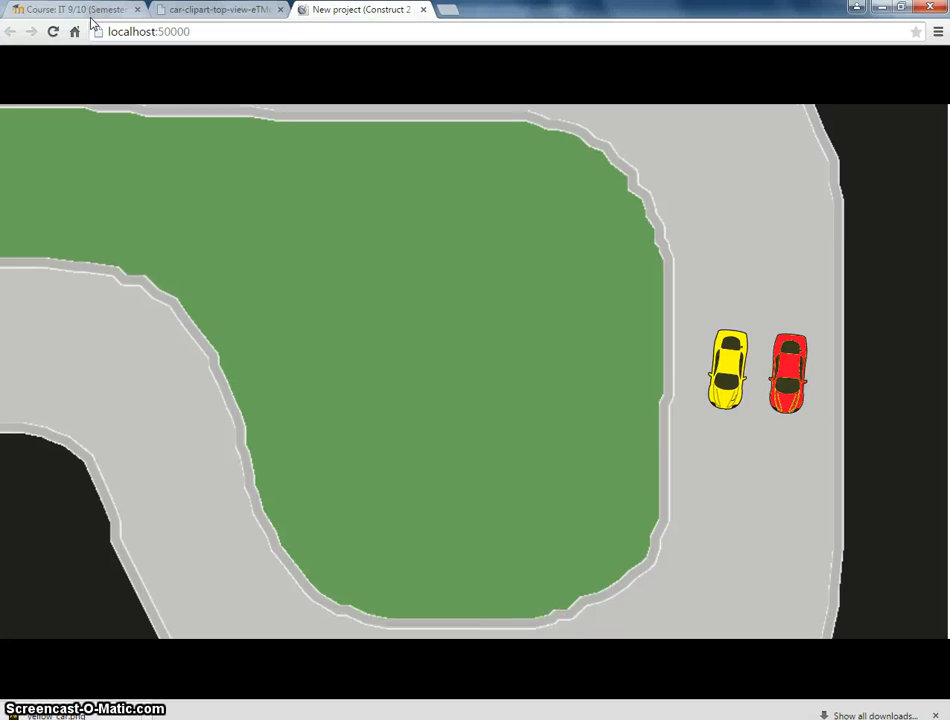
{"action": "key", "text": "Right"}
{"action": "key", "text": "Right"}
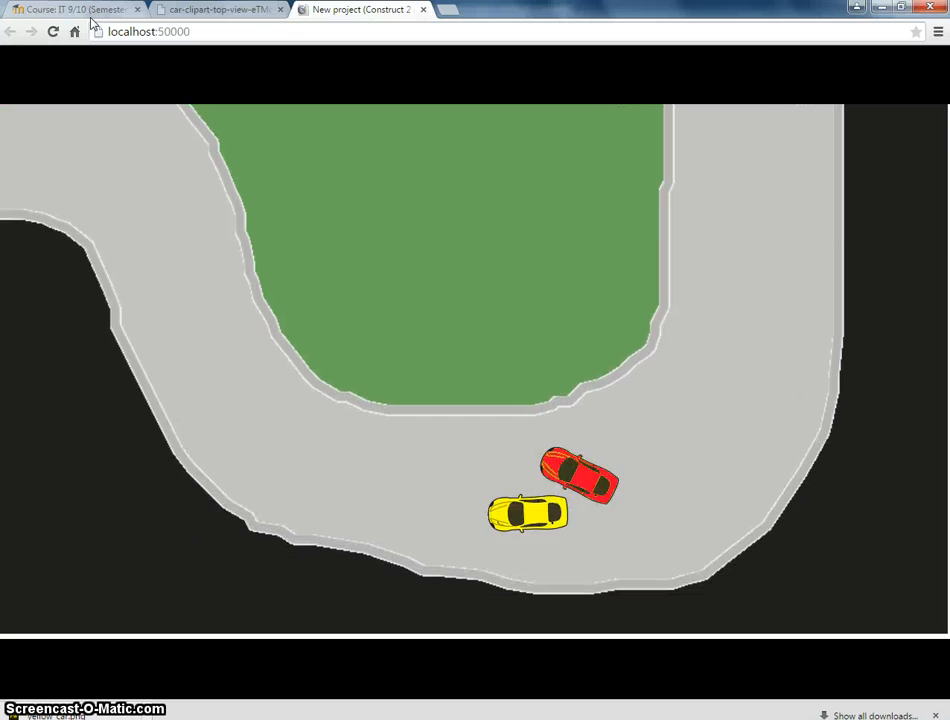
{"action": "key", "text": "Left"}
{"action": "key", "text": "Right"}
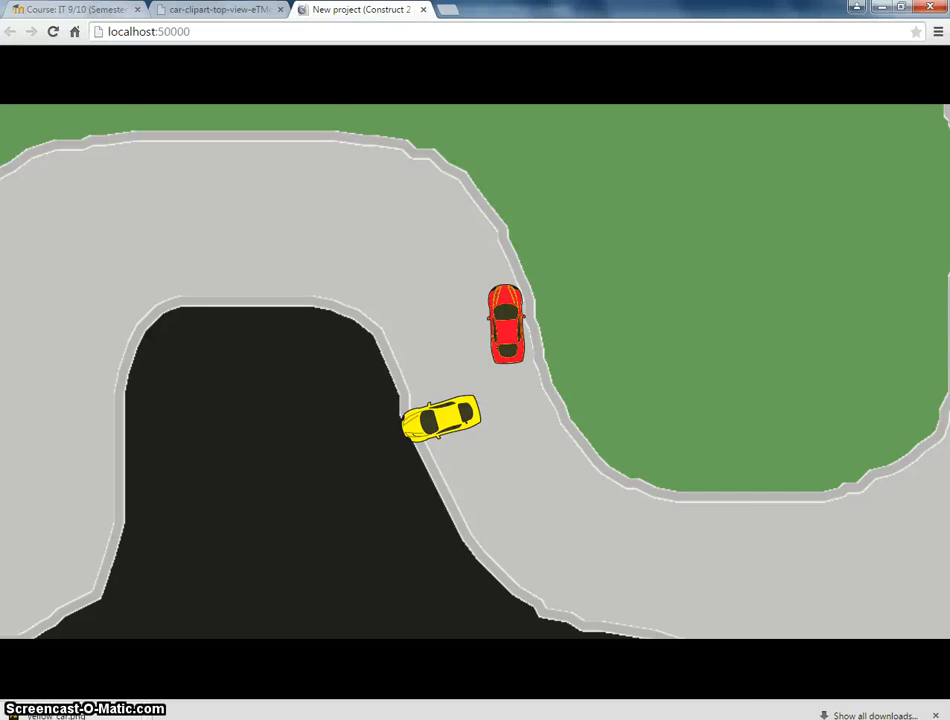
{"action": "key", "text": "alt+Tab"}
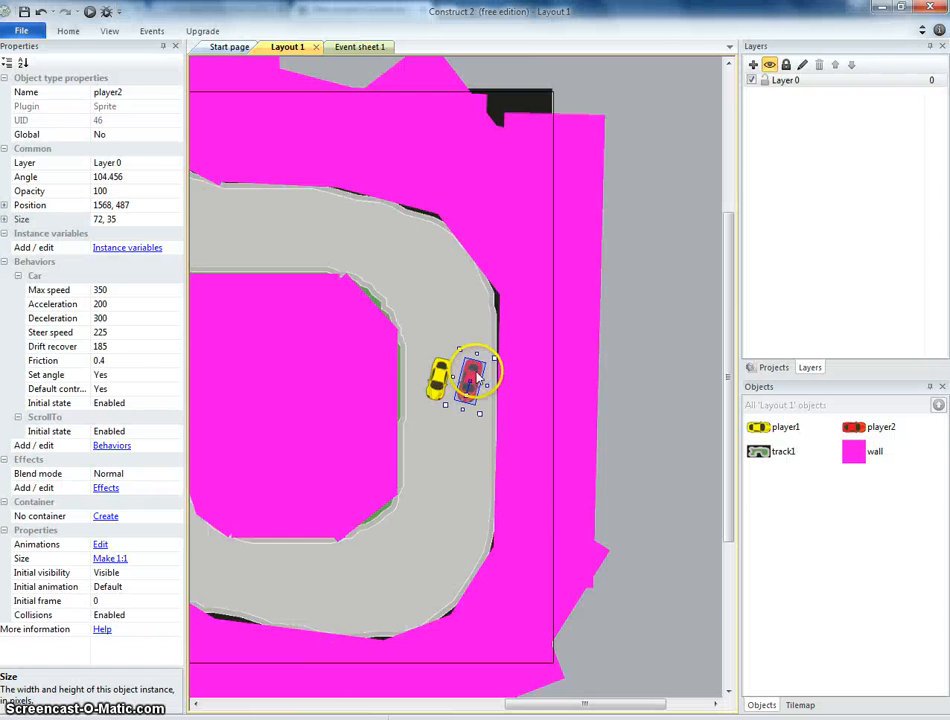
Set player2's Car Default controls to No.
{"action": "left_click", "coordinate": [163, 389]}
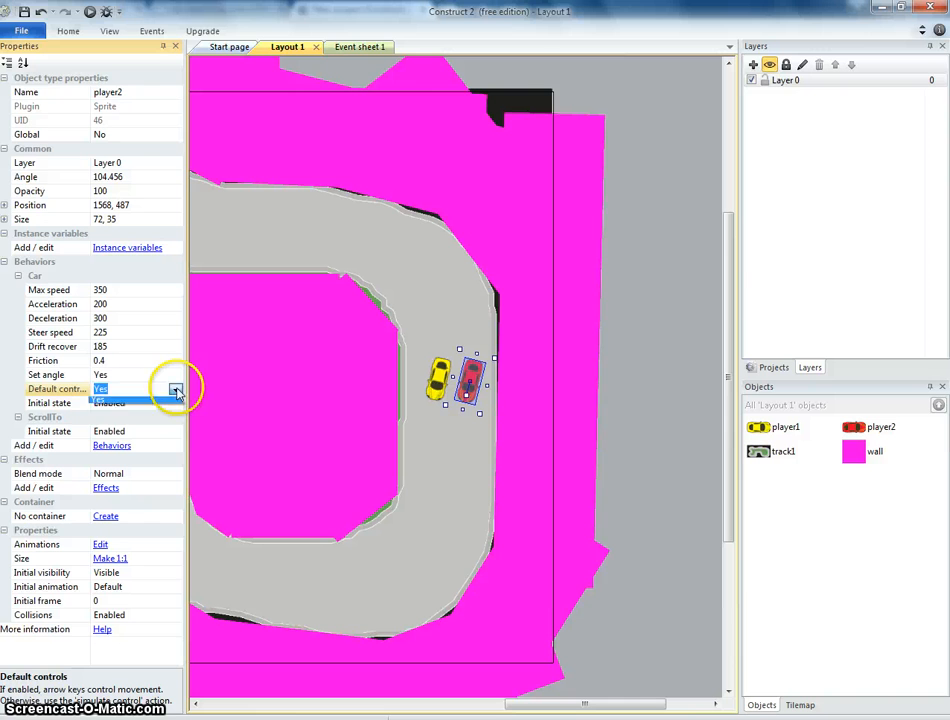
{"action": "left_click", "coordinate": [154, 404]}
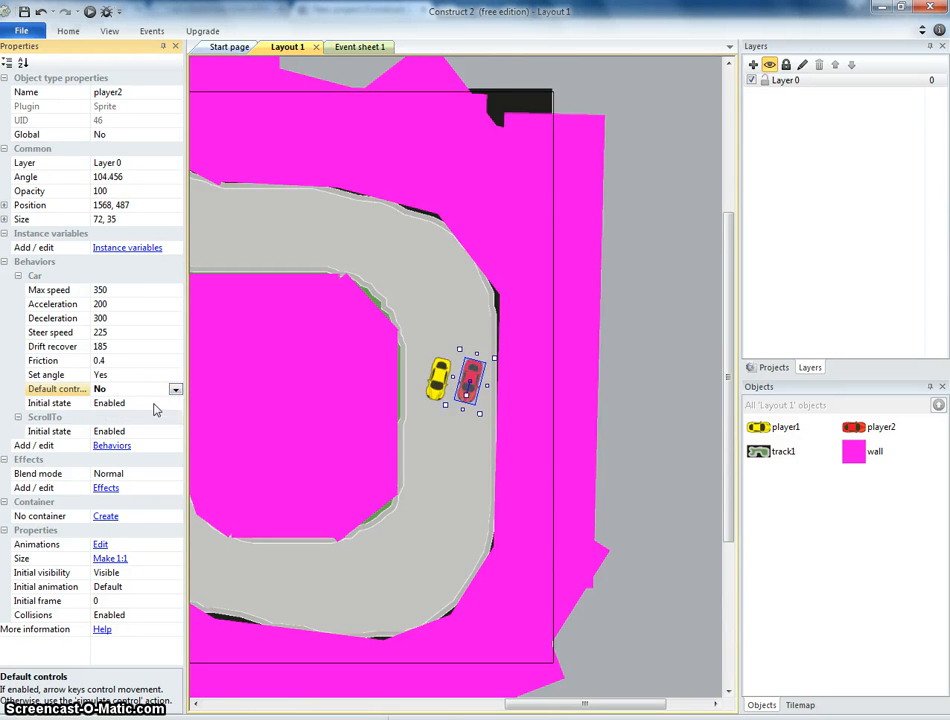
{"action": "left_click", "coordinate": [350, 48]}
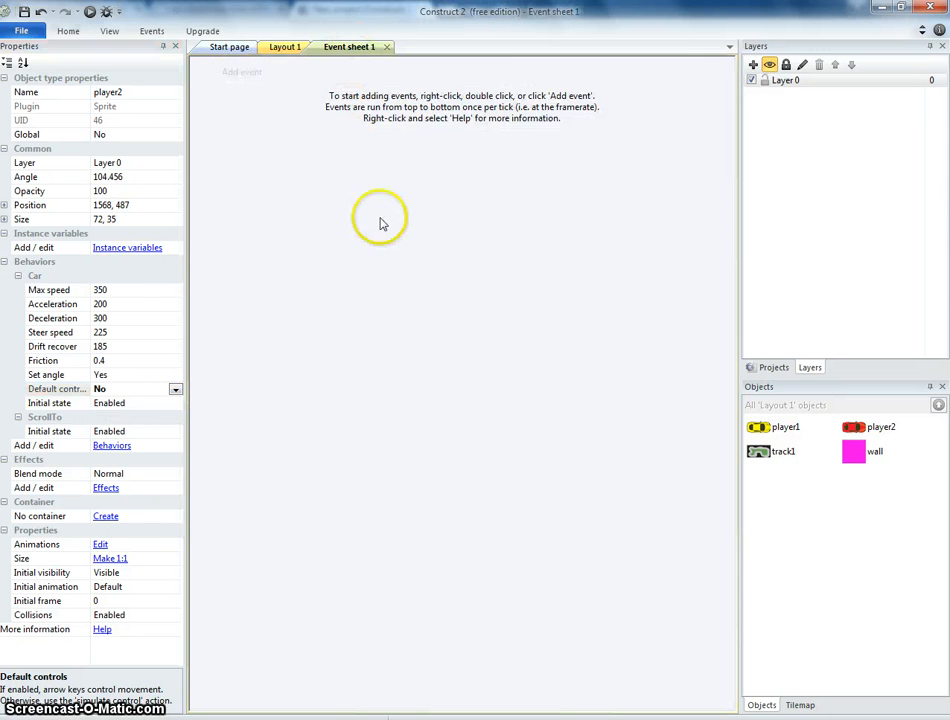
{"action": "left_click", "coordinate": [249, 77]}
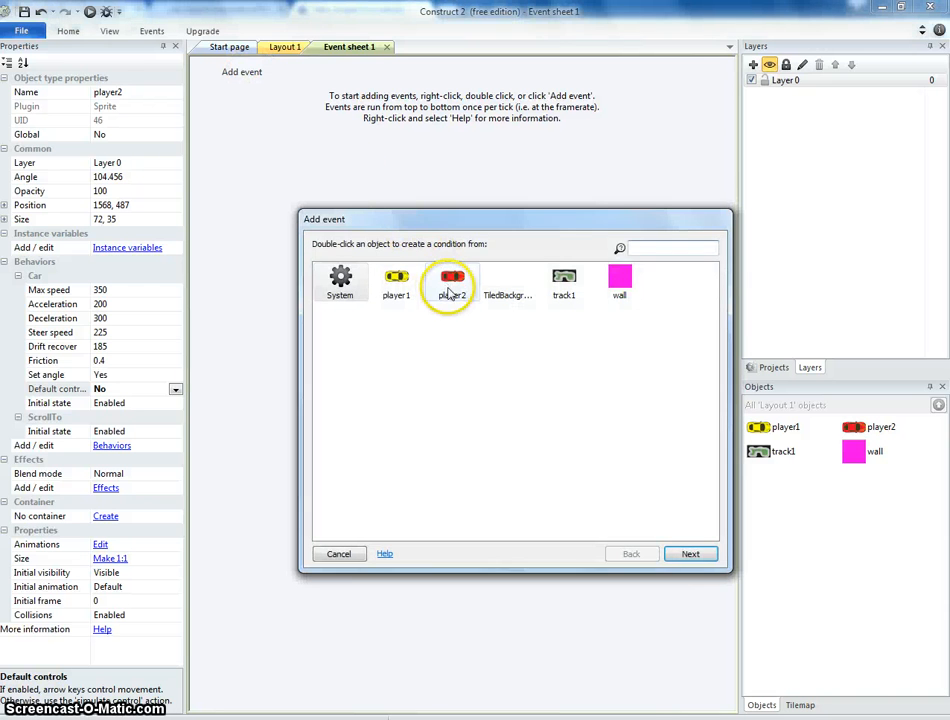
{"action": "double_click", "coordinate": [447, 288]}
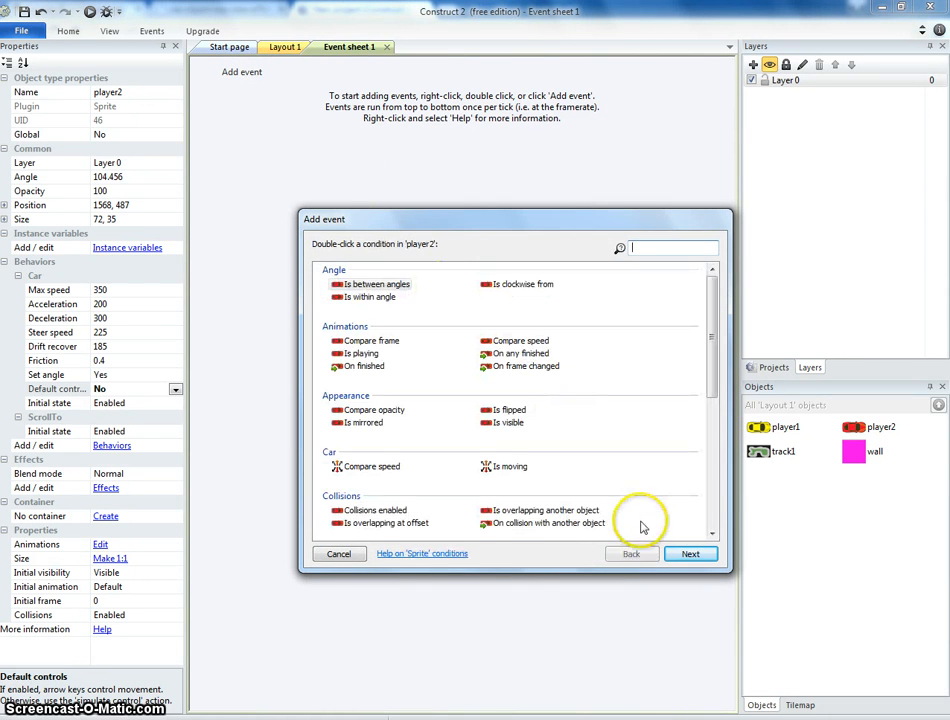
{"action": "left_click", "coordinate": [339, 554]}
Insert a Keyboard object into the project from the layout.
{"action": "left_click", "coordinate": [283, 47]}
{"action": "double_click", "coordinate": [674, 303]}
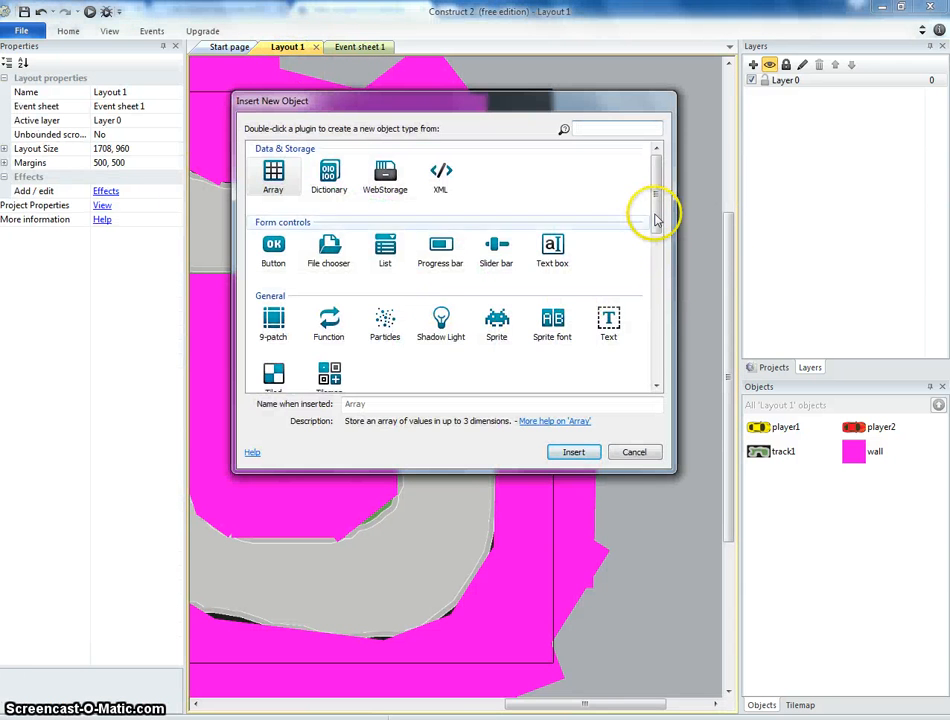
{"action": "left_click_drag", "start_coordinate": [657, 218], "coordinate": [656, 280]}
{"action": "left_click", "coordinate": [329, 255]}
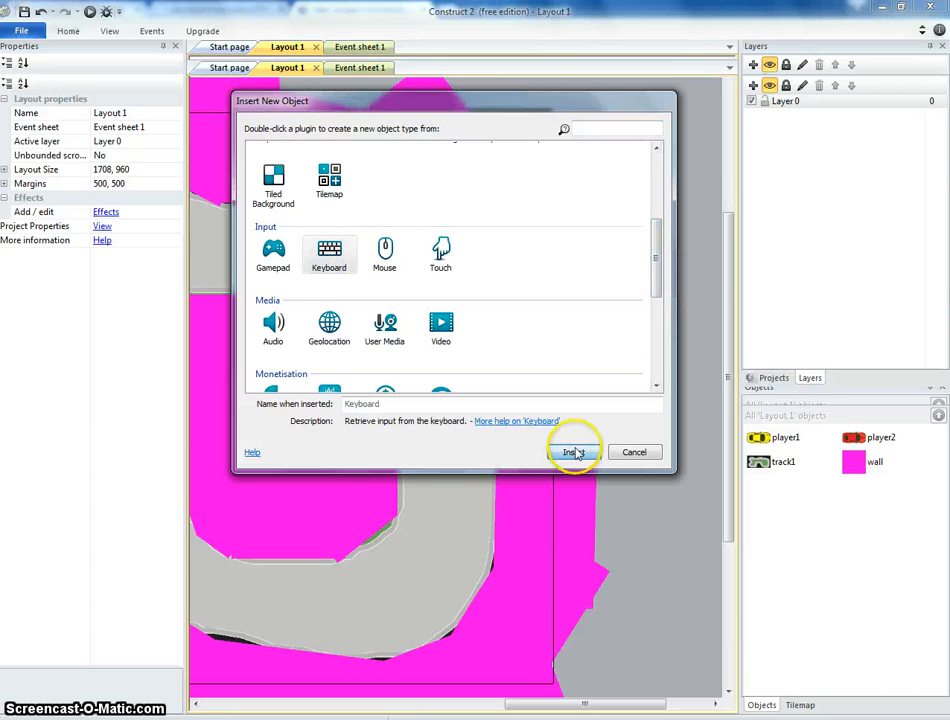
{"action": "left_click", "coordinate": [573, 452]}
Start a new event and search player2's conditions for 'sim'.
{"action": "left_click", "coordinate": [362, 70]}
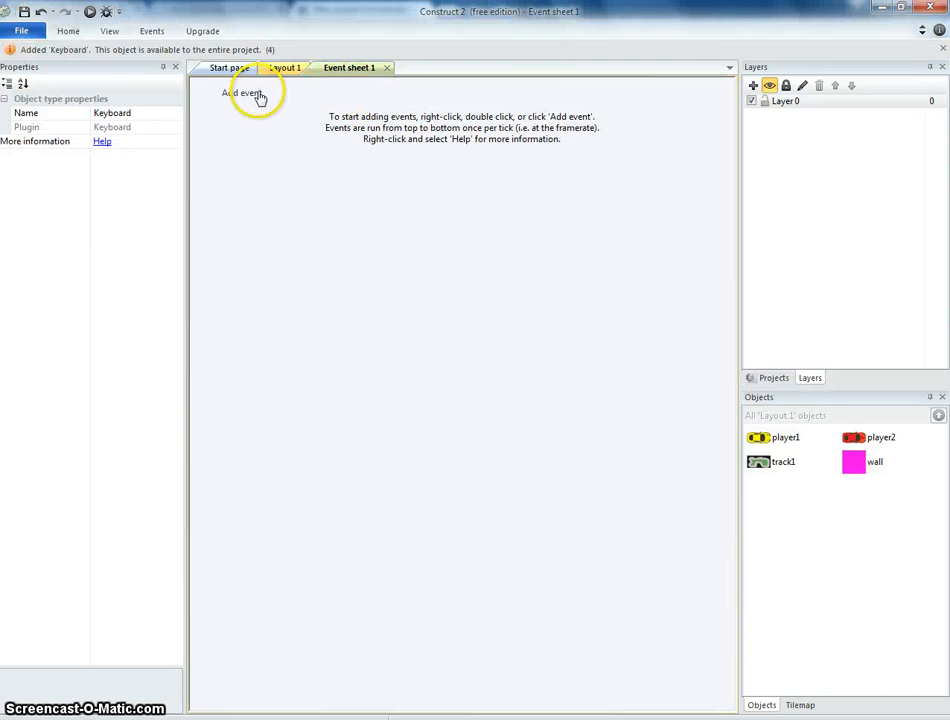
{"action": "left_click", "coordinate": [252, 93]}
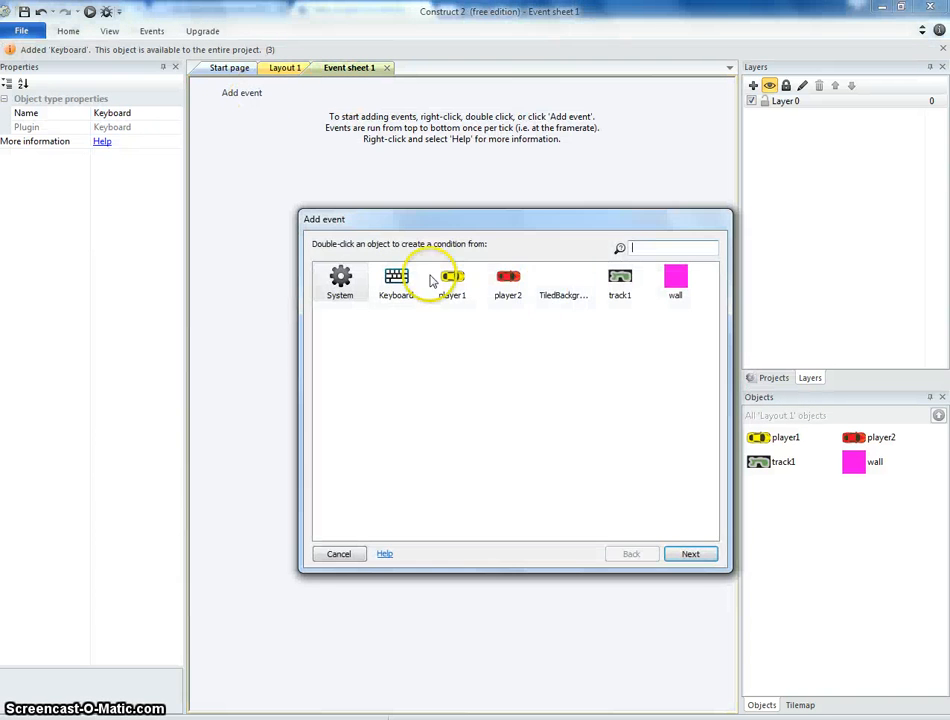
{"action": "double_click", "coordinate": [510, 292]}
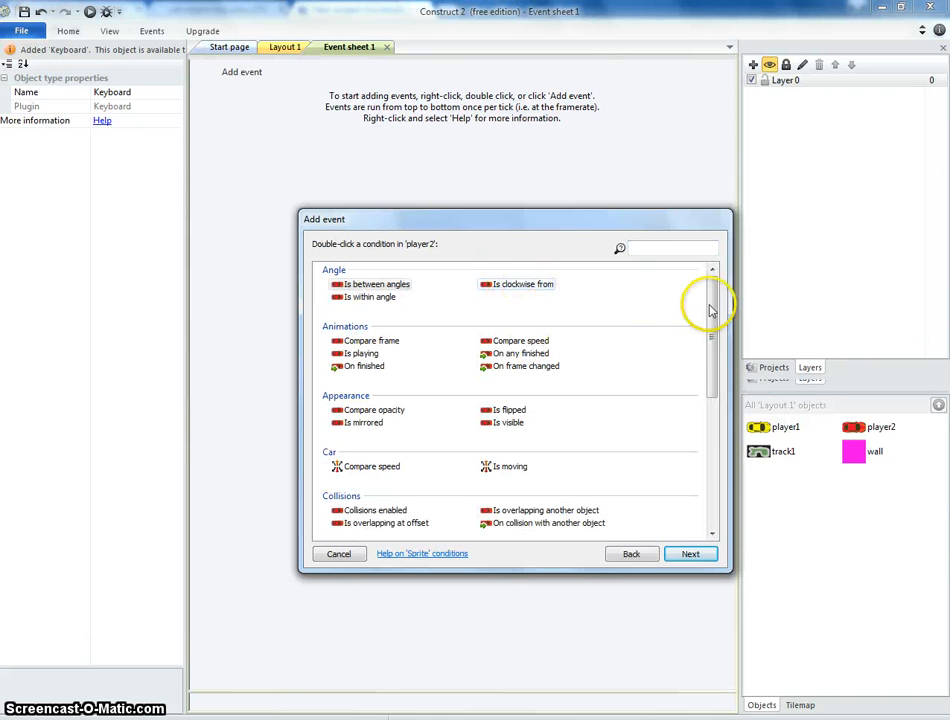
{"action": "mouse_move", "coordinate": [709, 311]}
{"action": "left_mouse_down"}
{"action": "mouse_move", "coordinate": [712, 445]}
{"action": "mouse_move", "coordinate": [714, 288]}
{"action": "left_mouse_up"}
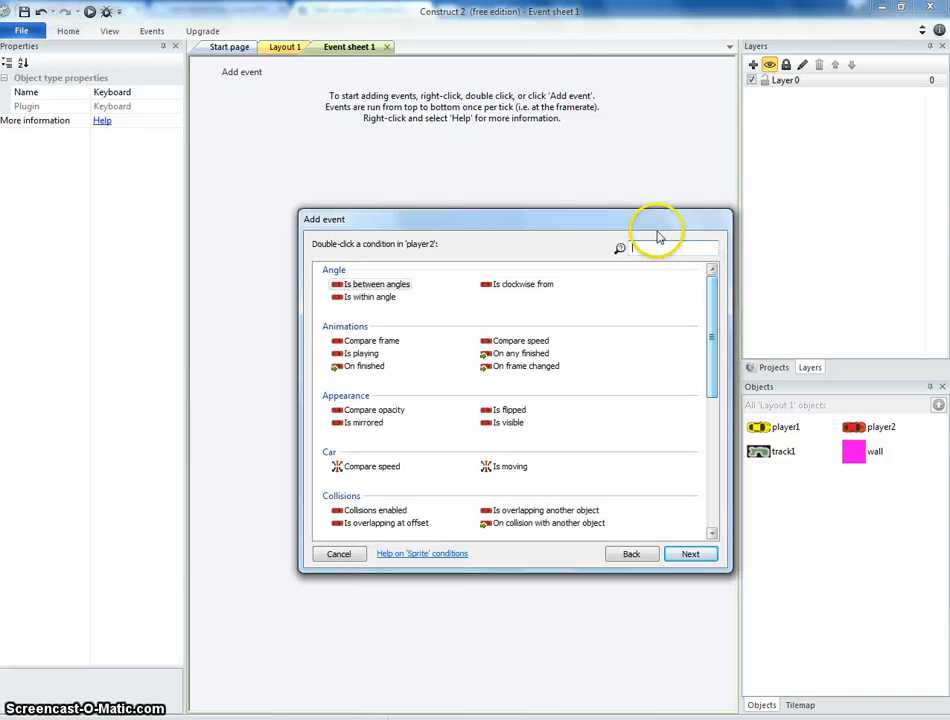
{"action": "type", "text": "sim"}
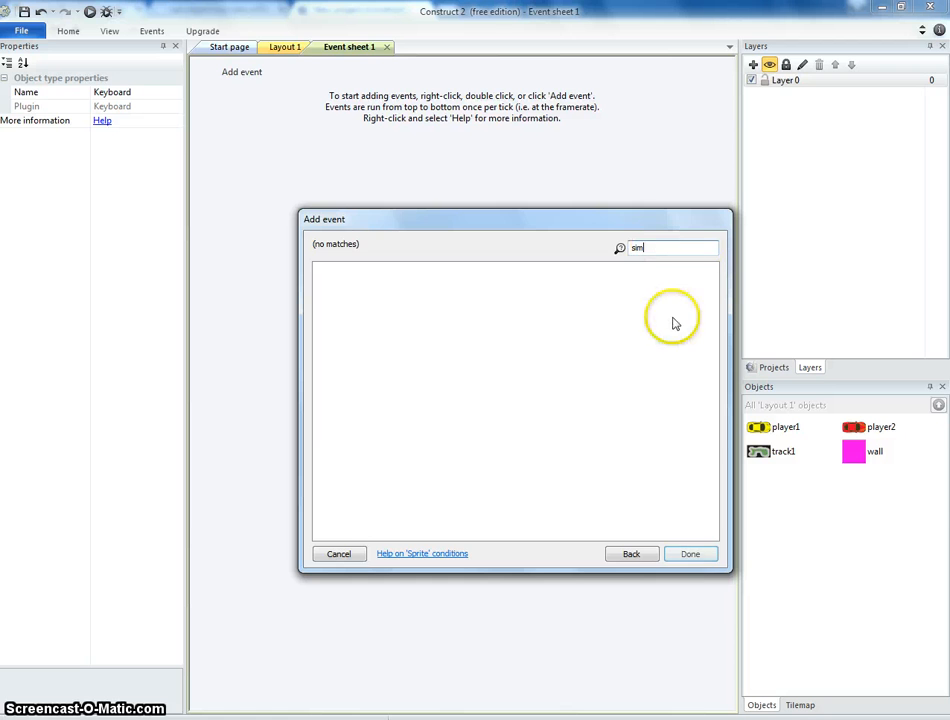
{"action": "left_click", "coordinate": [612, 552]}
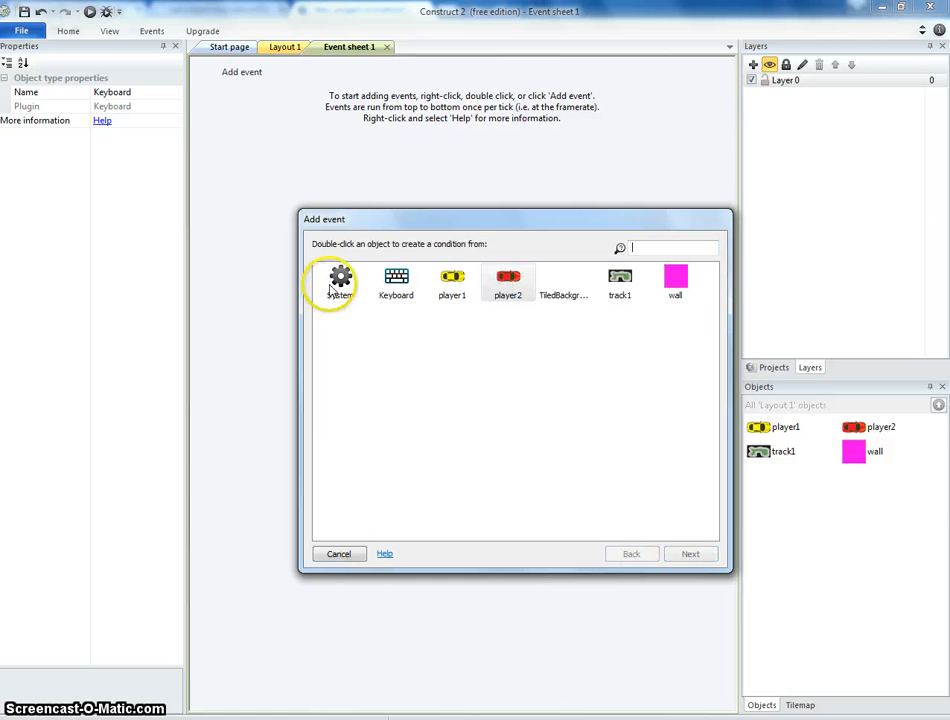
Create a Keyboard 'On key pressed' condition for the W key.
{"action": "left_click", "coordinate": [403, 283]}
{"action": "double_click", "coordinate": [408, 288]}
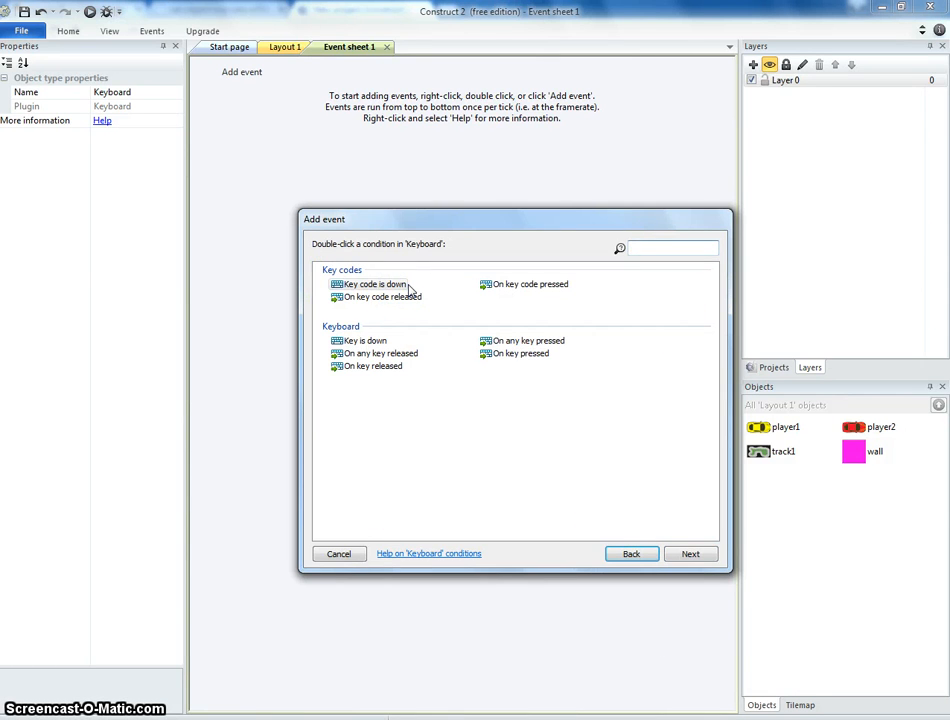
{"action": "left_click_drag", "start_coordinate": [476, 227], "coordinate": [485, 204]}
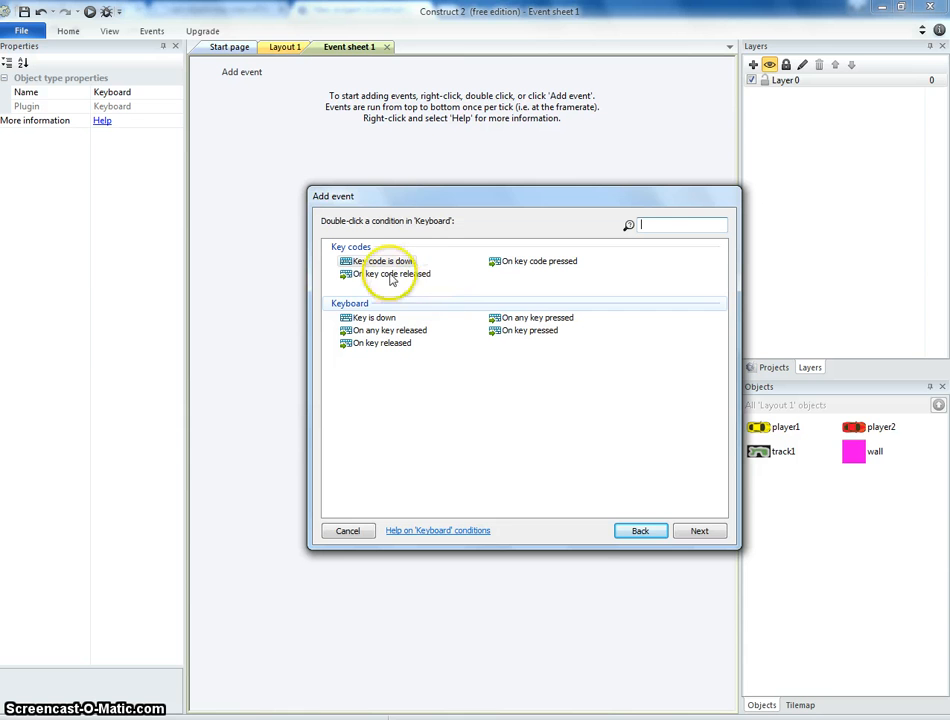
{"action": "double_click", "coordinate": [509, 335]}
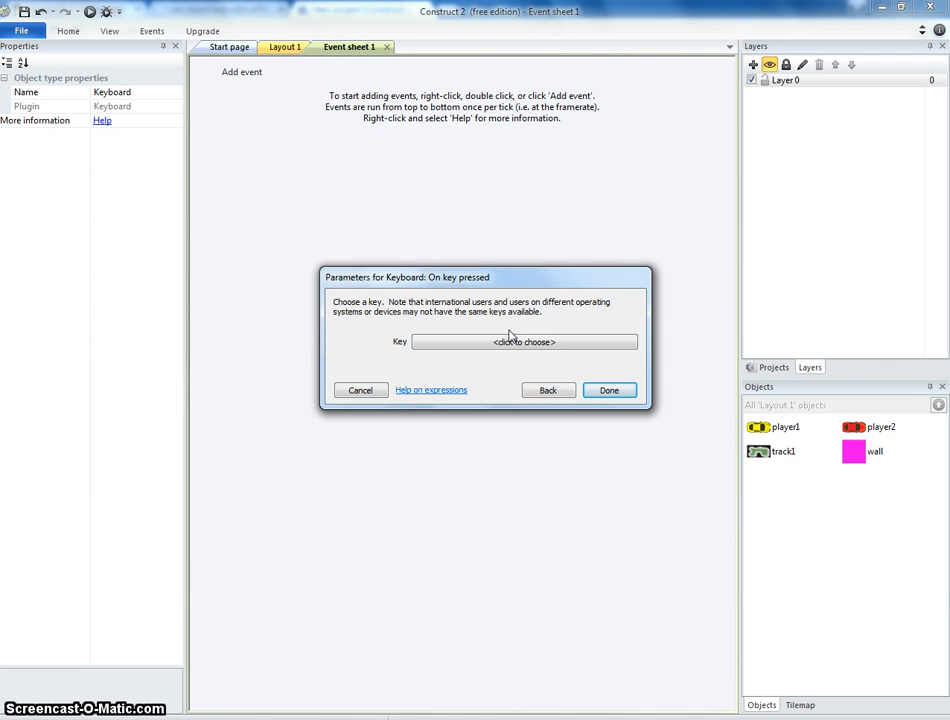
{"action": "left_click", "coordinate": [505, 343]}
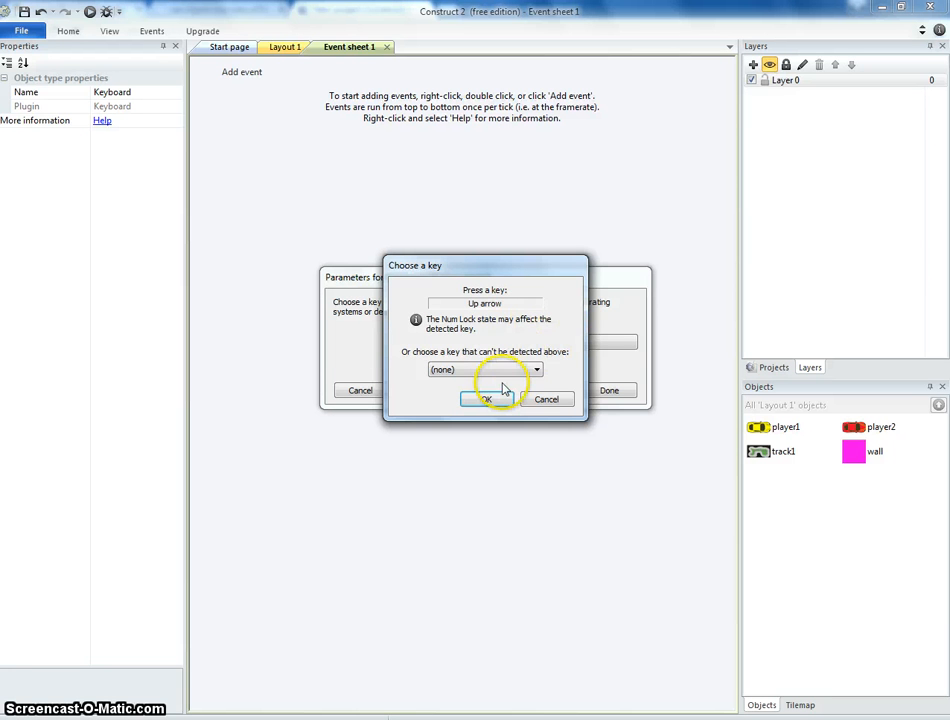
{"action": "key", "text": "w"}
{"action": "left_click", "coordinate": [500, 399]}
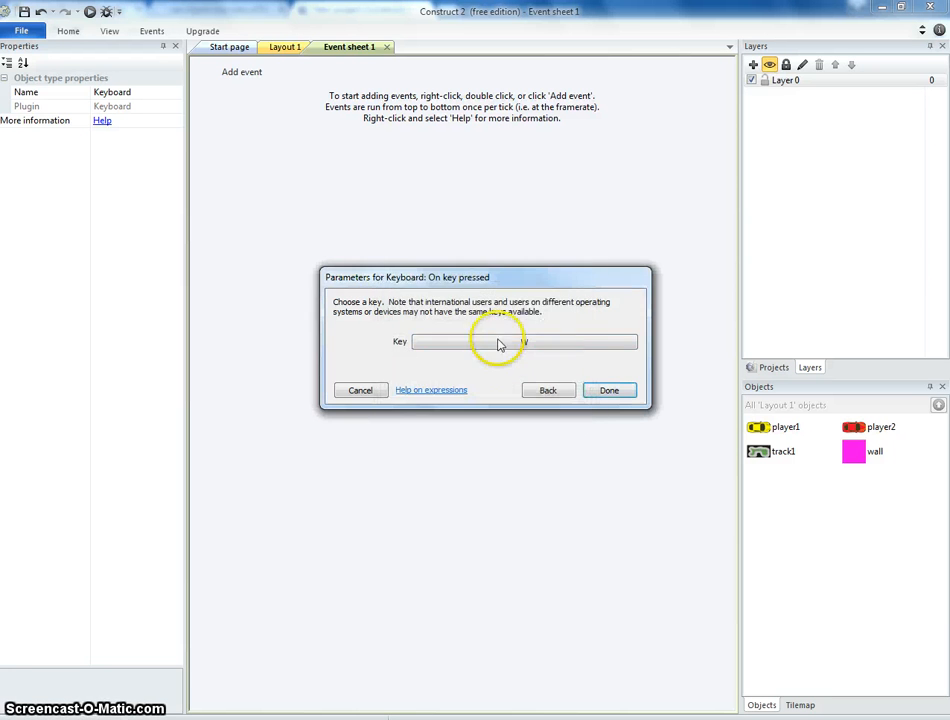
{"action": "left_click", "coordinate": [609, 393]}
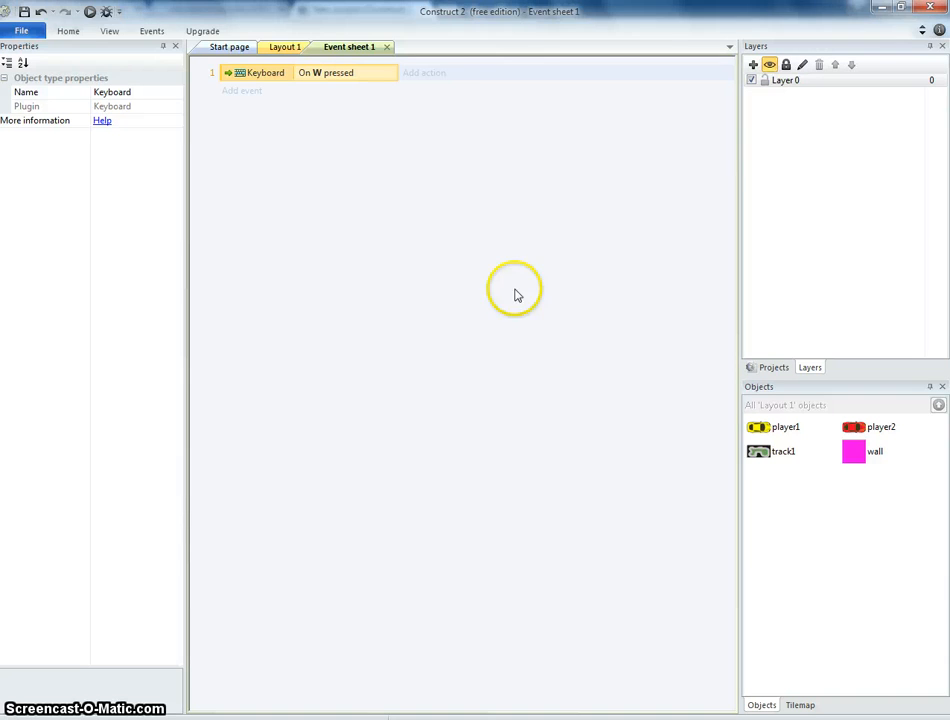
Add a player2 action that simulates the Car pressing Accelerate.
{"action": "left_click", "coordinate": [443, 76]}
{"action": "double_click", "coordinate": [461, 258]}
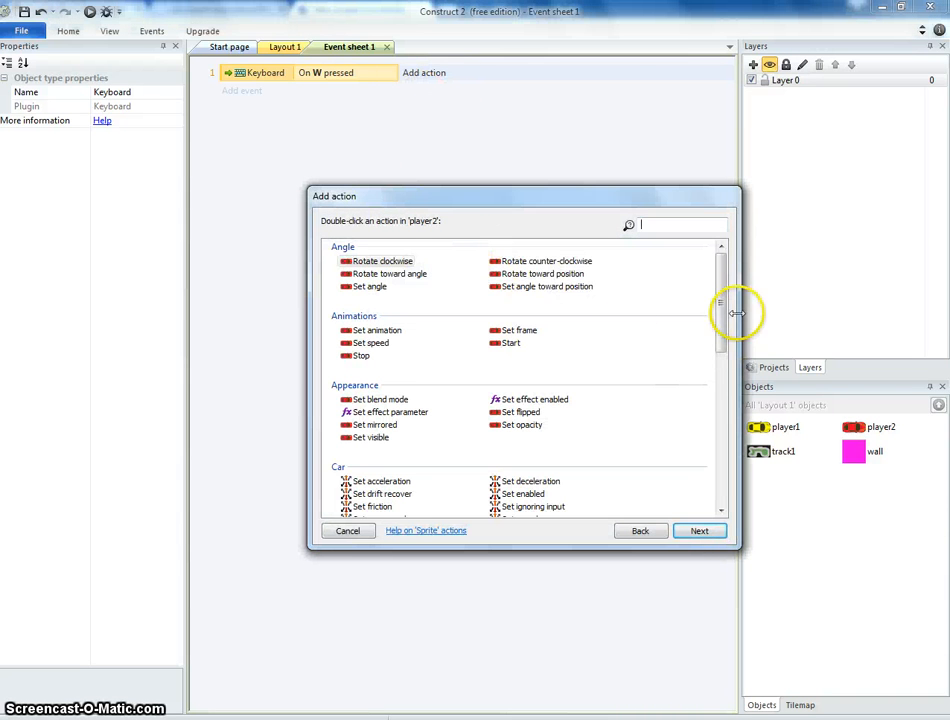
{"action": "left_click_drag", "start_coordinate": [721, 316], "coordinate": [720, 365]}
{"action": "double_click", "coordinate": [545, 376]}
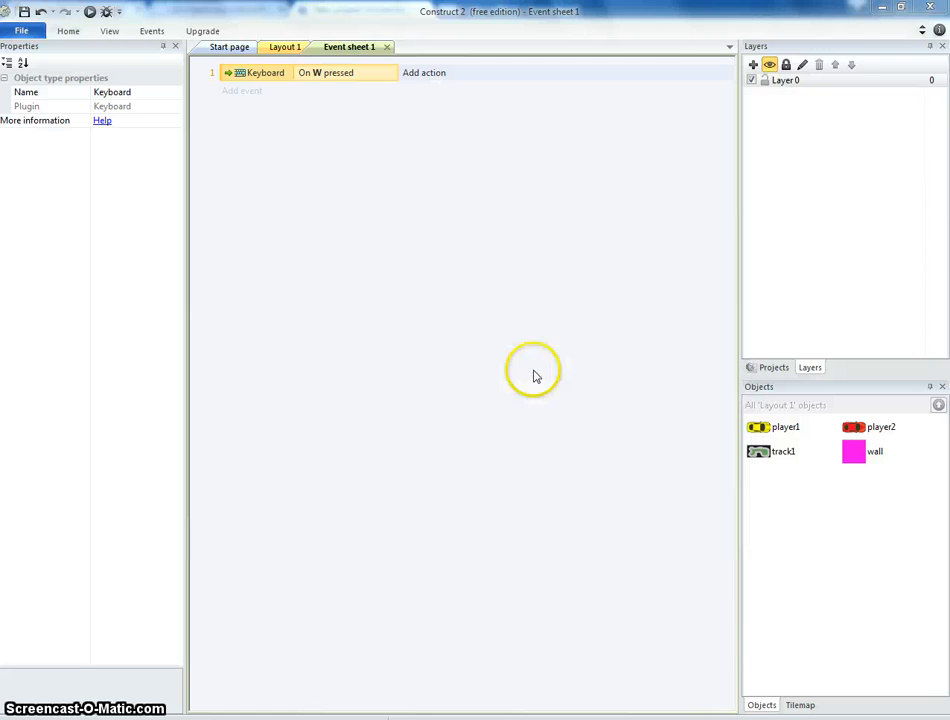
{"action": "left_click", "coordinate": [486, 348]}
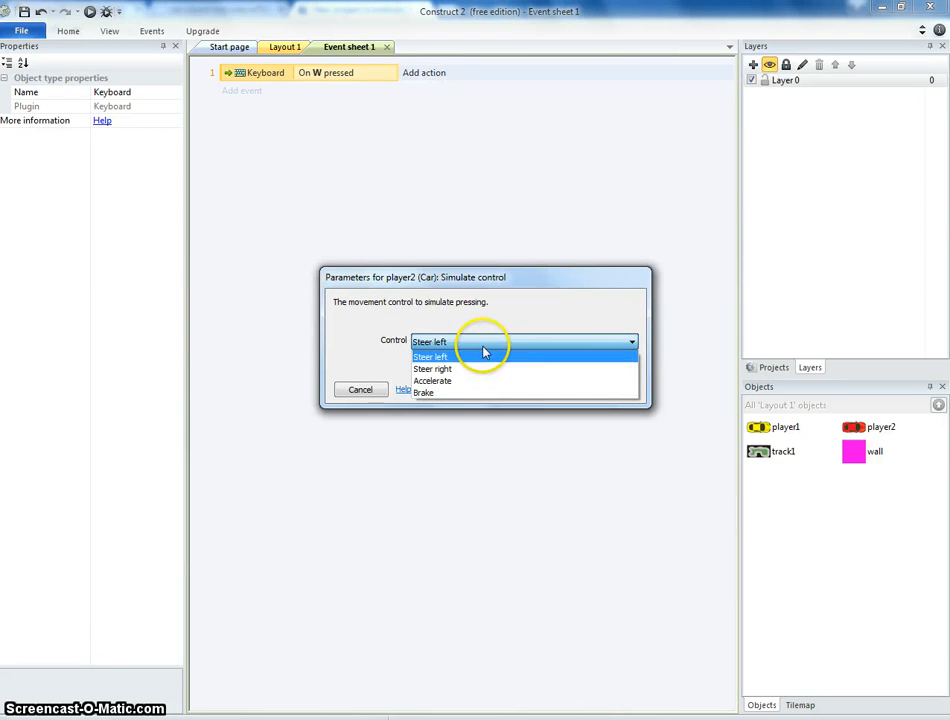
{"action": "left_click", "coordinate": [480, 381]}
{"action": "left_click", "coordinate": [598, 389]}
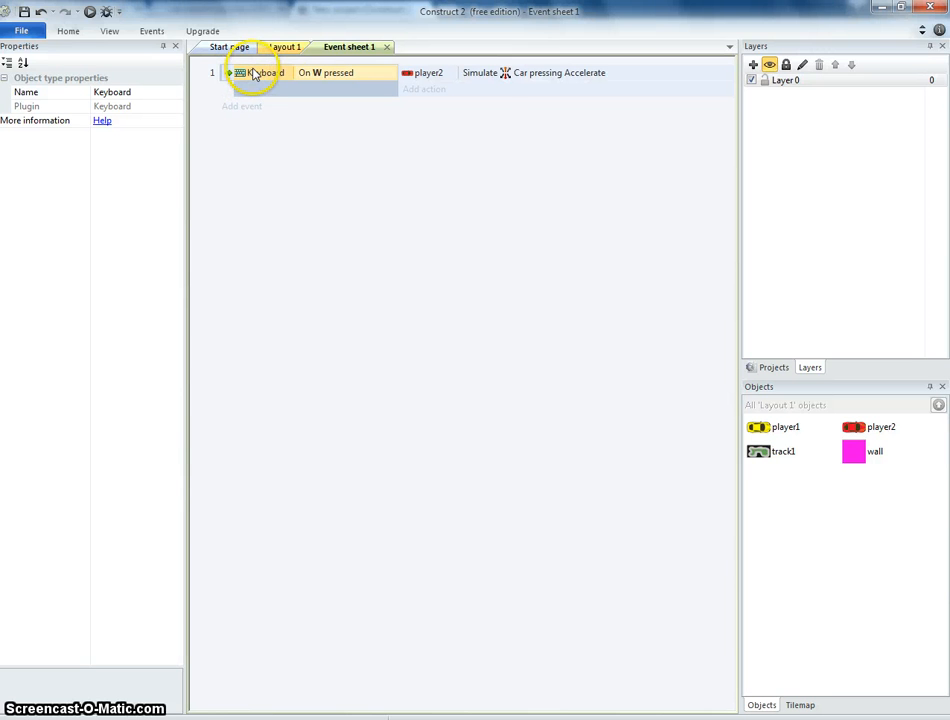
Duplicate the W event three times so four identical events exist.
{"action": "key", "text": "ctrl+v"}
{"action": "left_click", "coordinate": [262, 177]}
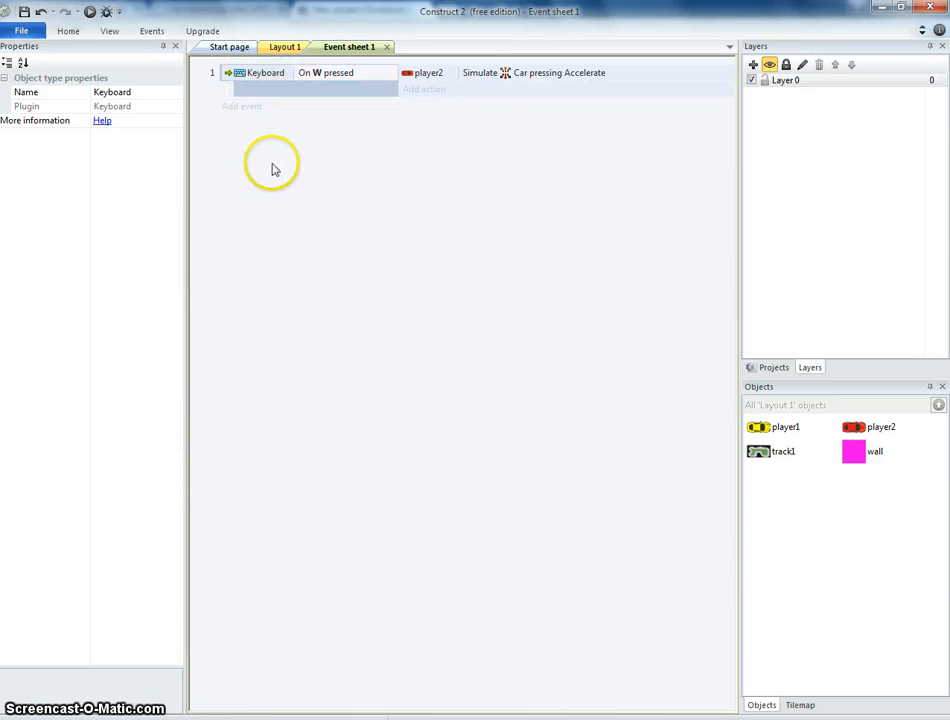
{"action": "left_click", "coordinate": [224, 80]}
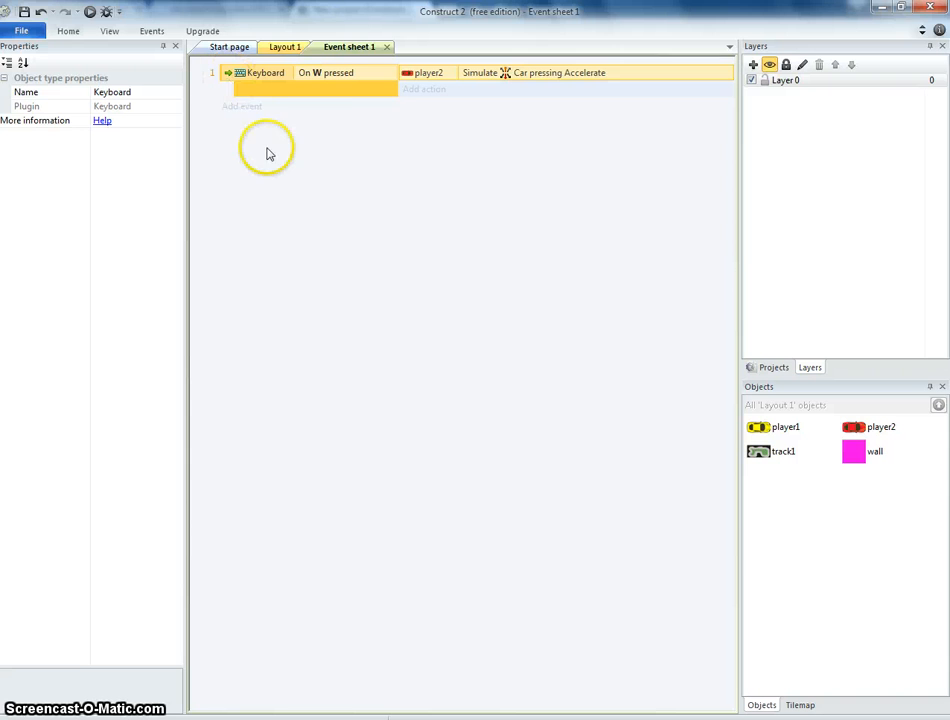
{"action": "key", "text": "ctrl+v"}
{"action": "key", "text": "ctrl+v"}
{"action": "key", "text": "ctrl+v"}
Change the second event's key to S and its simulated control to Brake.
{"action": "left_click", "coordinate": [328, 110]}
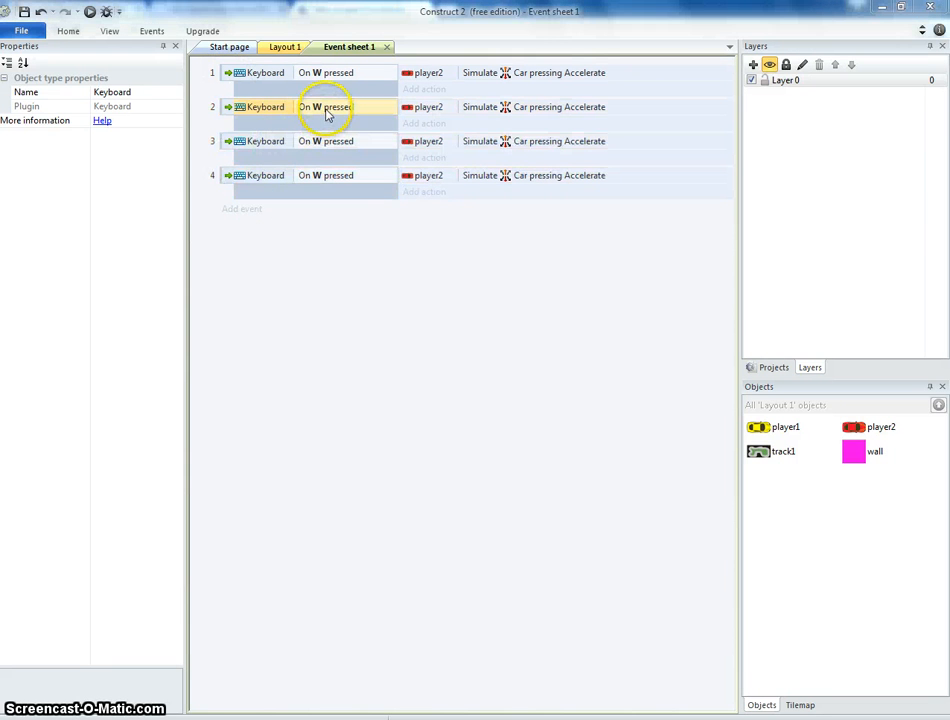
{"action": "double_click", "coordinate": [328, 110]}
{"action": "left_click", "coordinate": [525, 343]}
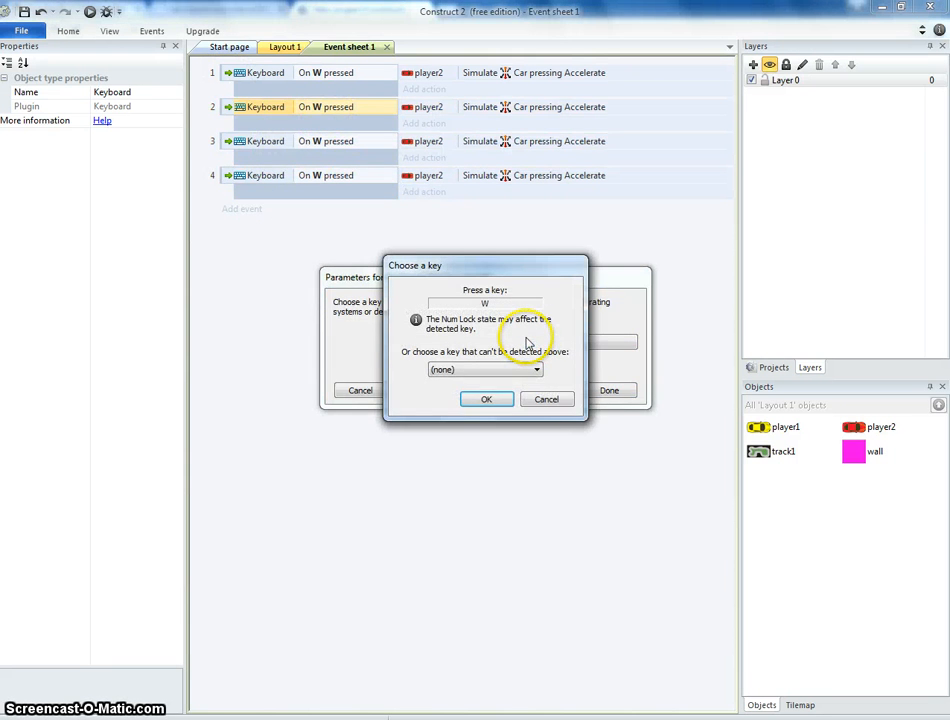
{"action": "key", "text": "s"}
{"action": "left_click", "coordinate": [485, 401]}
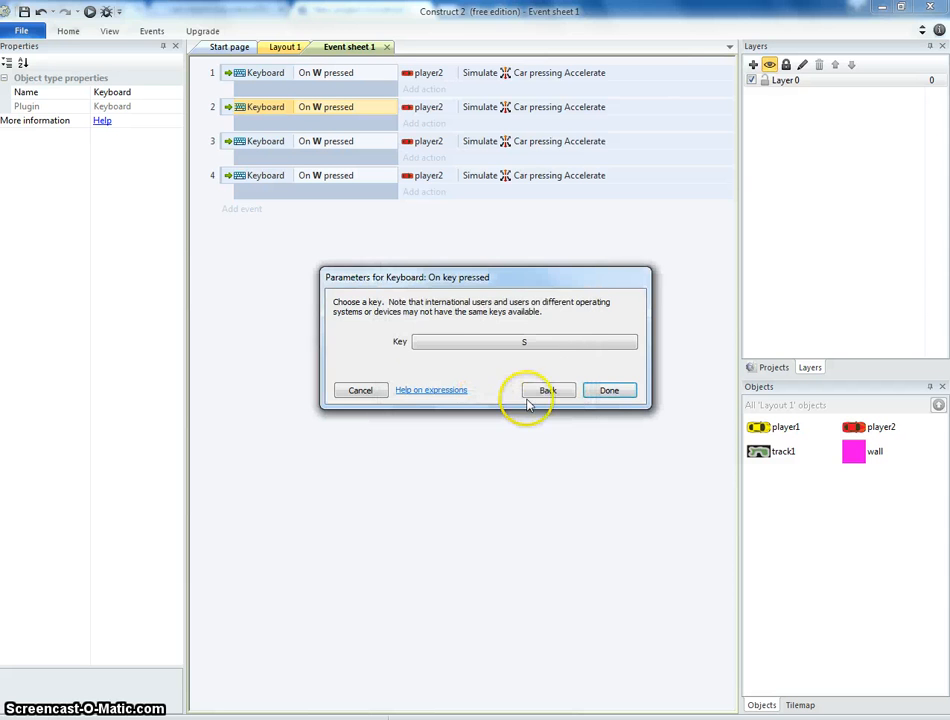
{"action": "left_click", "coordinate": [607, 398]}
{"action": "double_click", "coordinate": [556, 114]}
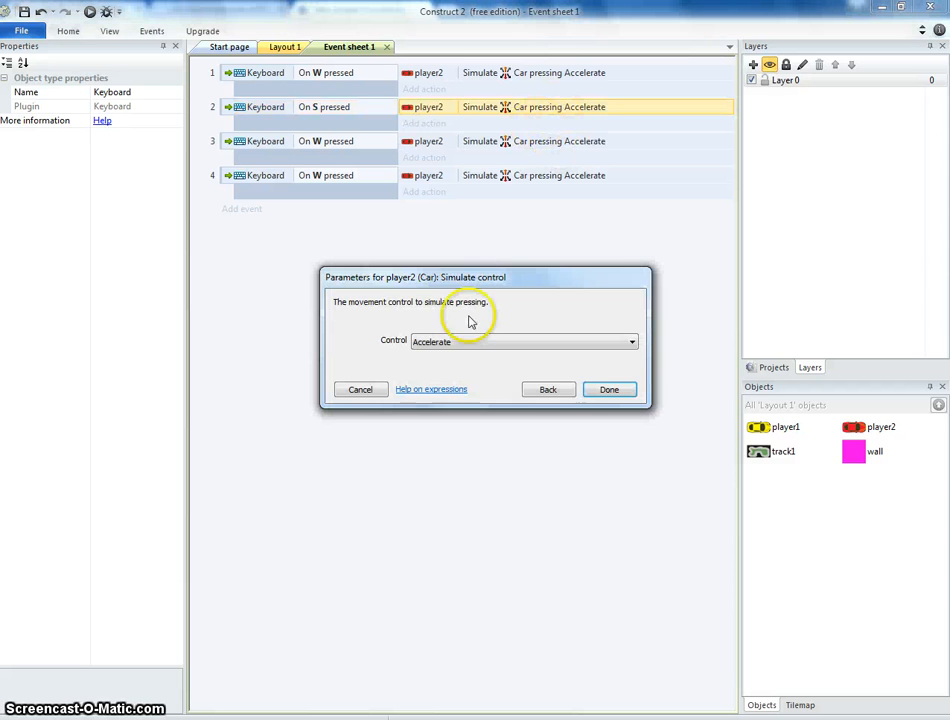
{"action": "left_click", "coordinate": [476, 344]}
{"action": "left_click", "coordinate": [460, 392]}
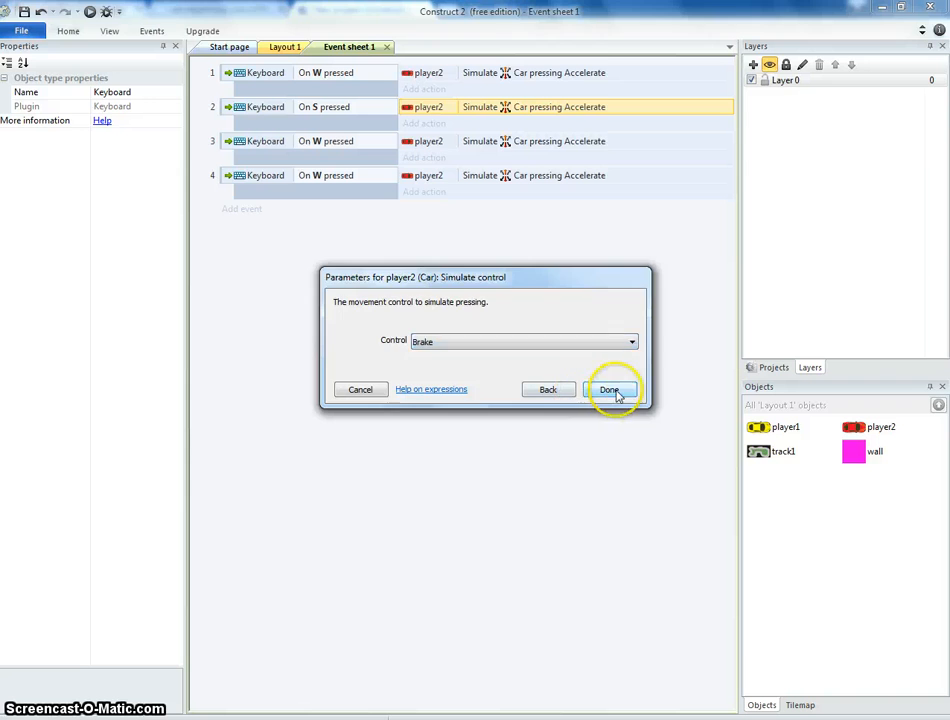
{"action": "left_click", "coordinate": [612, 392]}
Change the third event's key to A and its simulated control to Steer left.
{"action": "double_click", "coordinate": [326, 144]}
{"action": "left_click", "coordinate": [505, 339]}
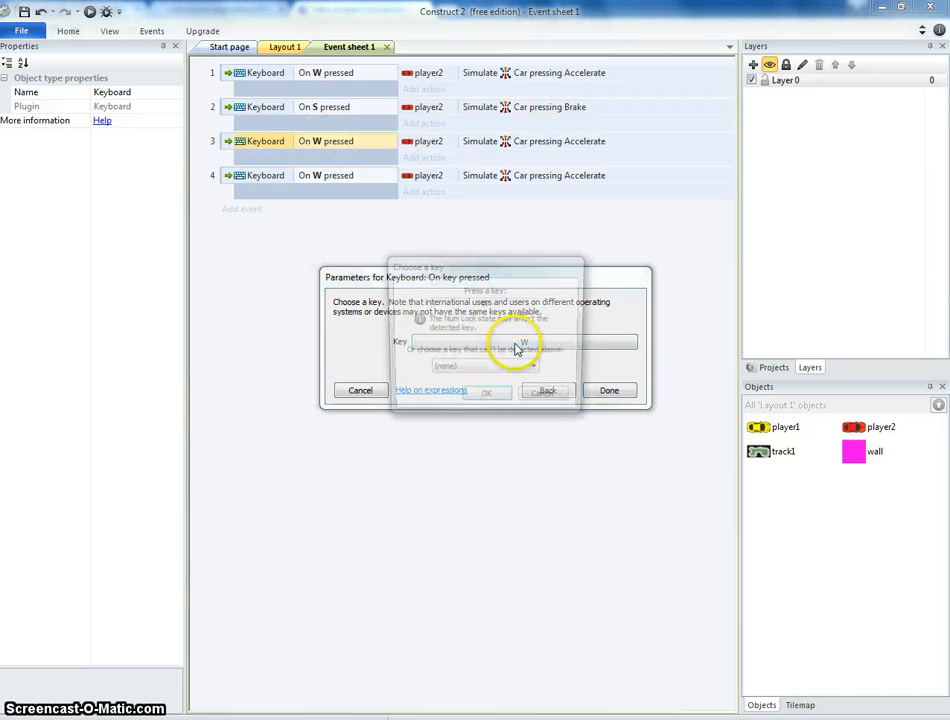
{"action": "left_click", "coordinate": [503, 405]}
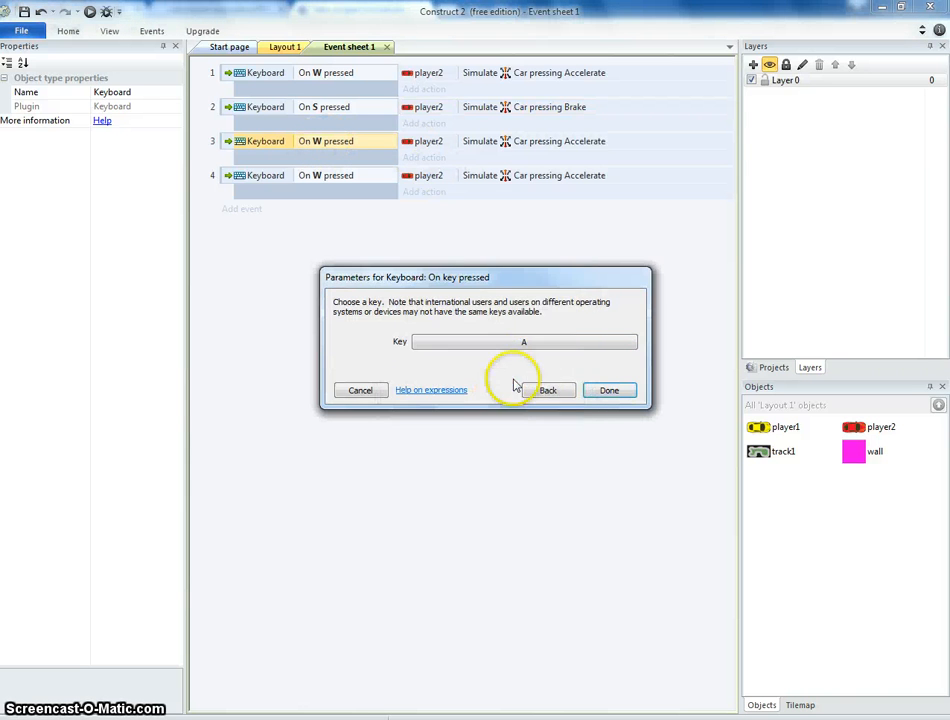
{"action": "left_click", "coordinate": [608, 390]}
{"action": "double_click", "coordinate": [558, 143]}
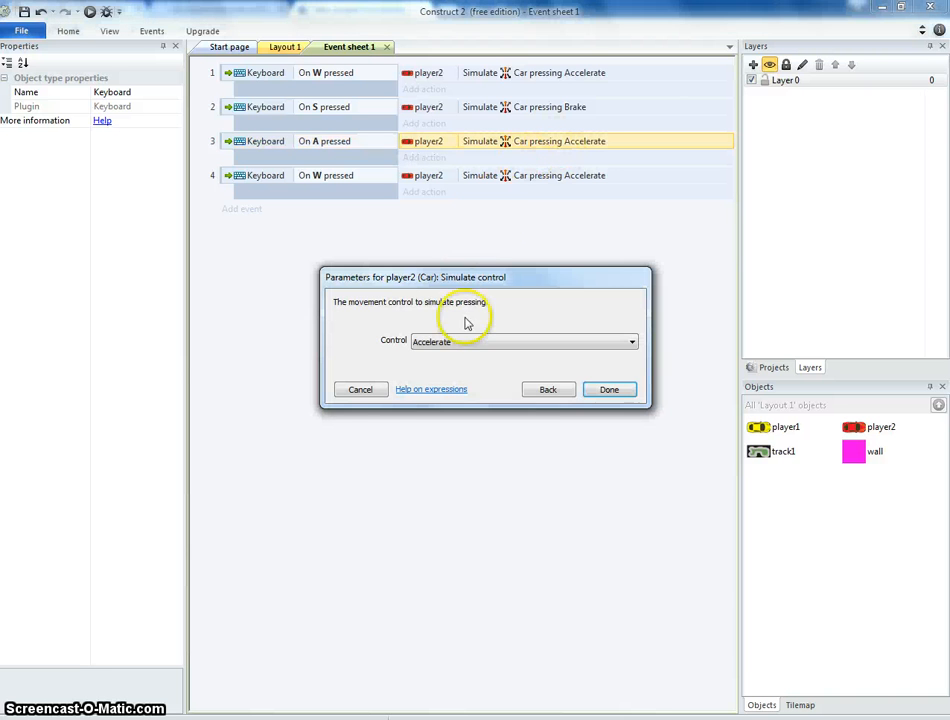
{"action": "left_click", "coordinate": [466, 343]}
{"action": "left_click", "coordinate": [450, 358]}
{"action": "left_click", "coordinate": [608, 390]}
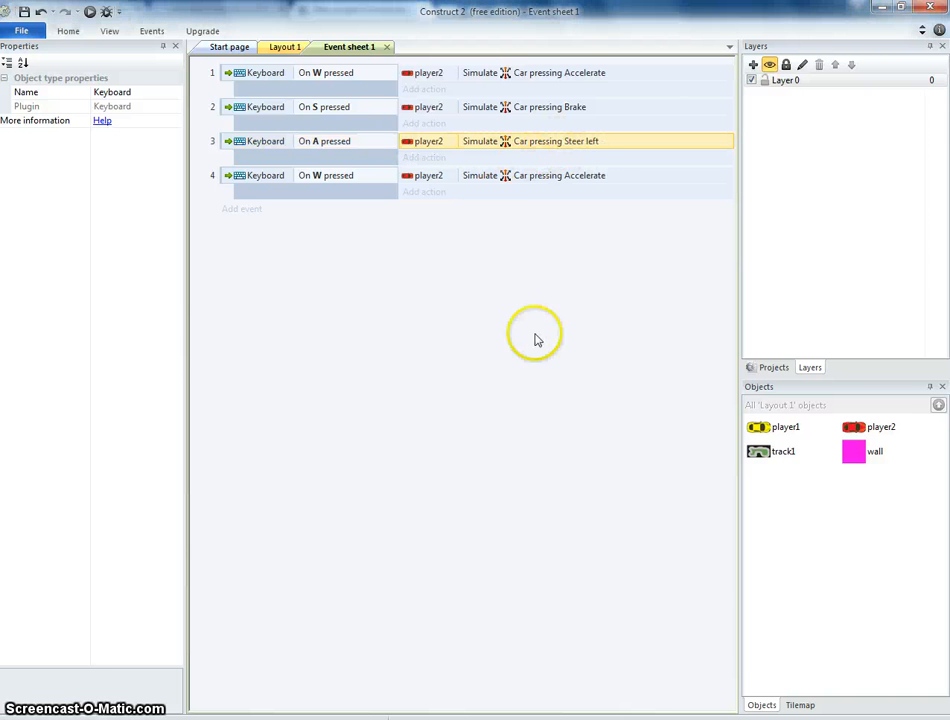
Change the fourth event's key to D and its simulated control to Steer right.
{"action": "double_click", "coordinate": [318, 178]}
{"action": "left_click", "coordinate": [501, 345]}
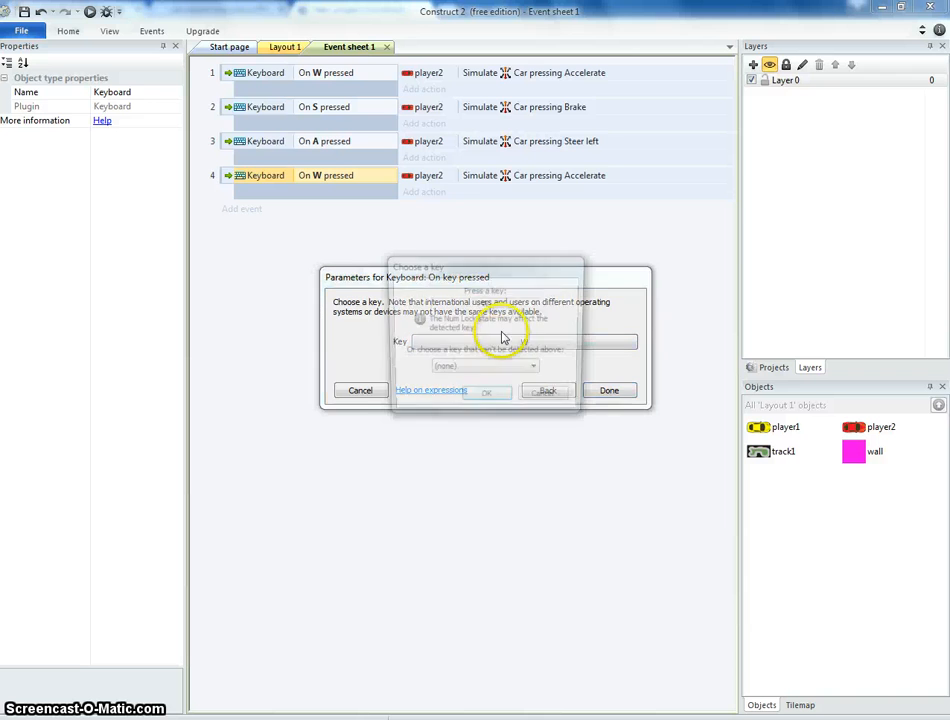
{"action": "key", "text": "d"}
{"action": "left_click", "coordinate": [514, 400]}
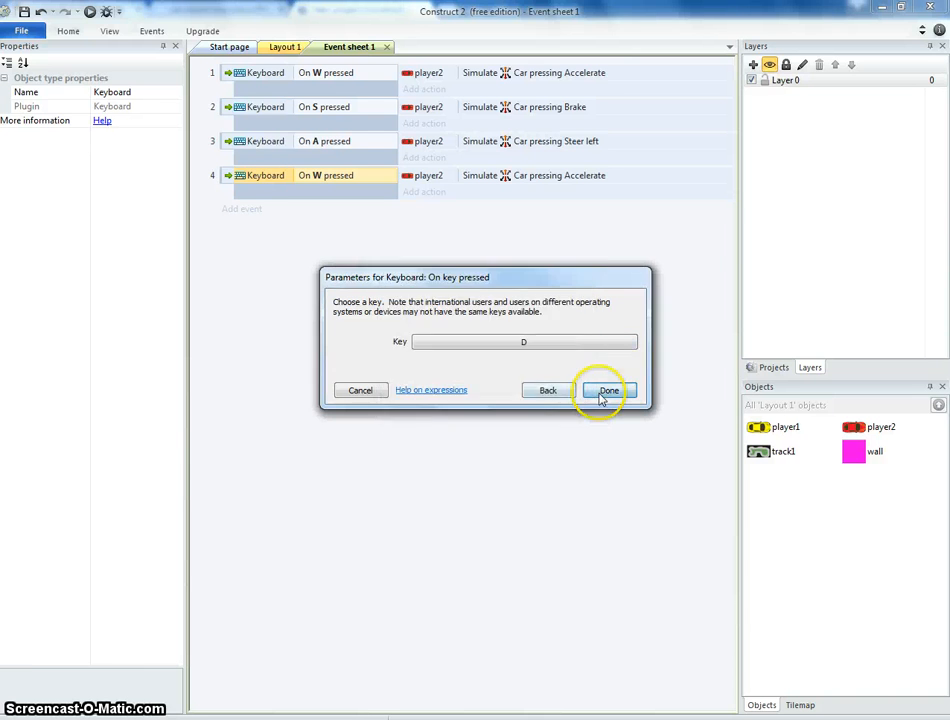
{"action": "left_click", "coordinate": [601, 392]}
{"action": "double_click", "coordinate": [509, 178]}
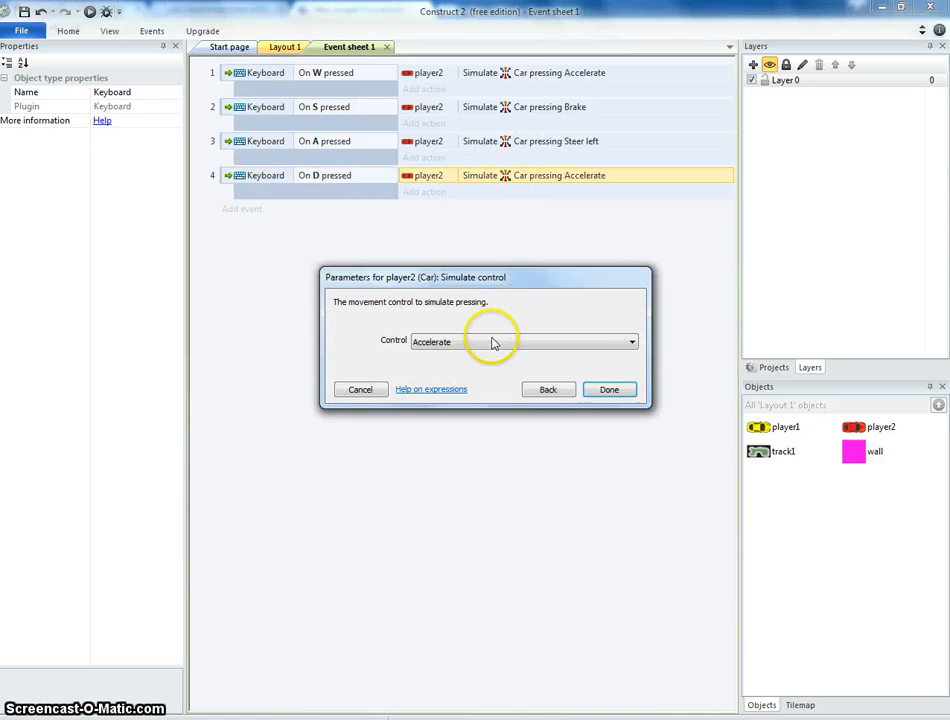
{"action": "left_click", "coordinate": [492, 343]}
{"action": "left_click", "coordinate": [440, 368]}
{"action": "left_click", "coordinate": [607, 389]}
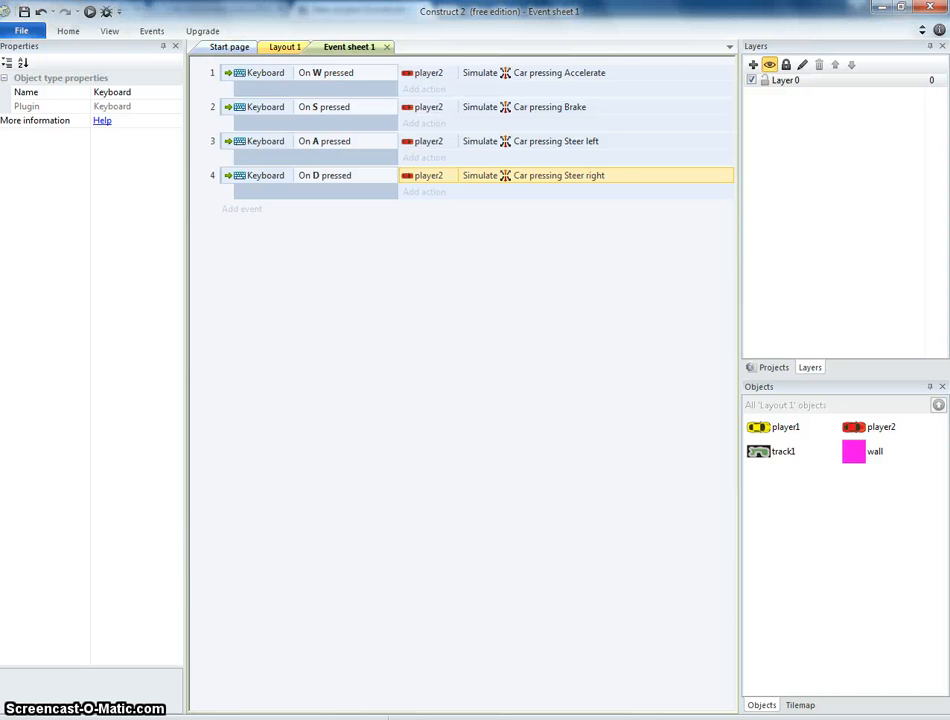
Preview the game in the browser and test driving the cars.
{"action": "left_click", "coordinate": [89, 14]}
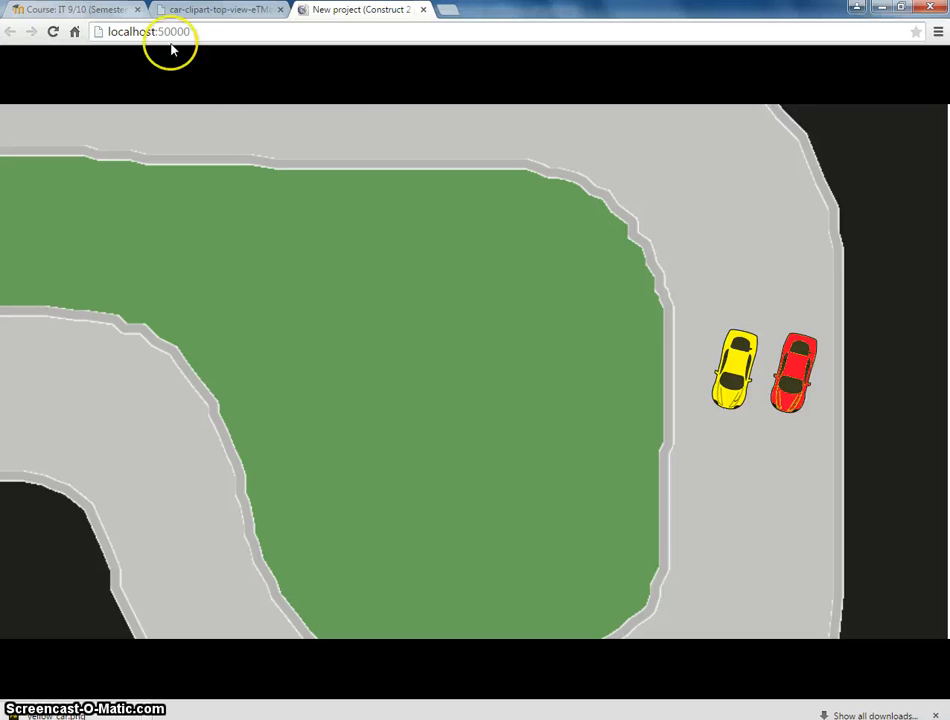
{"action": "key", "text": "Up"}
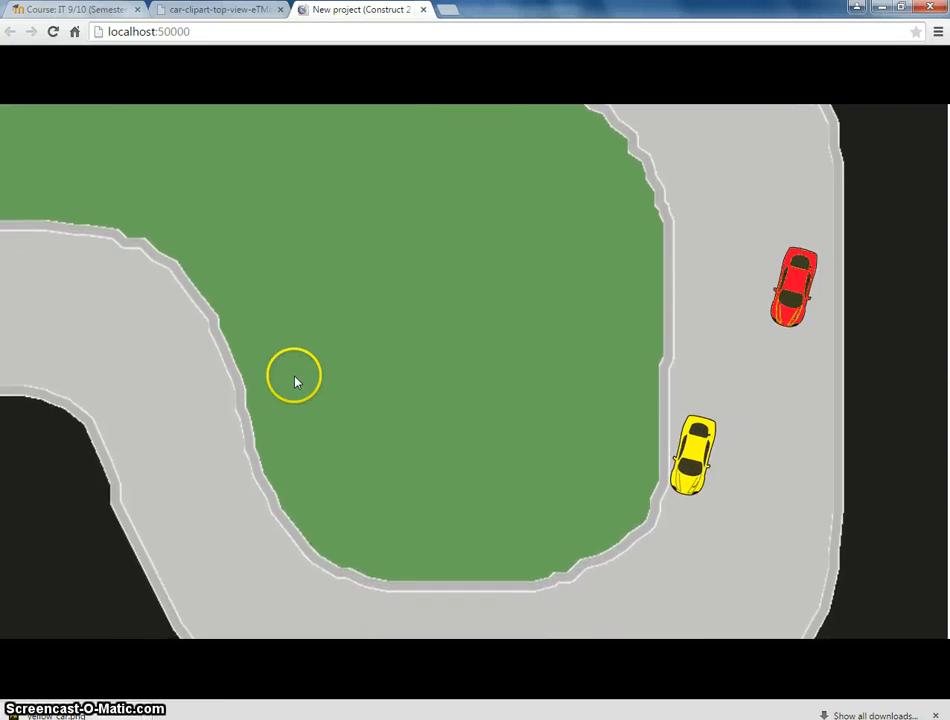
{"action": "left_click", "coordinate": [259, 714]}
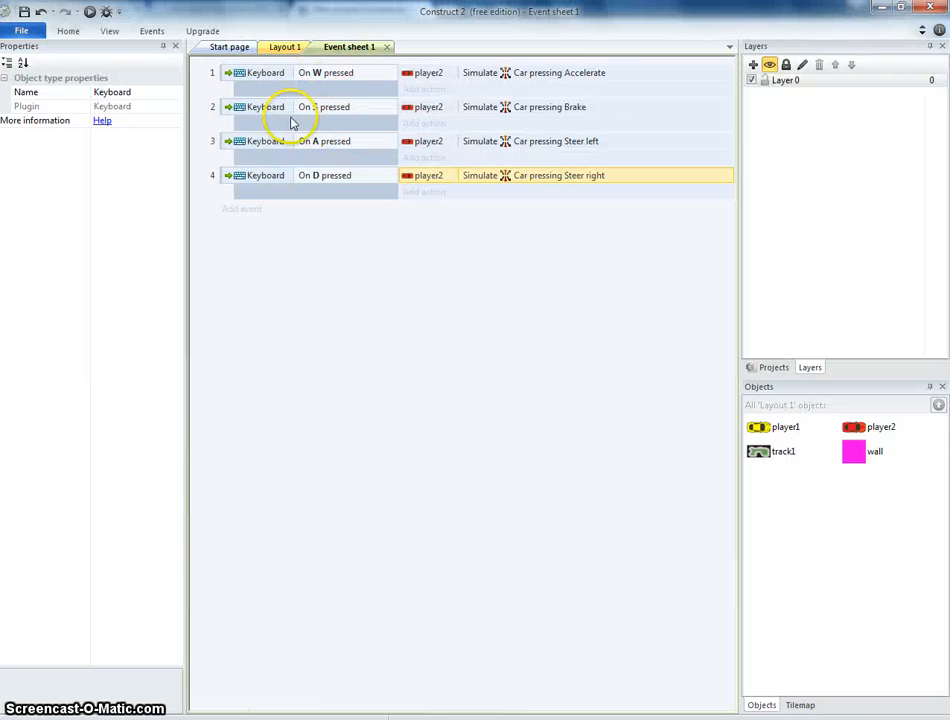
Replace the first event's condition with Keyboard 'Key is down' for the W key.
{"action": "left_click", "coordinate": [276, 47]}
{"action": "left_click", "coordinate": [352, 47]}
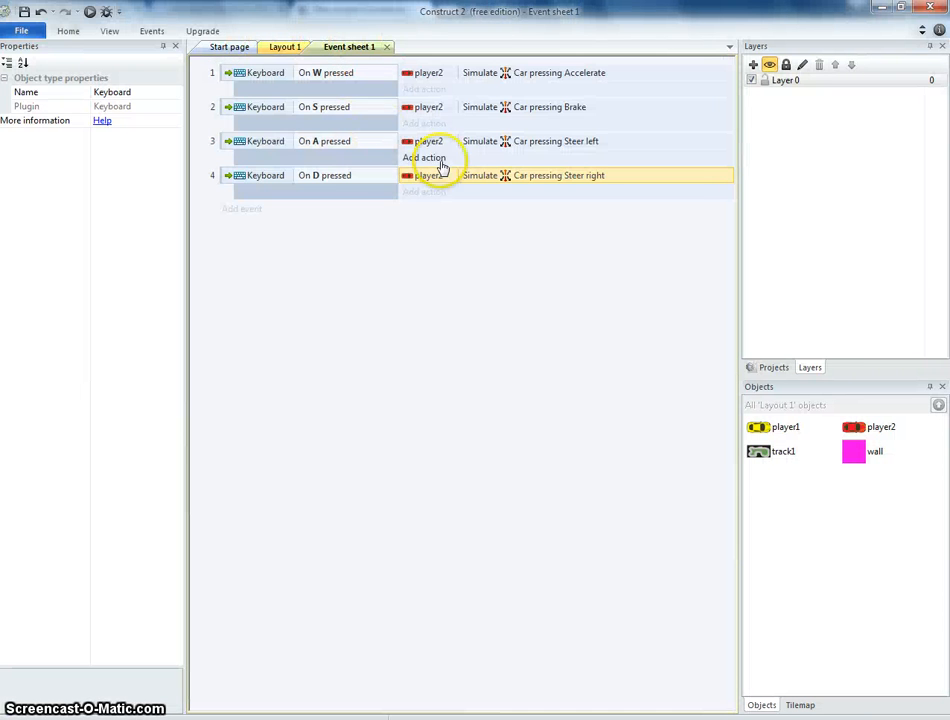
{"action": "double_click", "coordinate": [326, 78]}
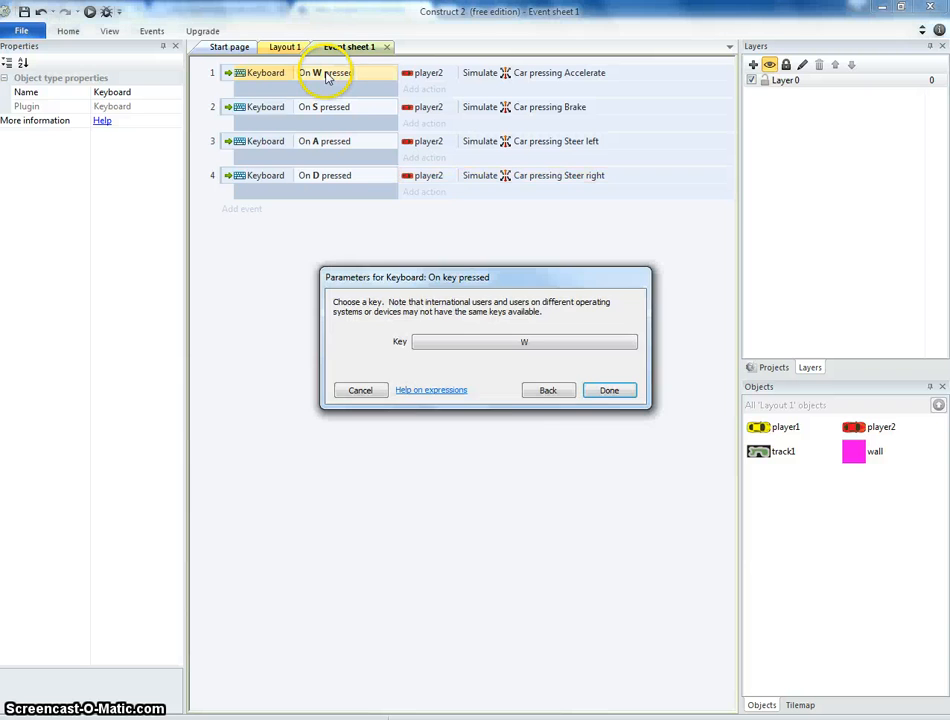
{"action": "left_click", "coordinate": [549, 390]}
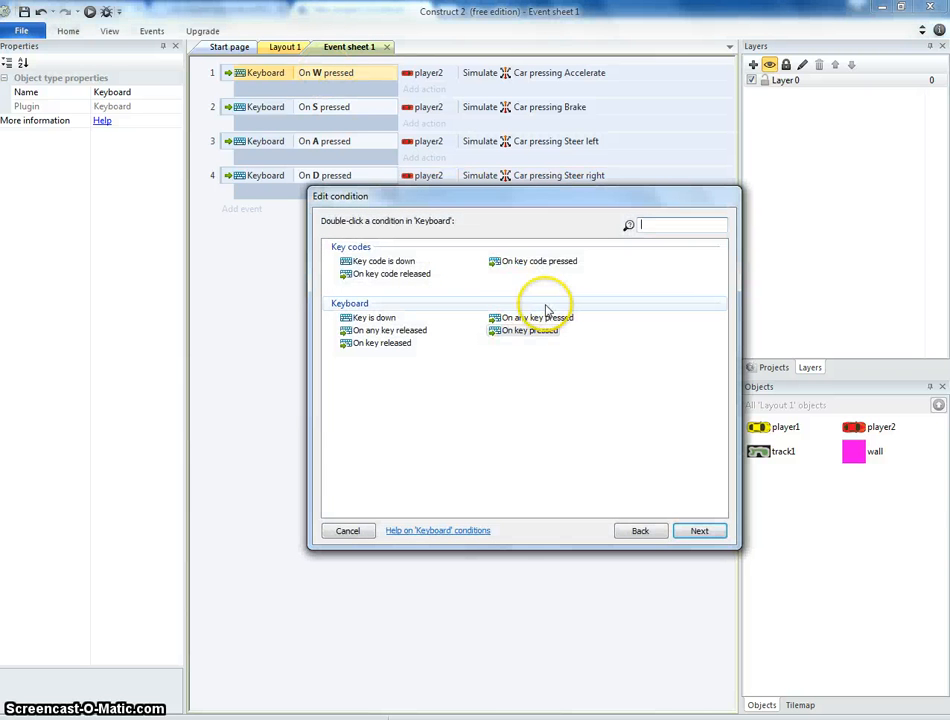
{"action": "double_click", "coordinate": [376, 318]}
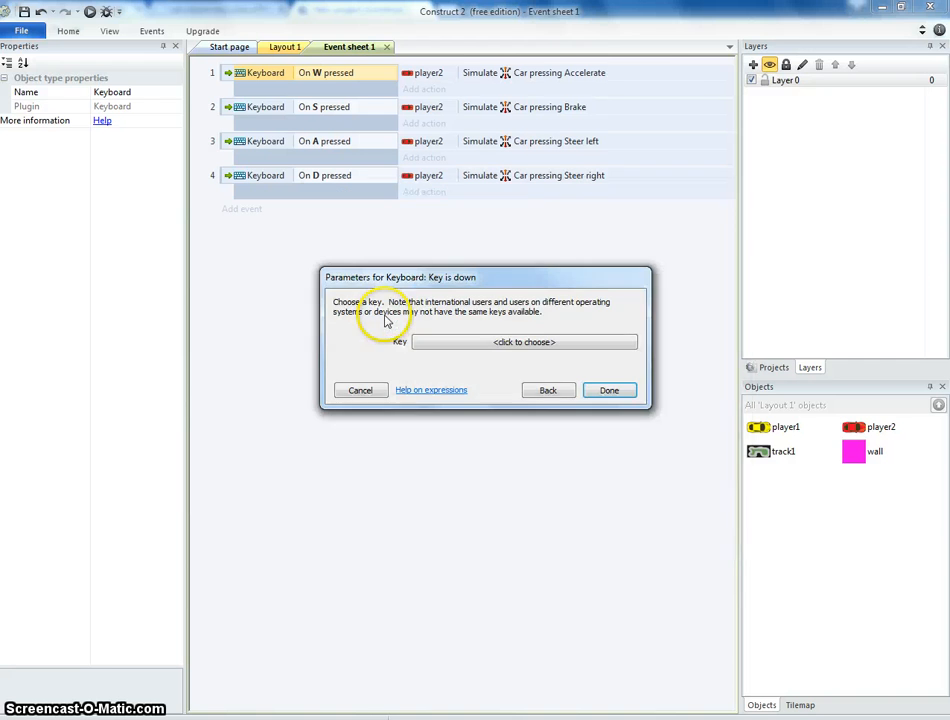
{"action": "left_click", "coordinate": [534, 343]}
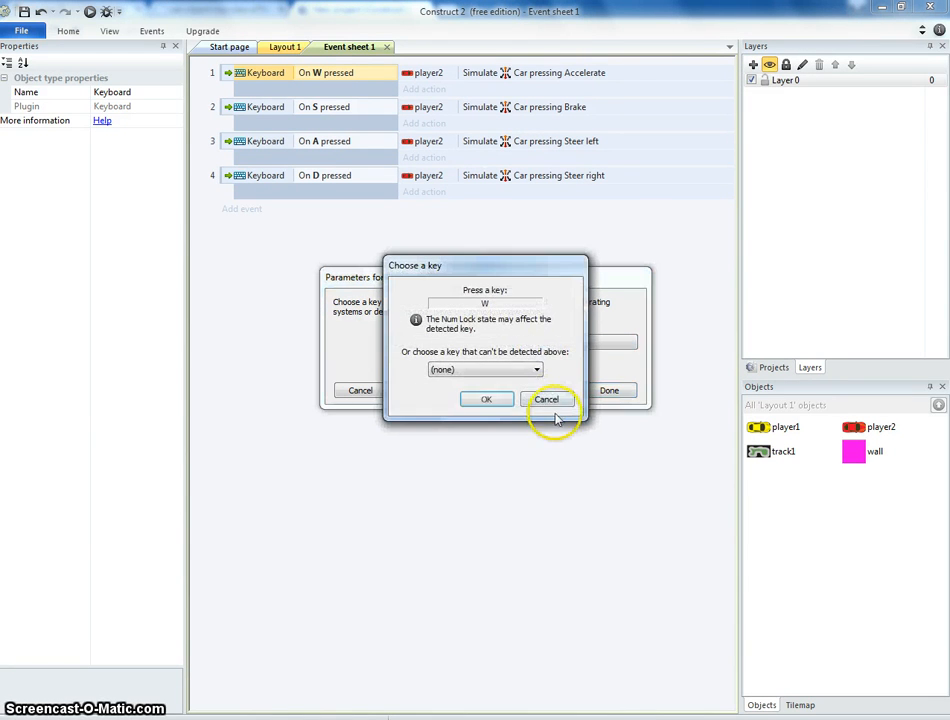
{"action": "key", "text": "w"}
{"action": "left_click", "coordinate": [486, 399]}
{"action": "key", "text": "Return"}
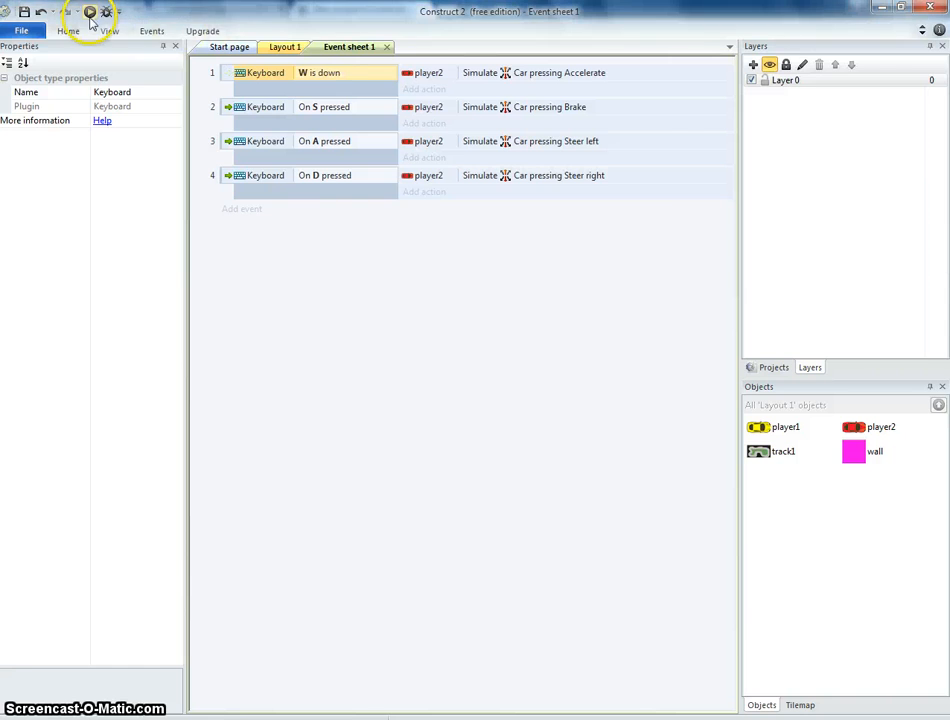
Preview the game again in the browser.
{"action": "left_click", "coordinate": [89, 12]}
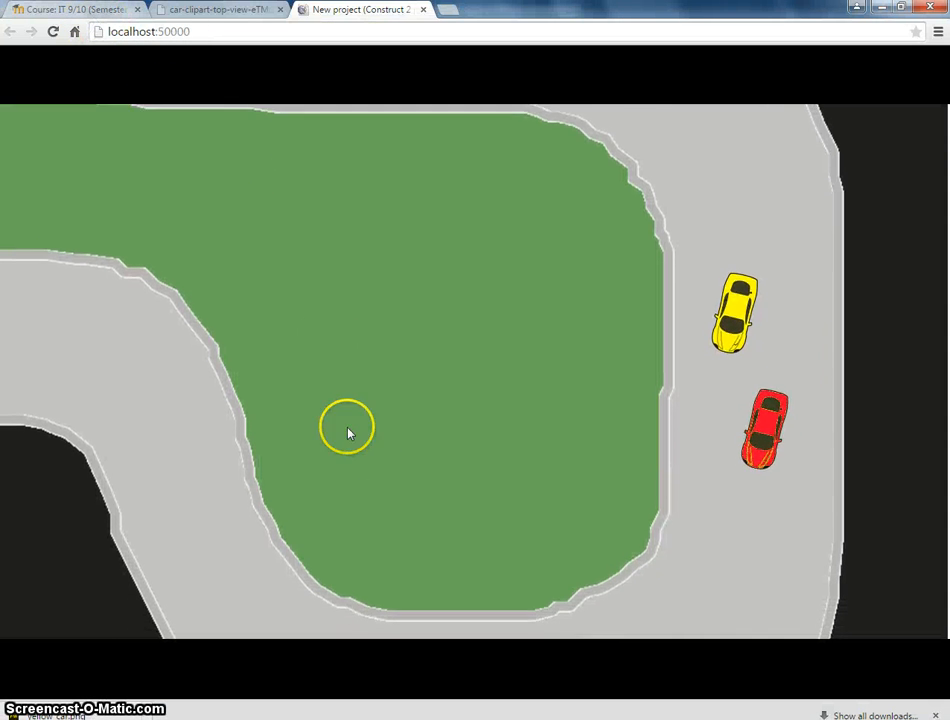
Replace the second event's condition with Keyboard 'Key is down' for the S key.
{"action": "left_click", "coordinate": [262, 718]}
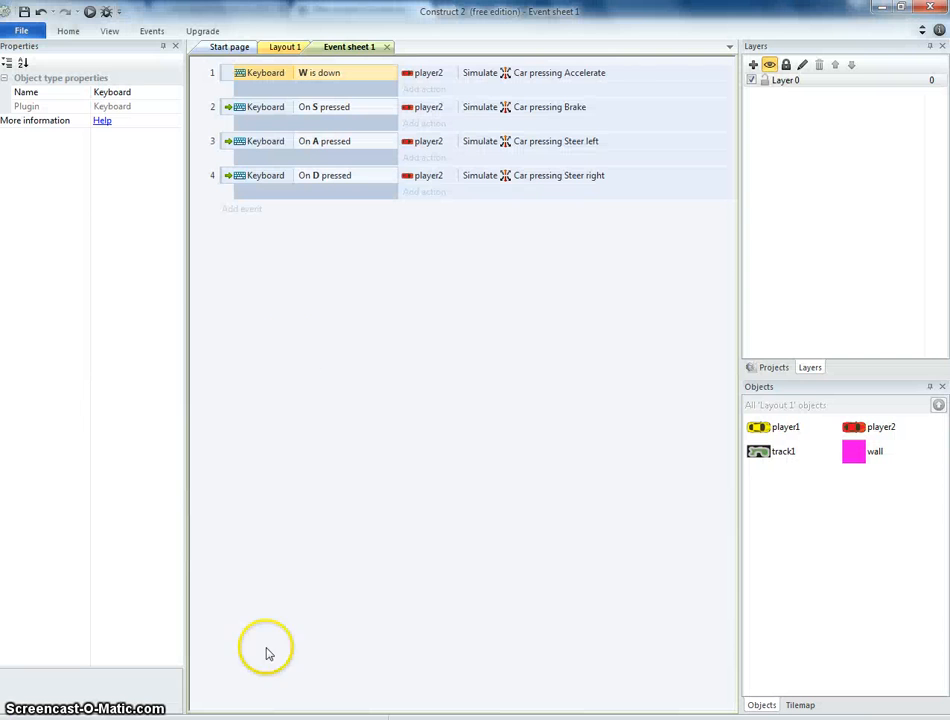
{"action": "double_click", "coordinate": [275, 112]}
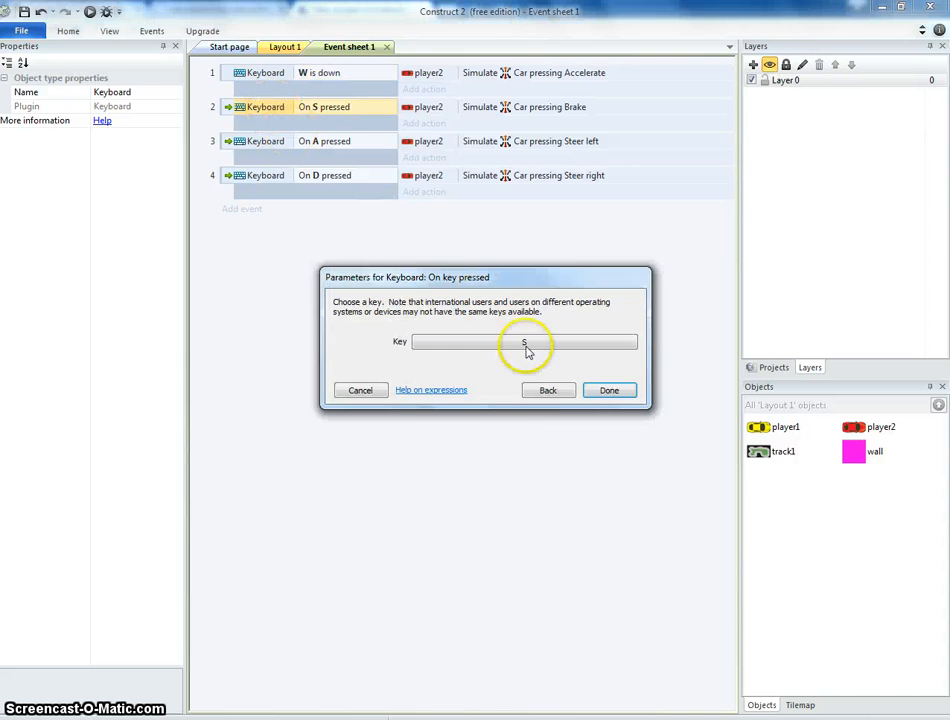
{"action": "left_click", "coordinate": [549, 390]}
{"action": "double_click", "coordinate": [386, 318]}
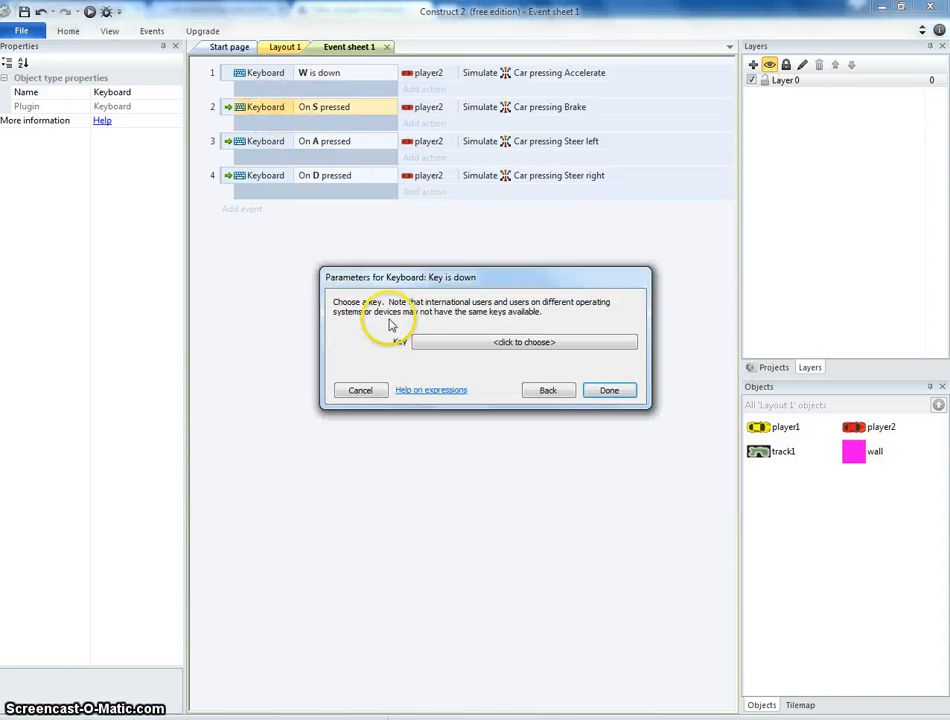
{"action": "left_click", "coordinate": [546, 340]}
{"action": "key", "text": "s"}
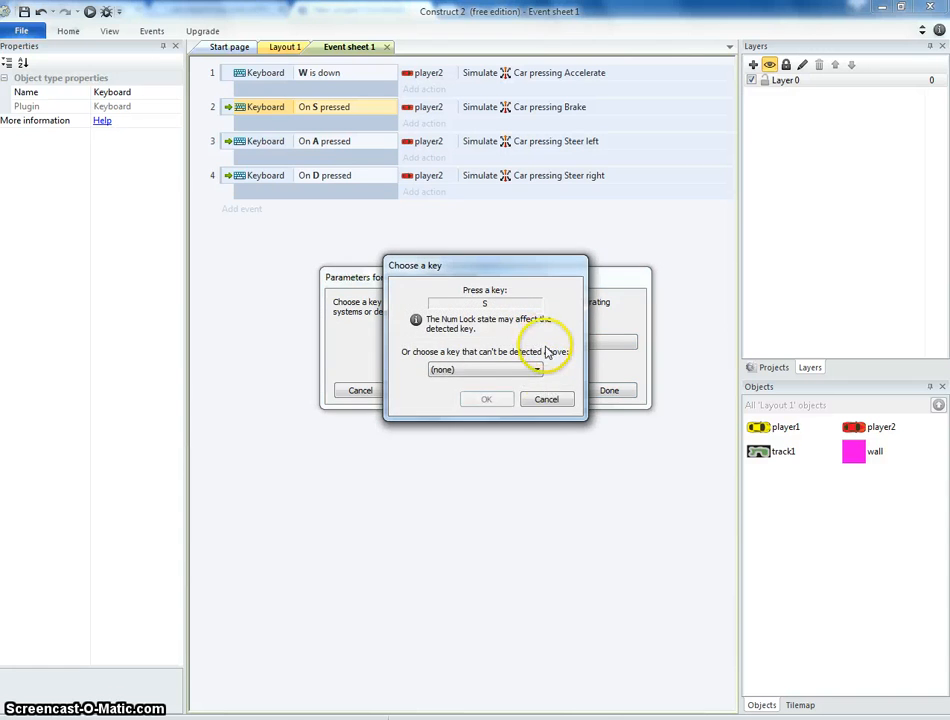
{"action": "left_click", "coordinate": [486, 399]}
{"action": "left_click", "coordinate": [603, 391]}
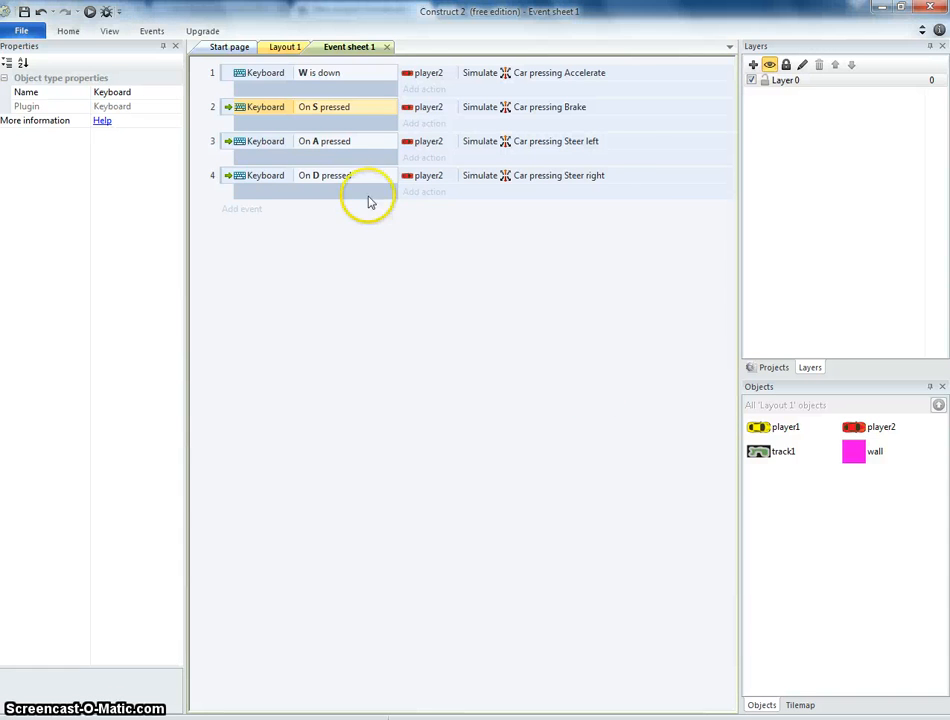
Replace the third event's condition with Keyboard 'Key is down' for the A key.
{"action": "double_click", "coordinate": [338, 143]}
{"action": "left_click", "coordinate": [547, 391]}
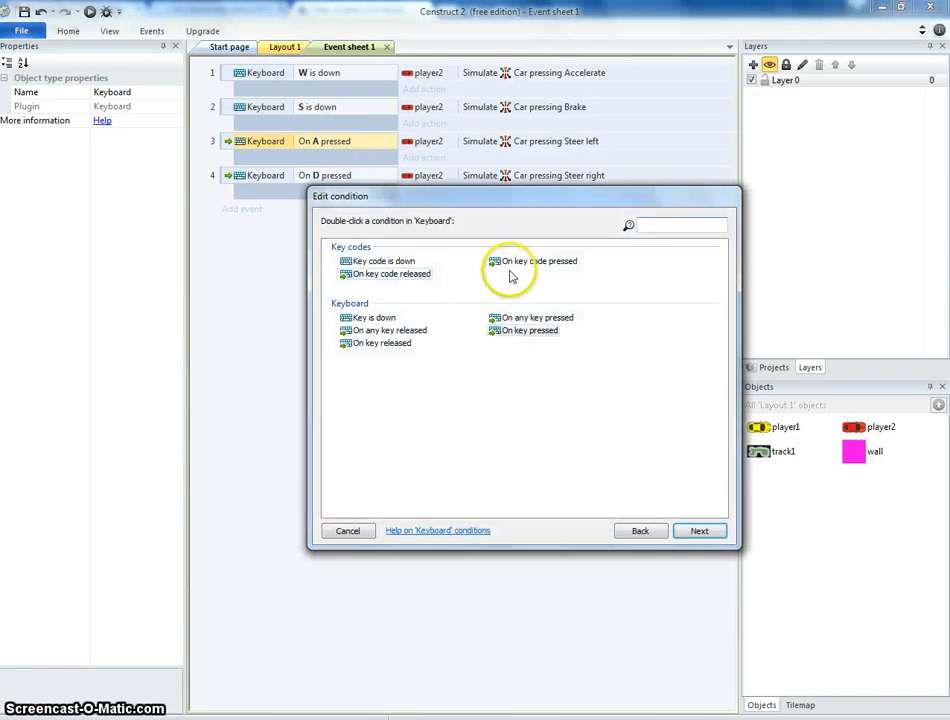
{"action": "double_click", "coordinate": [390, 318]}
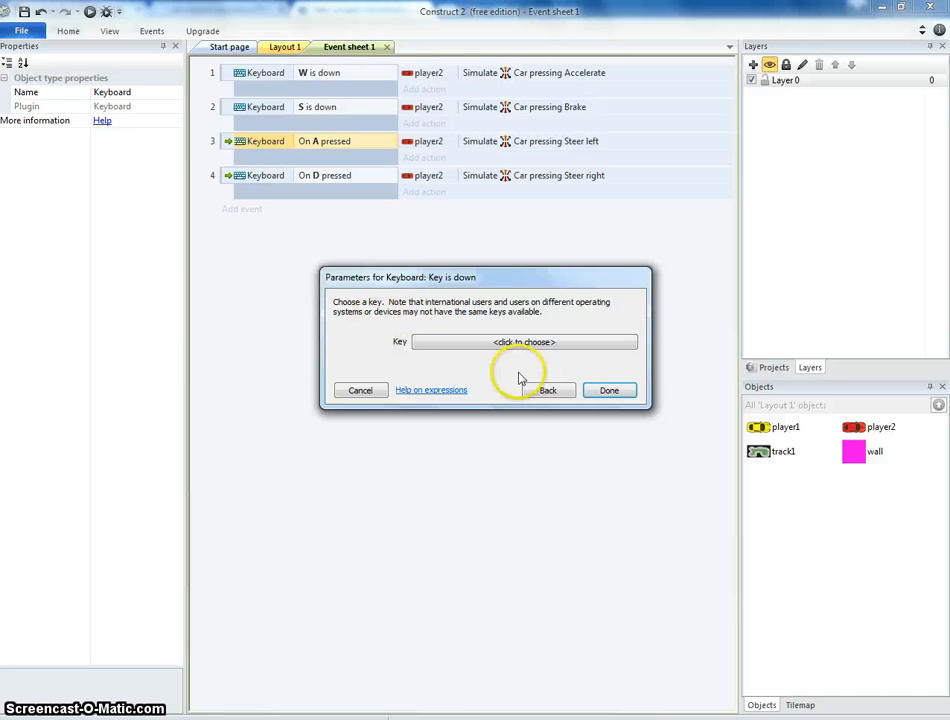
{"action": "left_click", "coordinate": [570, 345]}
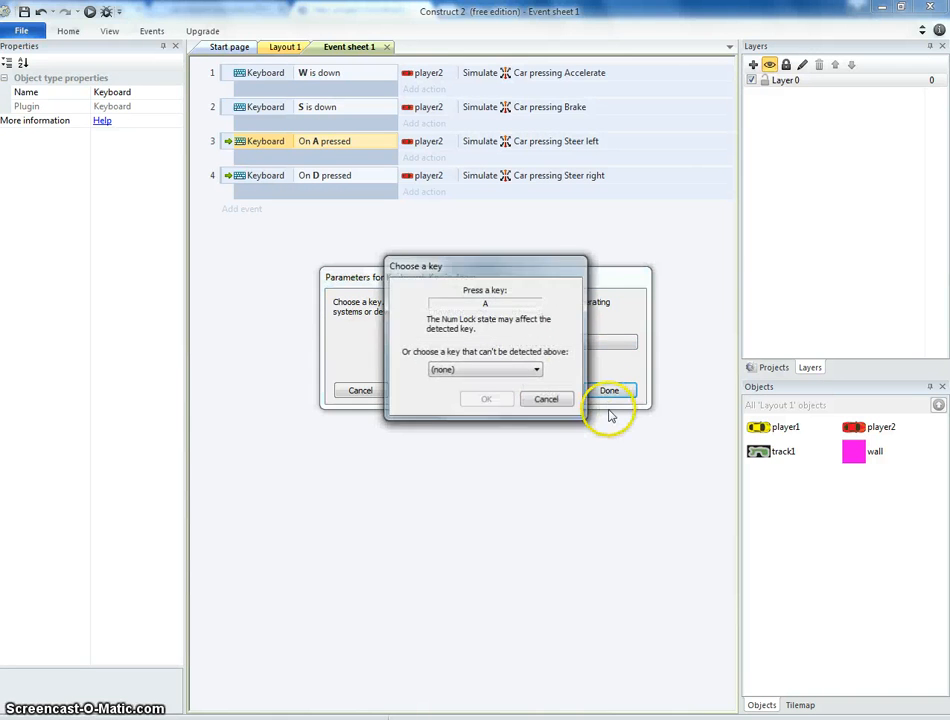
{"action": "left_click", "coordinate": [546, 396]}
{"action": "key", "text": "a"}
{"action": "left_click", "coordinate": [488, 403]}
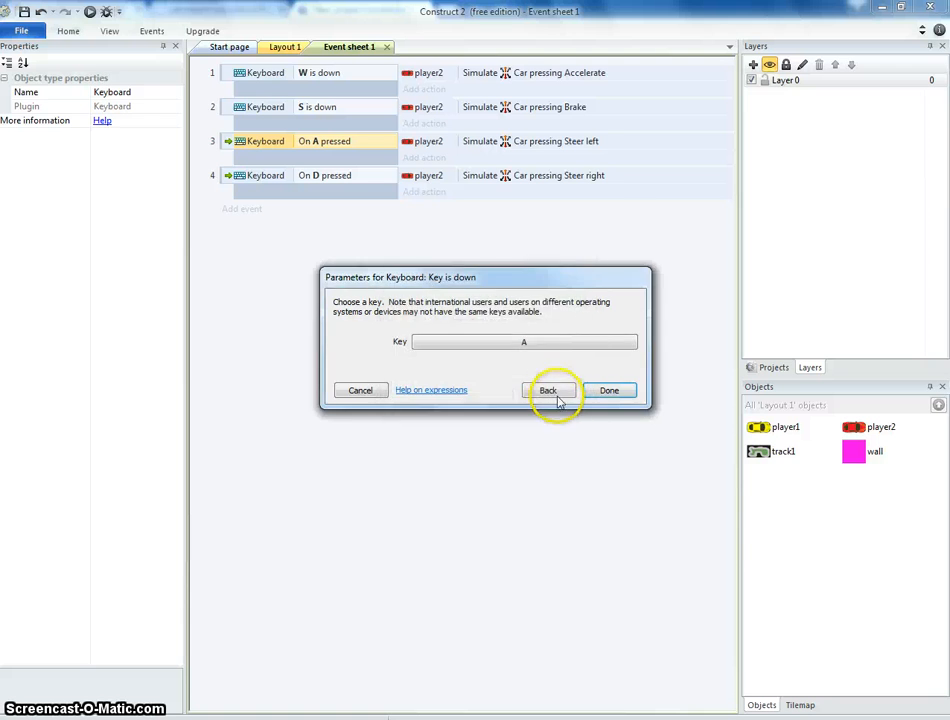
{"action": "left_click", "coordinate": [553, 393]}
{"action": "double_click", "coordinate": [382, 318]}
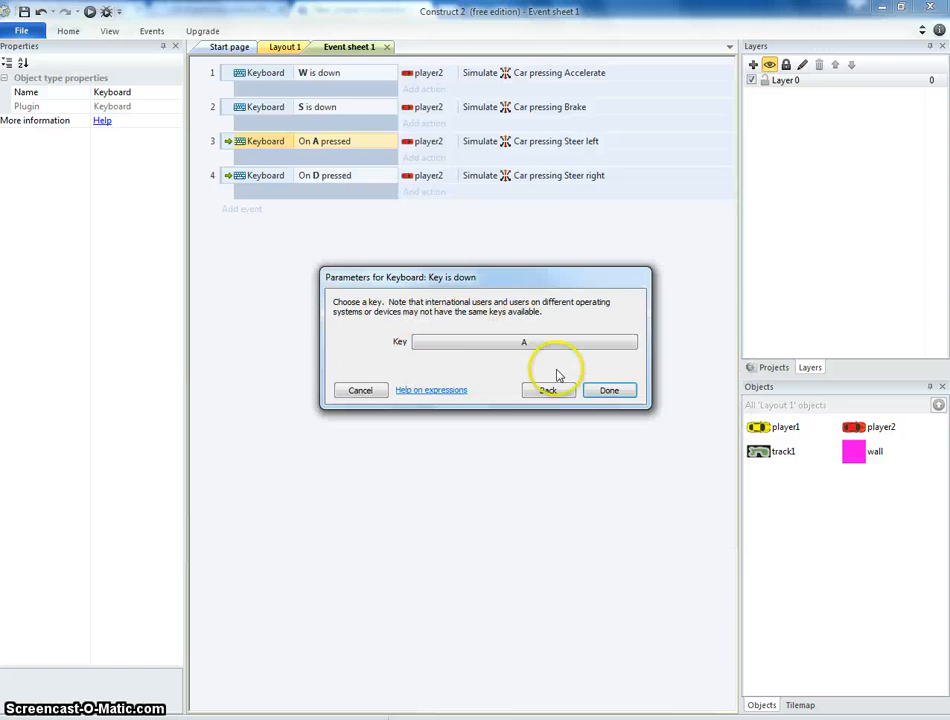
{"action": "left_click", "coordinate": [604, 391]}
Replace the fourth event's condition with Keyboard 'Key is down' for the D key.
{"action": "double_click", "coordinate": [323, 180]}
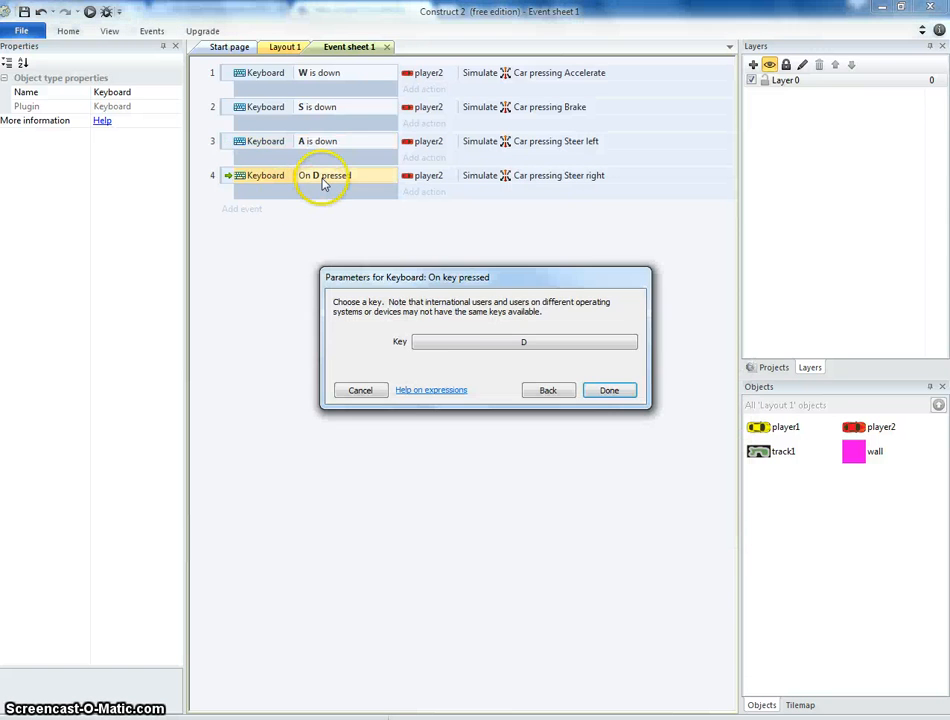
{"action": "left_click", "coordinate": [508, 346]}
{"action": "left_click", "coordinate": [537, 400]}
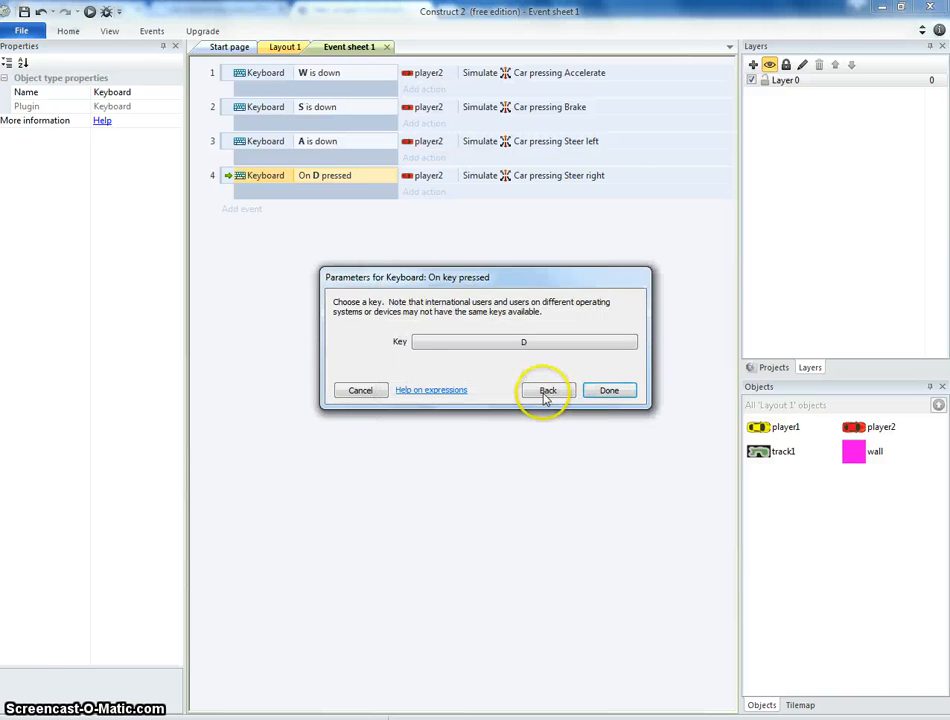
{"action": "left_click", "coordinate": [546, 392]}
{"action": "double_click", "coordinate": [390, 320]}
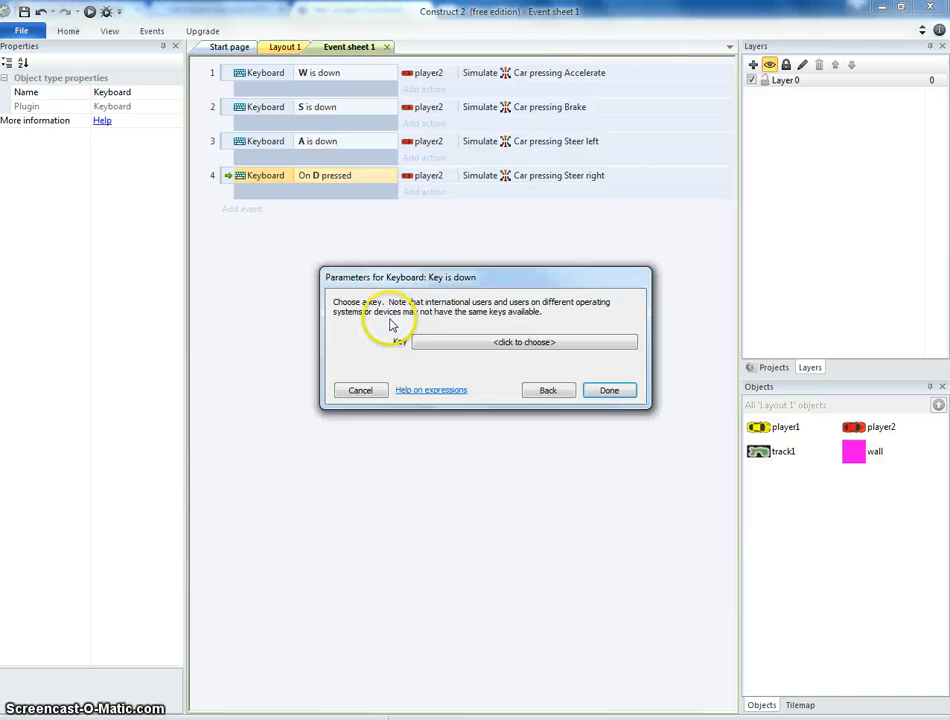
{"action": "left_click", "coordinate": [488, 343]}
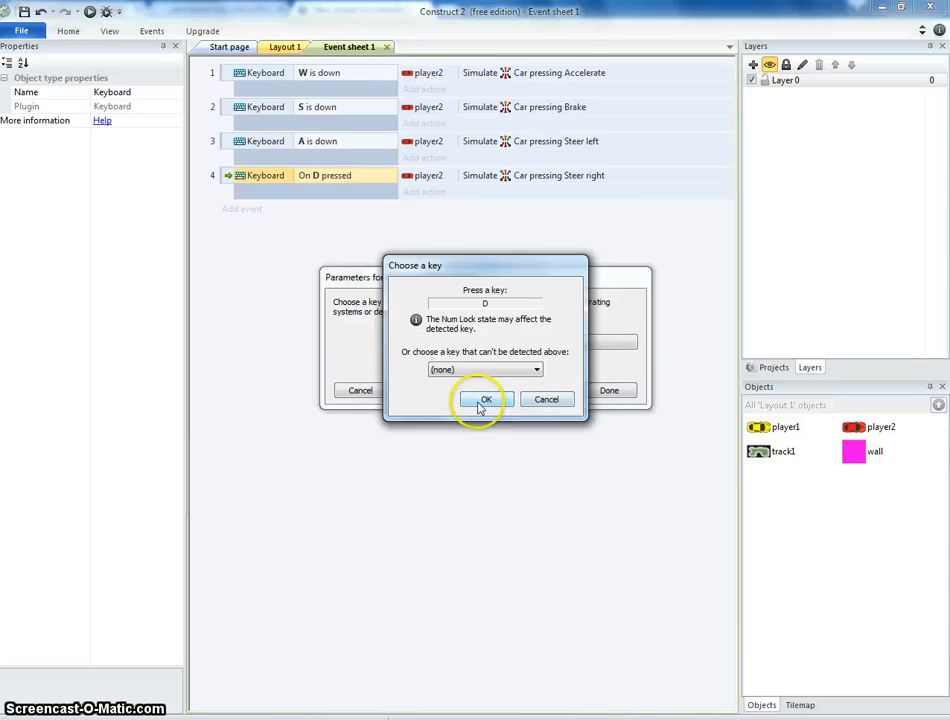
{"action": "left_click", "coordinate": [483, 401]}
{"action": "left_click", "coordinate": [605, 392]}
Preview the game in the browser and test driving both cars with the arrow keys and W/A/S/D.
{"action": "left_click", "coordinate": [89, 12]}
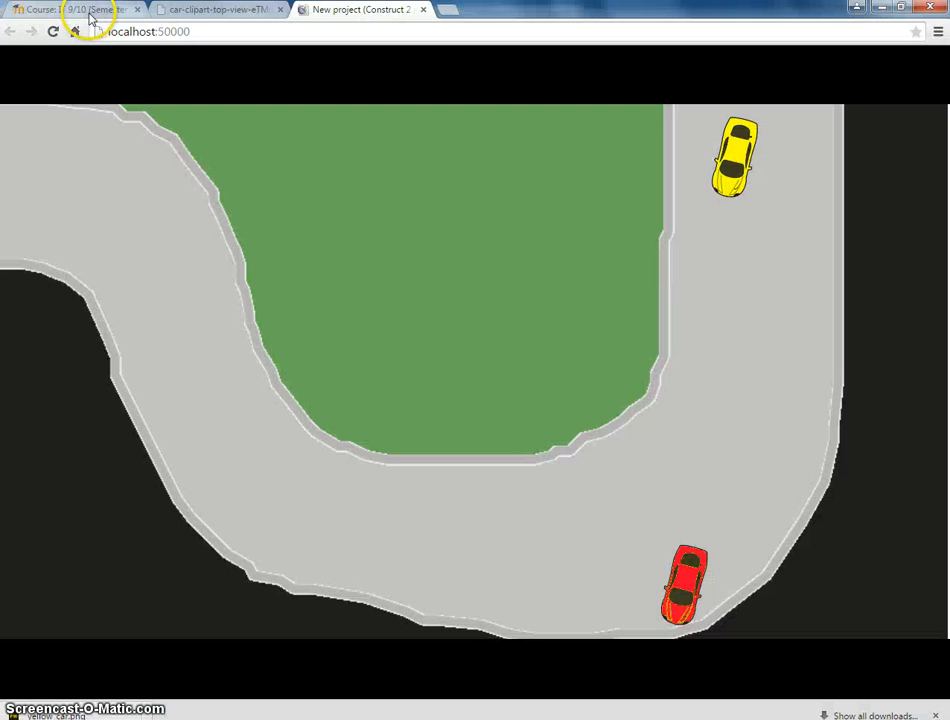
{"action": "key", "text": "Up"}
{"action": "key", "text": "w"}
{"action": "key", "text": "Left"}
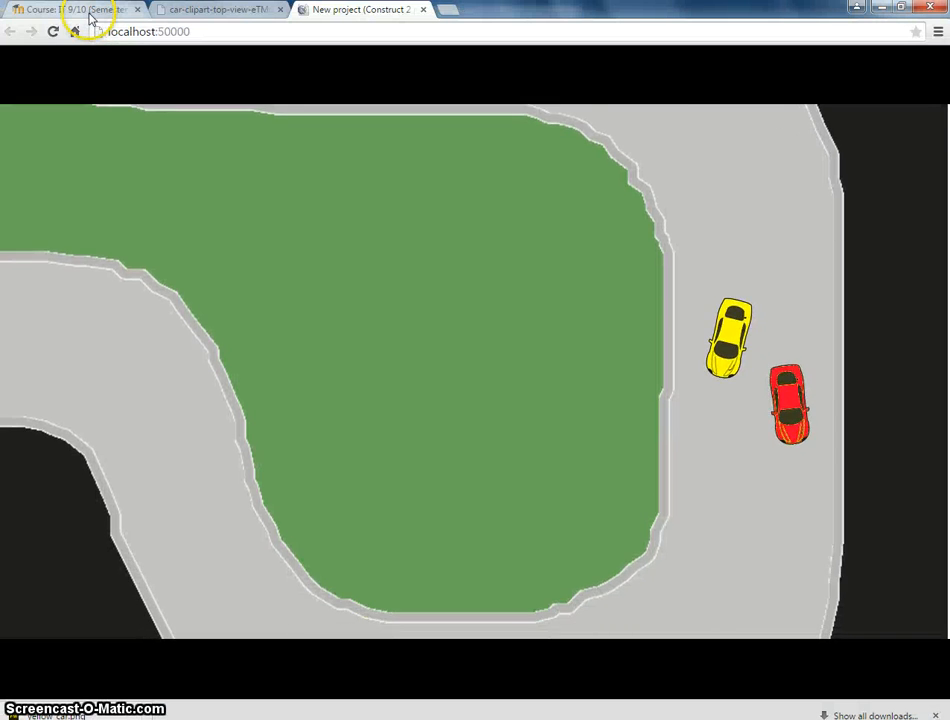
{"action": "key", "text": "Right"}
{"action": "key", "text": "d"}
{"action": "key", "text": "Left"}
{"action": "key", "text": "Right"}
{"action": "key", "text": "a"}
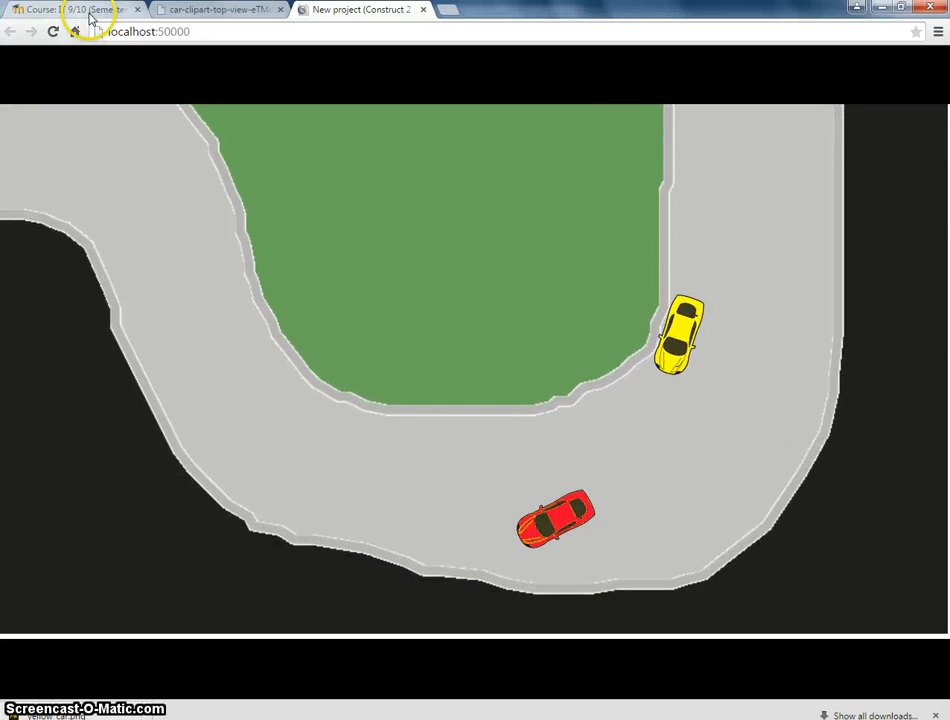
{"action": "key", "text": "d"}
{"action": "key", "text": "Right"}
{"action": "key", "text": "d"}
{"action": "key", "text": "Right"}
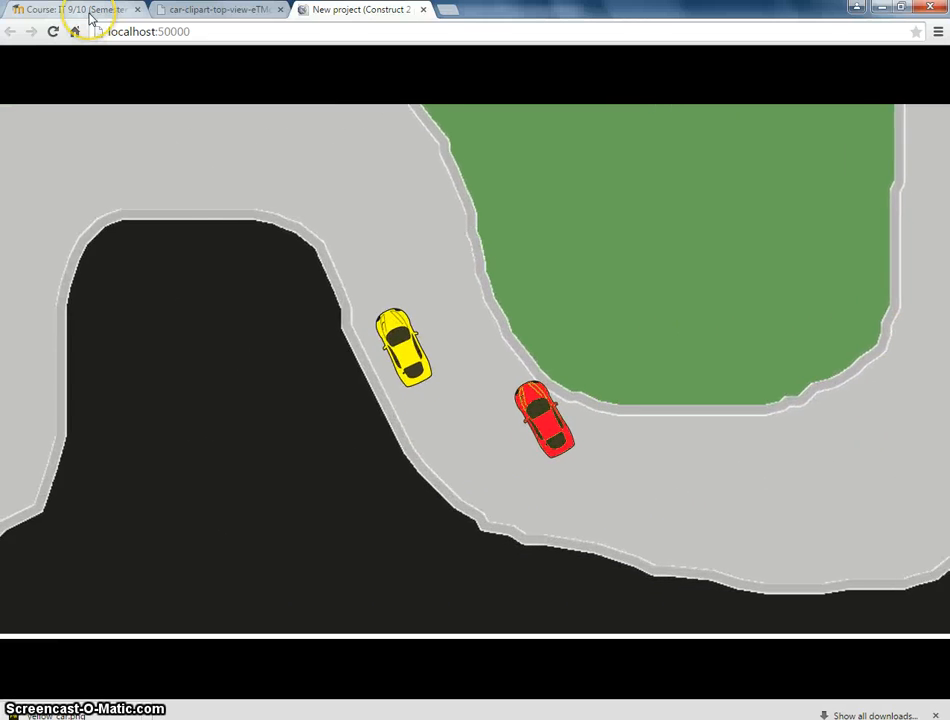
{"action": "key", "text": "a"}
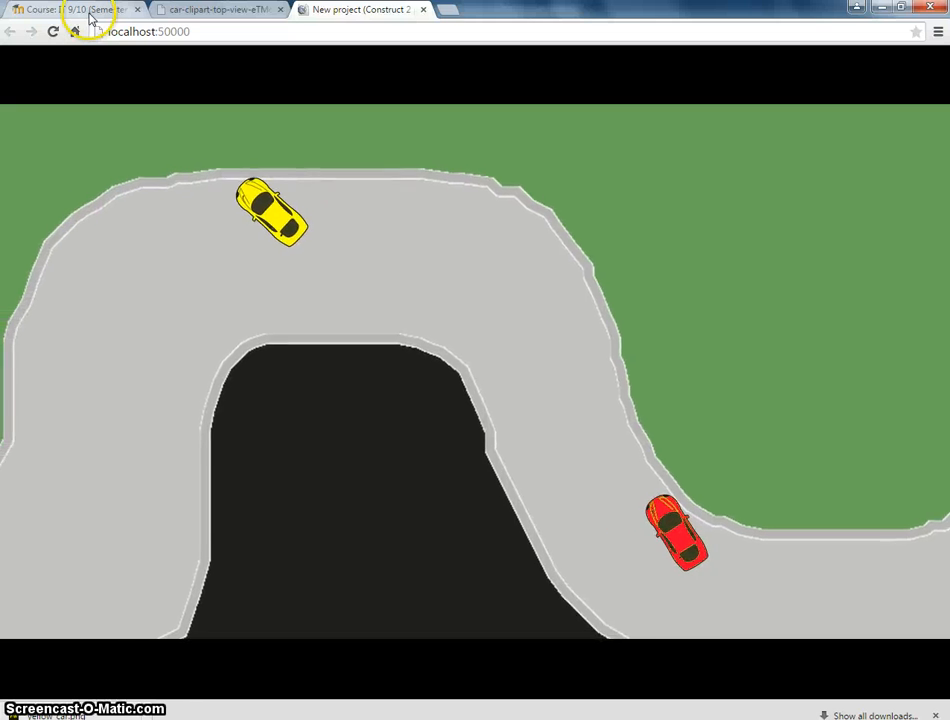